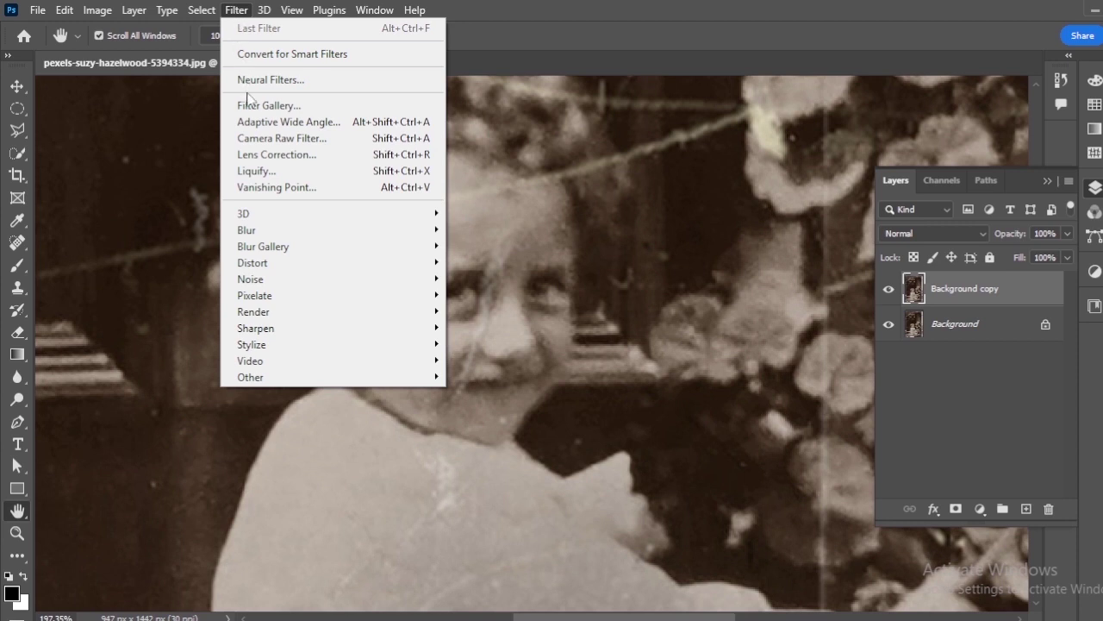
Apply the Skin Smoothing neural filter to the child's face on the Background copy layer with increased Smoothness and Blur.
left_click(315, 80)
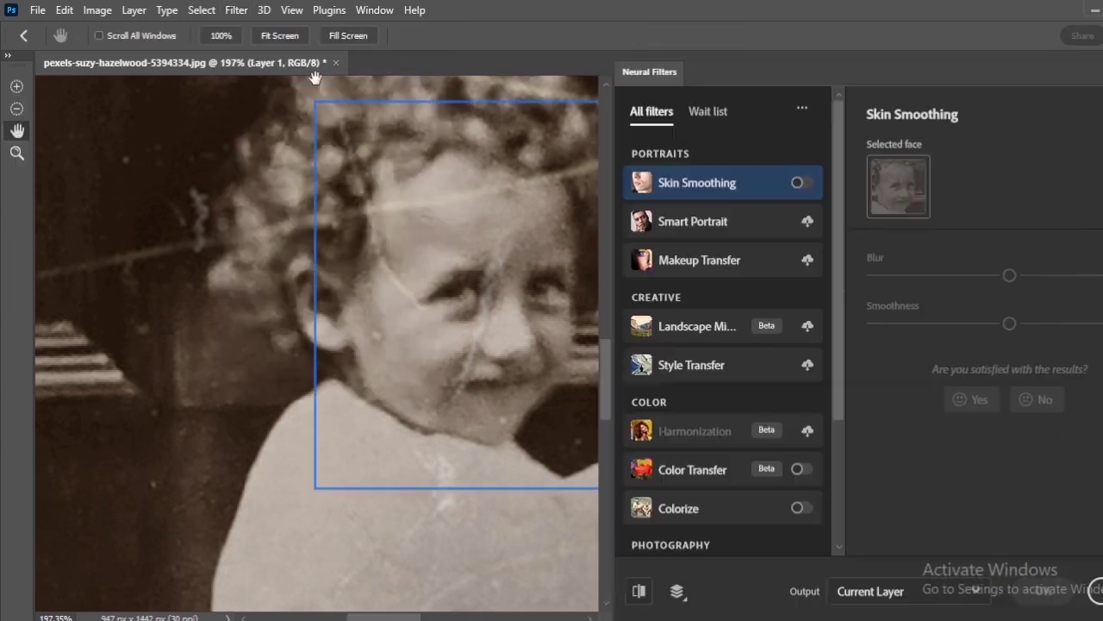
left_click_drag(451, 313, 300, 273)
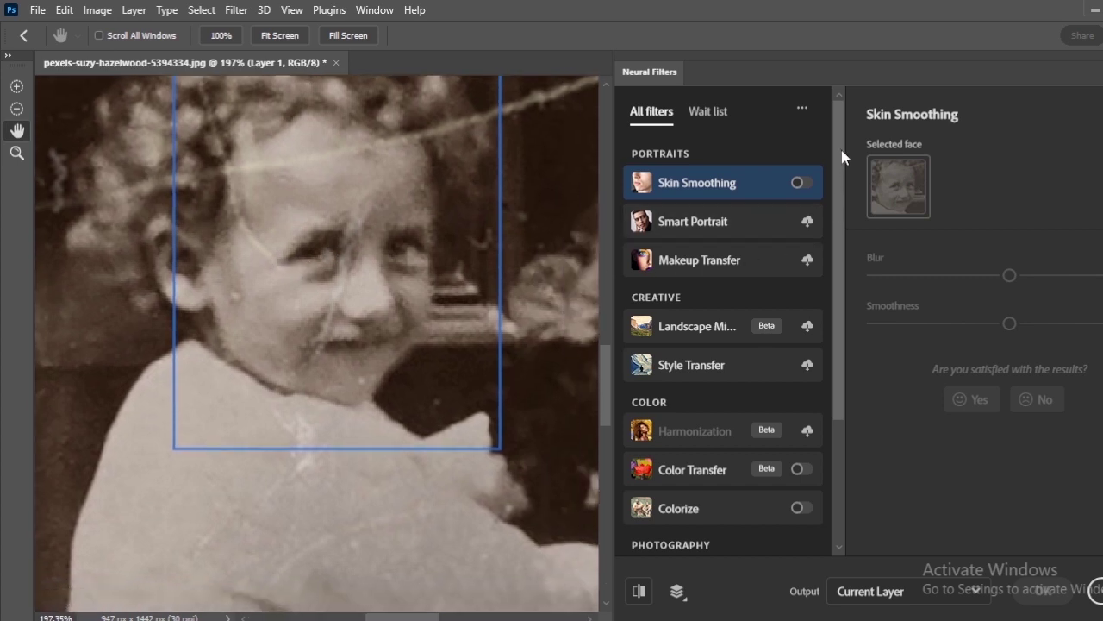
left_click(801, 182)
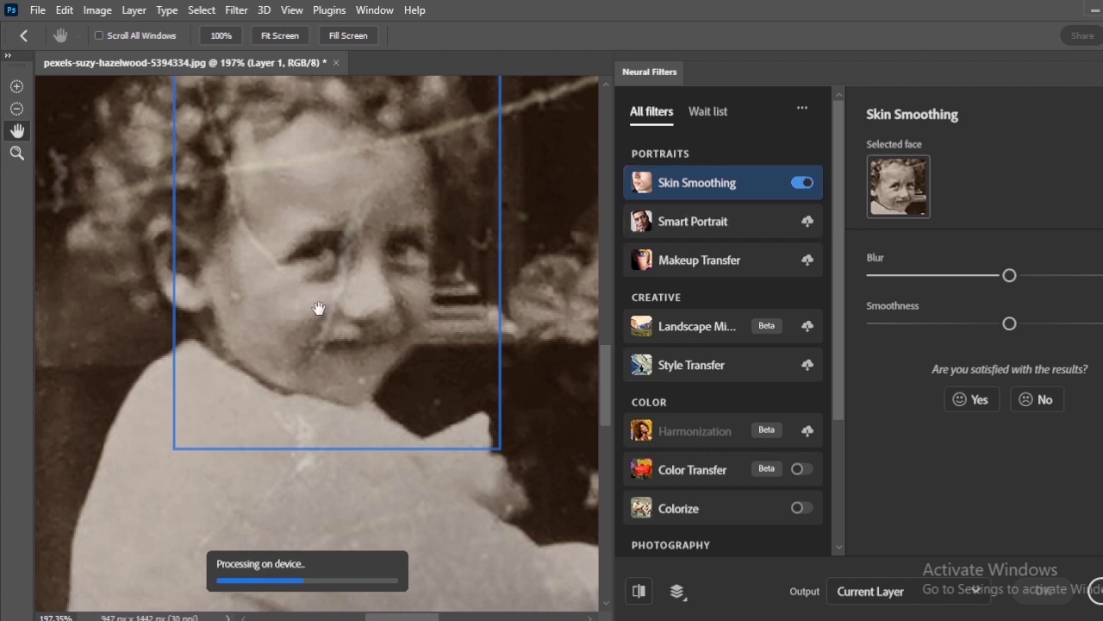
left_click_drag(320, 308, 330, 333)
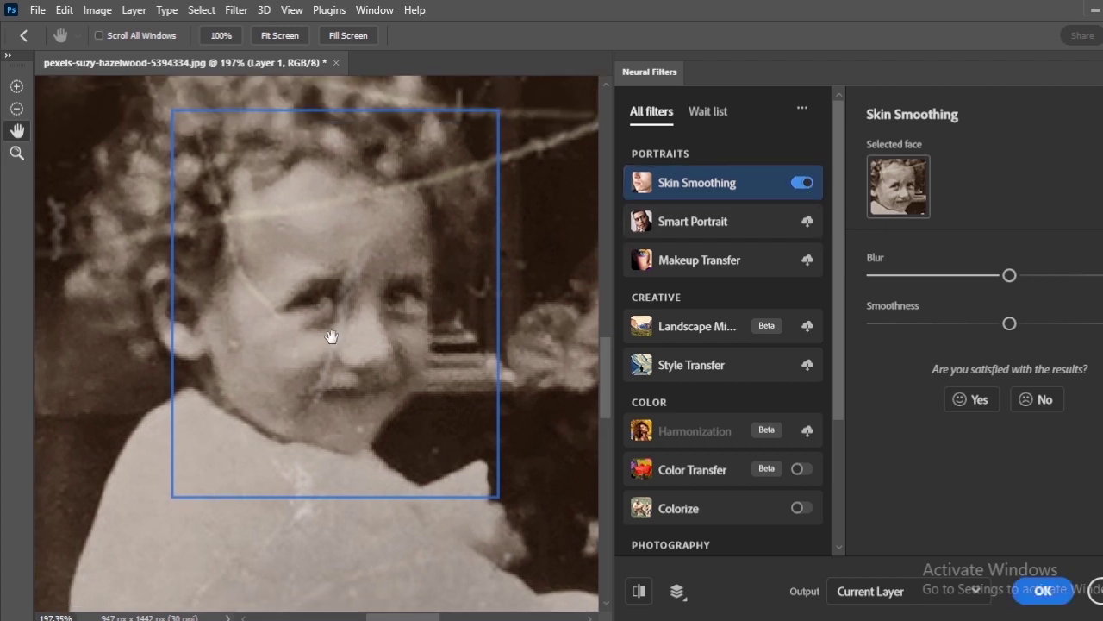
left_click_drag(1010, 325, 1099, 324)
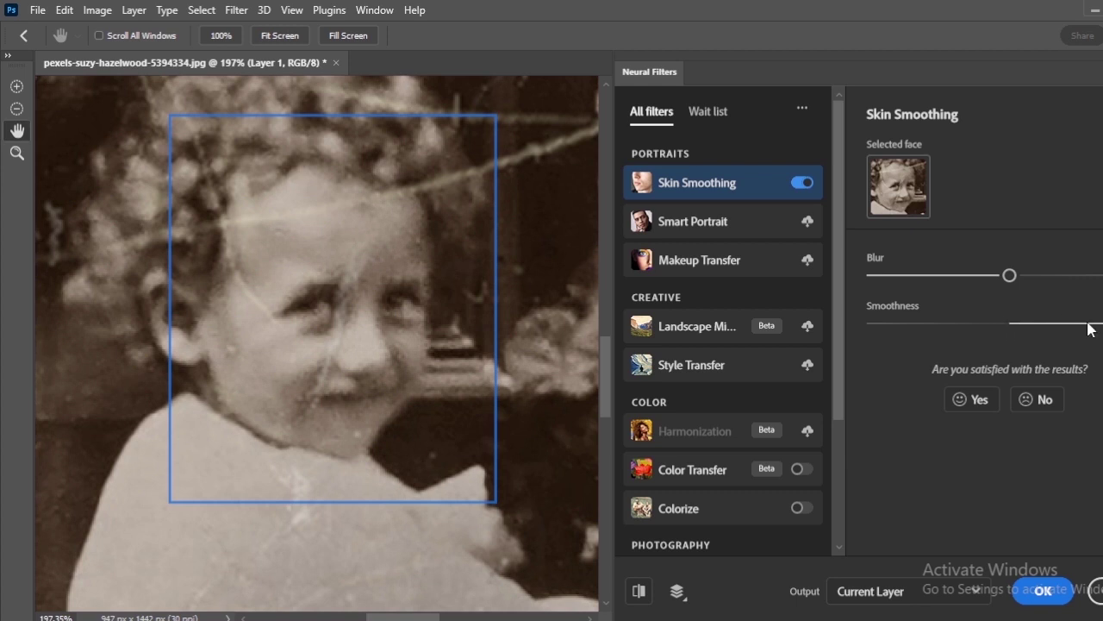
left_click_drag(1013, 281, 1079, 286)
left_click(1041, 590)
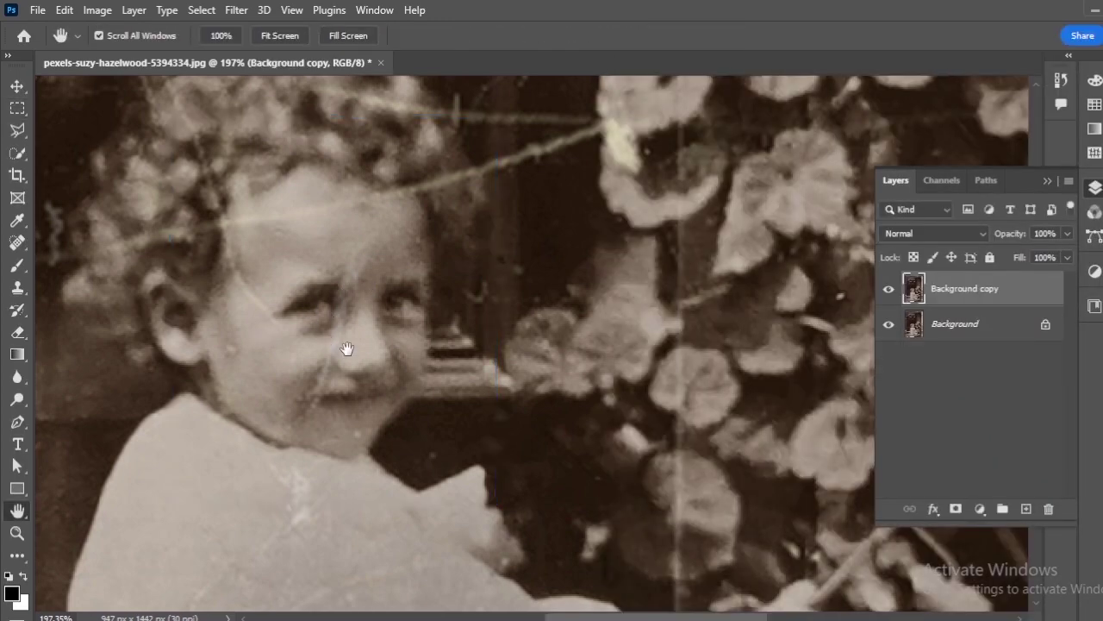
Turn off the pixel grid display so the face can be inspected at high magnification.
left_click_drag(347, 352, 391, 305)
scroll(394, 301, "up", 5)
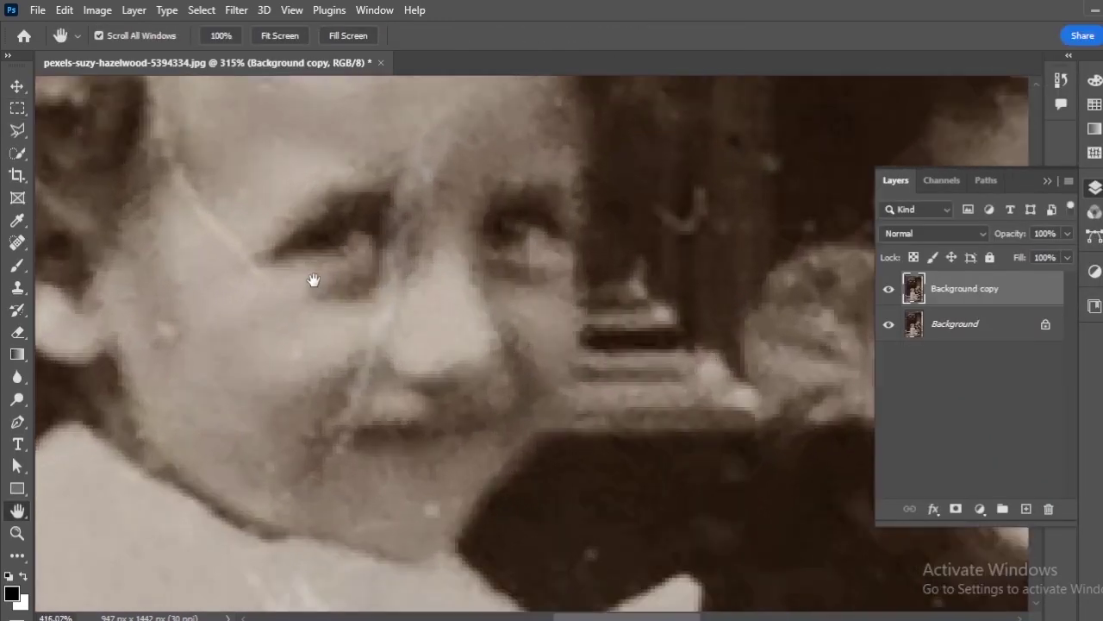
scroll(401, 319, "up", 4)
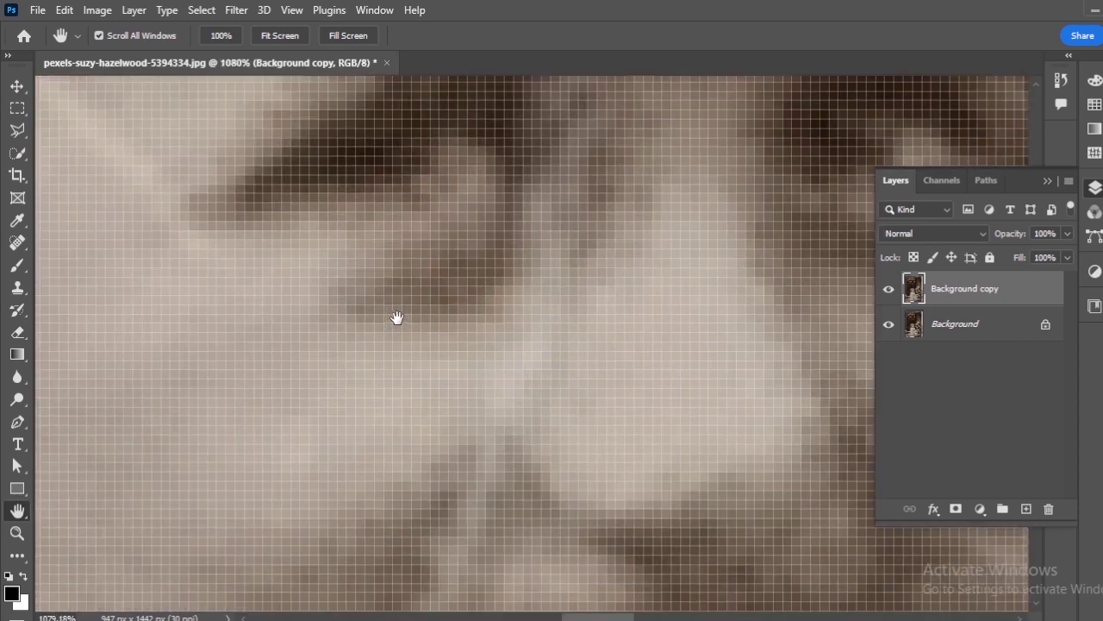
left_click(293, 10)
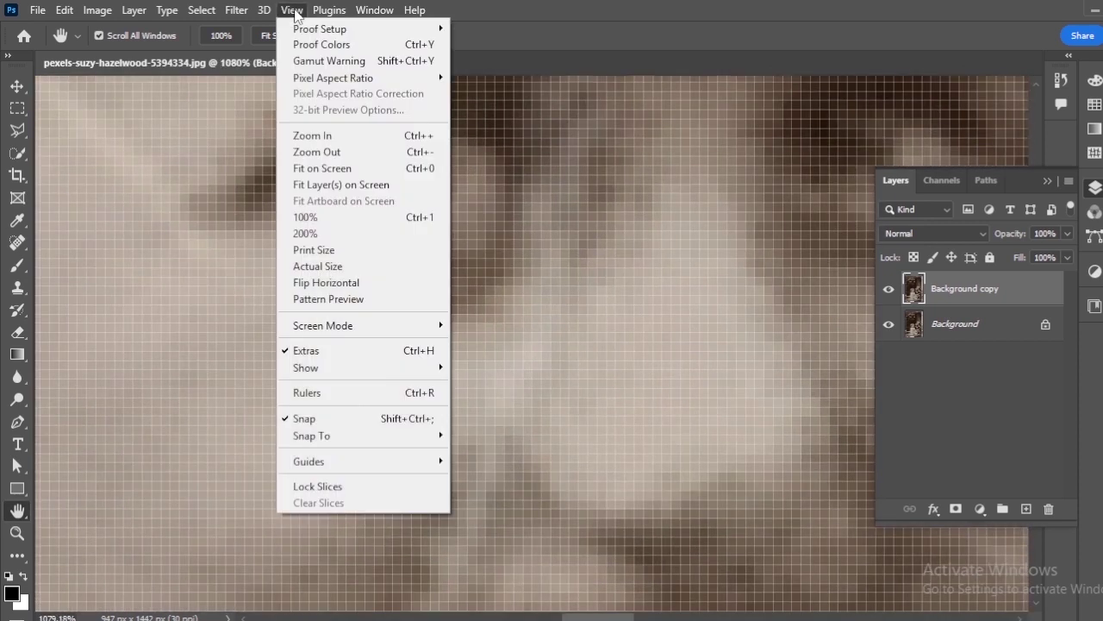
mouse_move(315, 373)
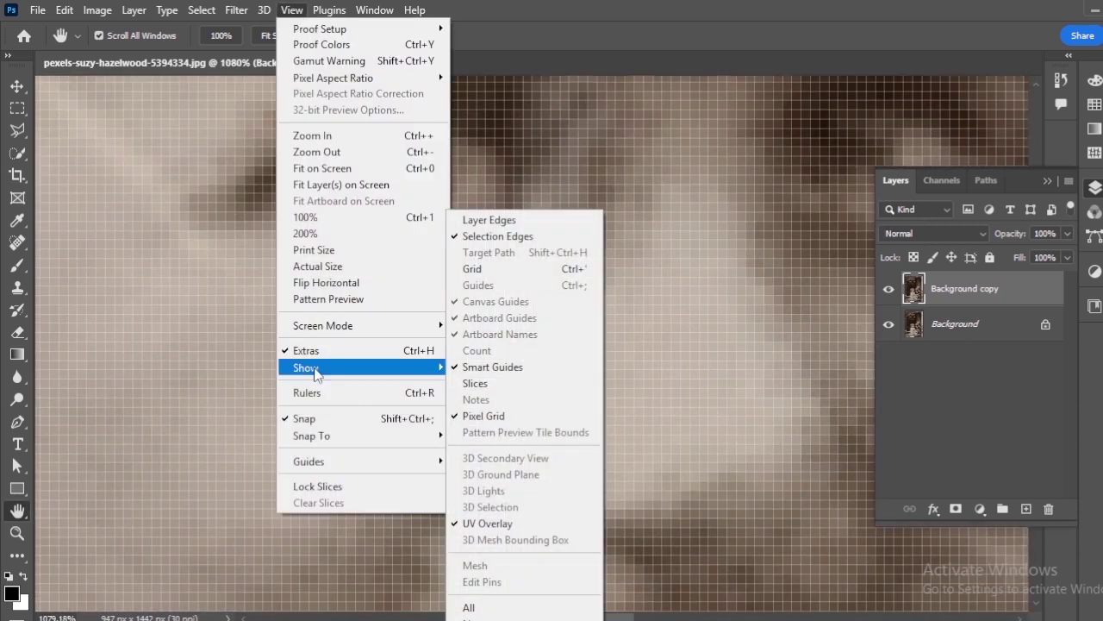
left_click(496, 416)
scroll(419, 328, "down", 5)
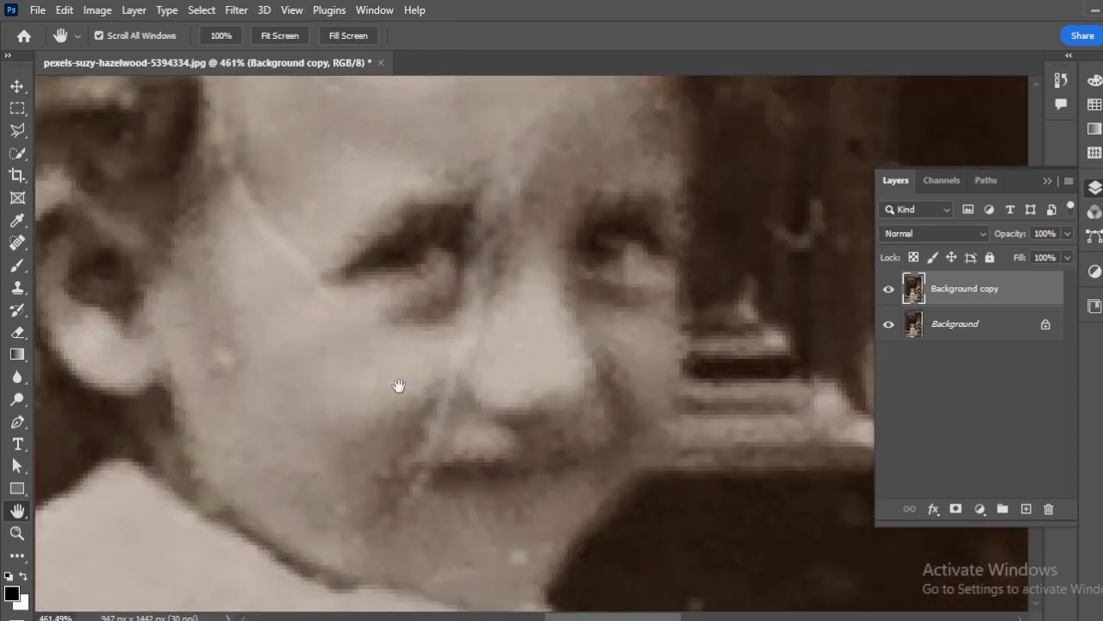
scroll(402, 345, "down", 4)
scroll(381, 401, "up", 5)
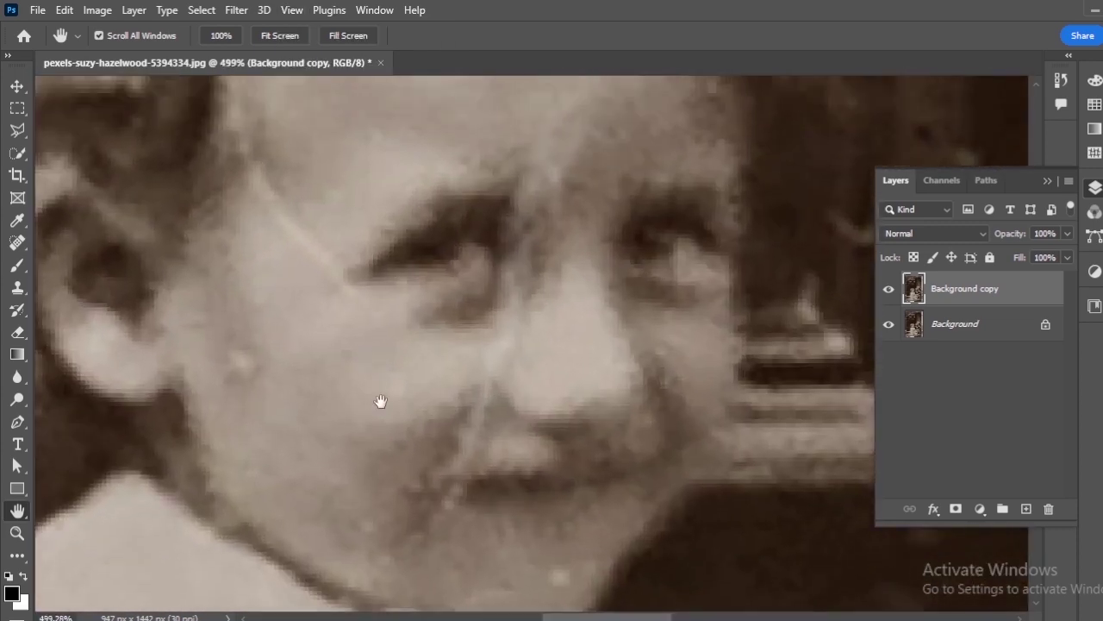
scroll(381, 400, "down", 4)
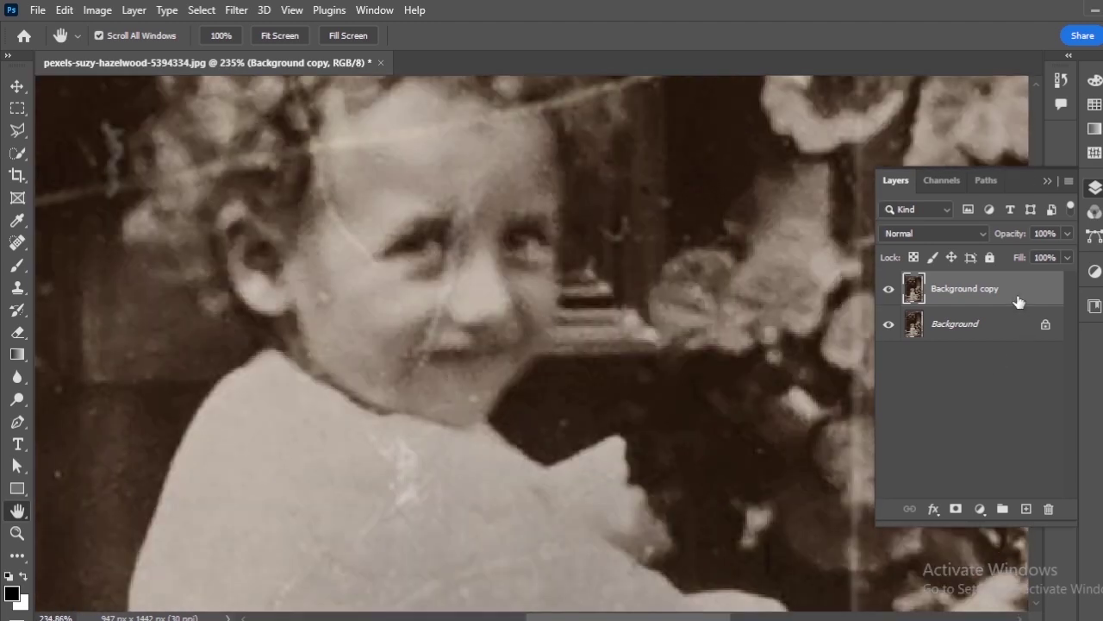
Enable the Photo Restoration neural filter for the Background copy layer.
left_click(238, 11)
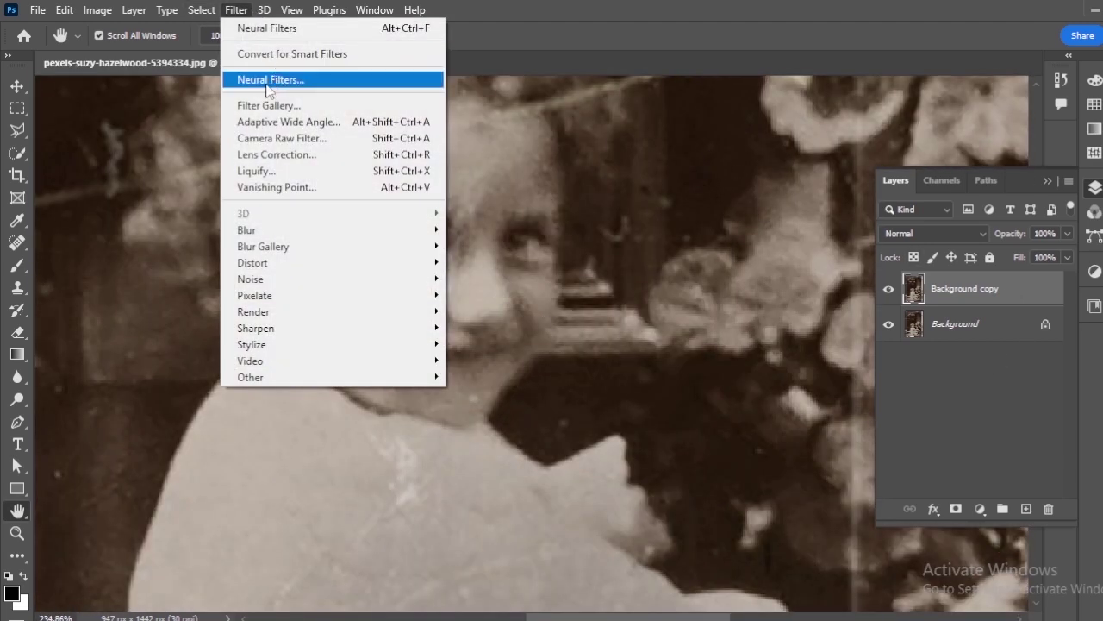
left_click(363, 81)
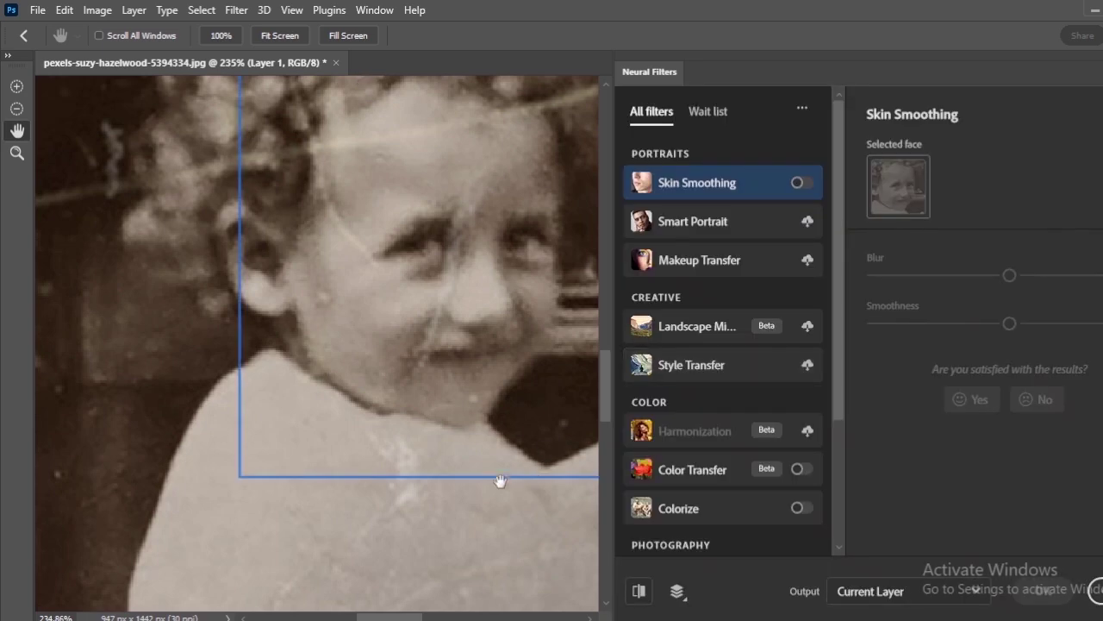
left_click_drag(452, 417, 313, 382)
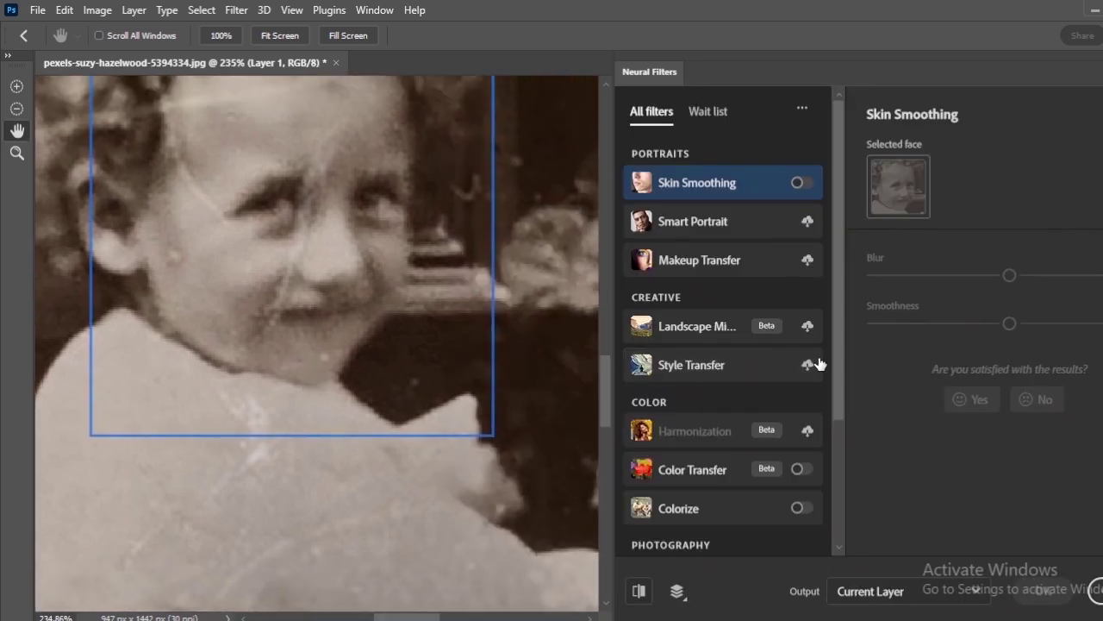
left_click_drag(833, 258, 845, 460)
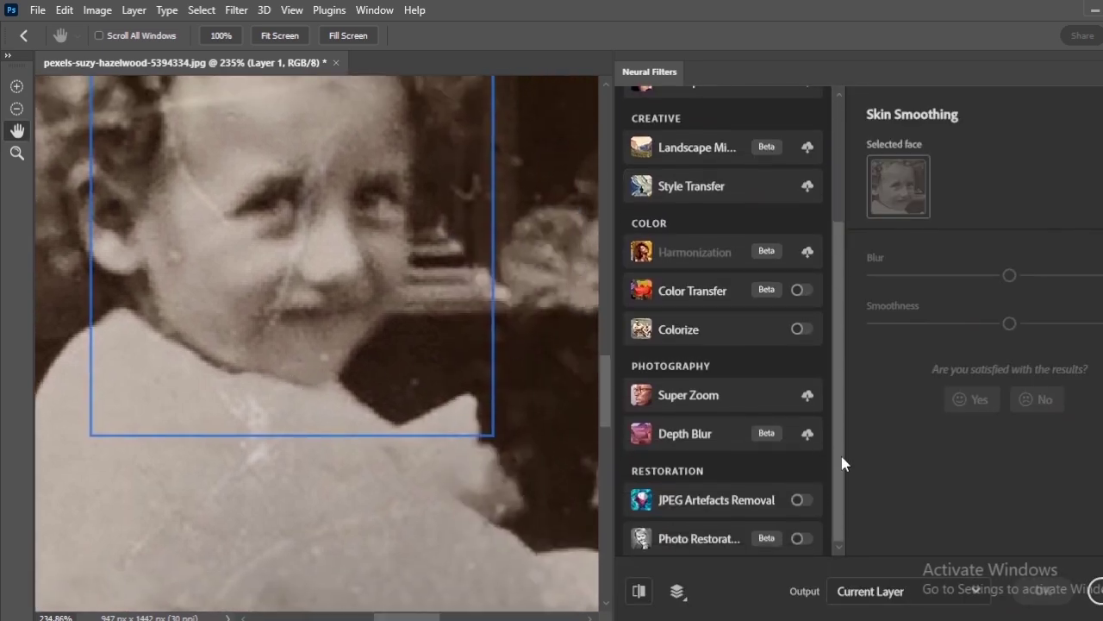
left_click(687, 540)
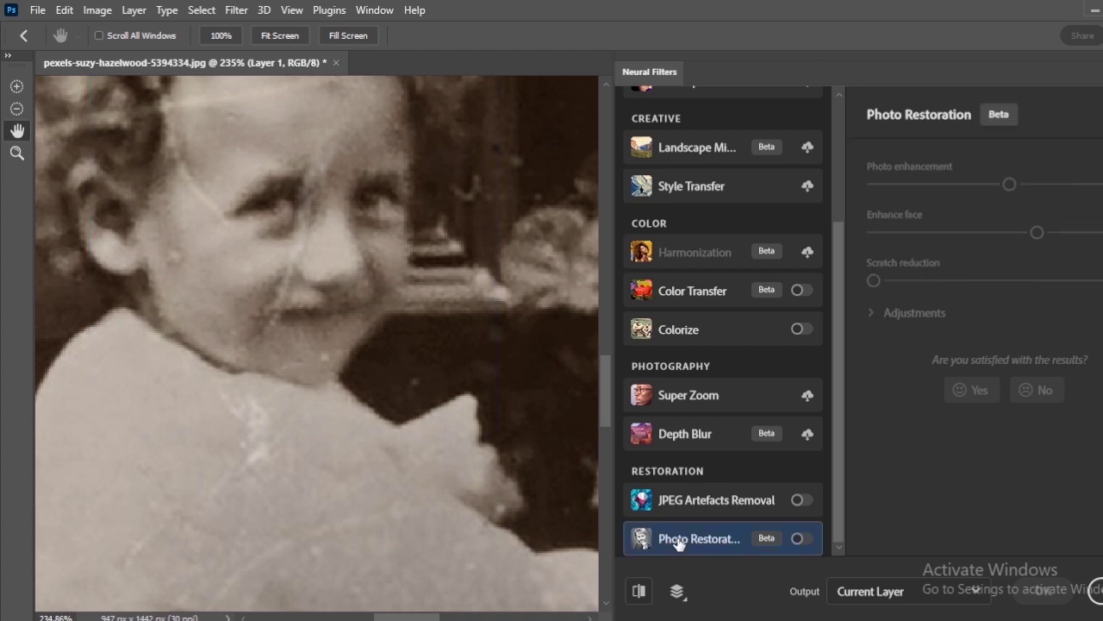
left_click(800, 539)
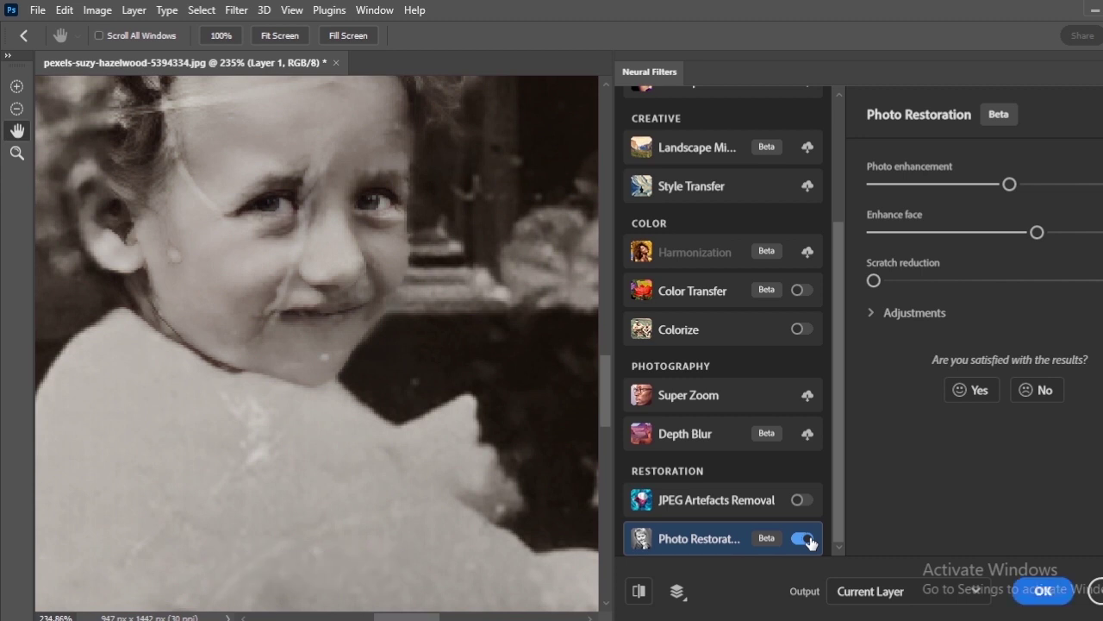
Compare the child's face before and after the photo restoration preview.
left_click_drag(333, 323, 365, 327)
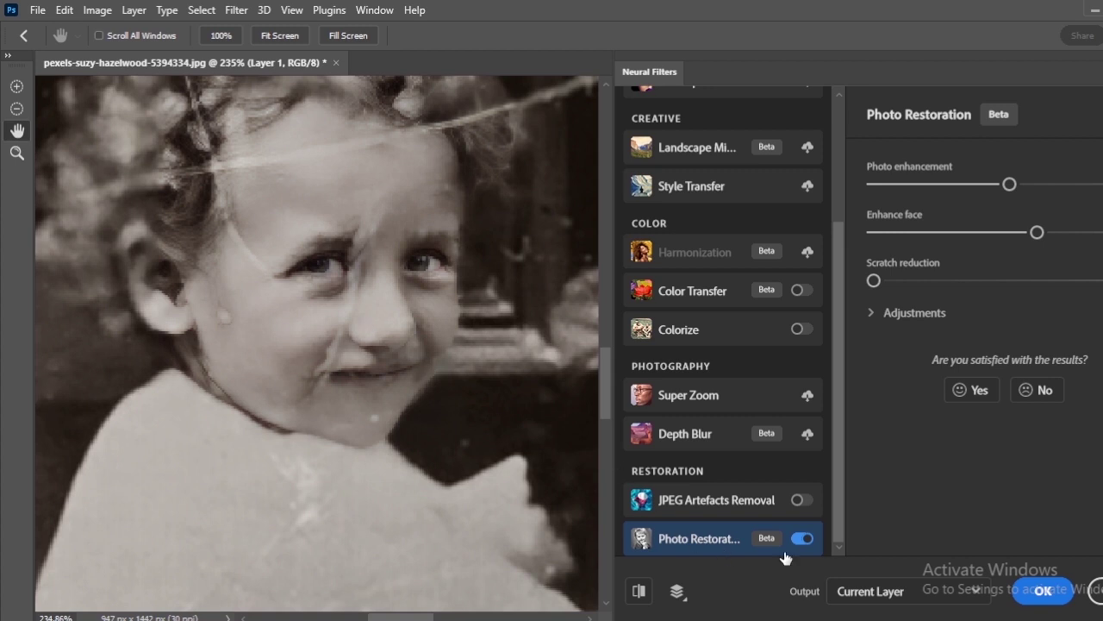
left_click(639, 593)
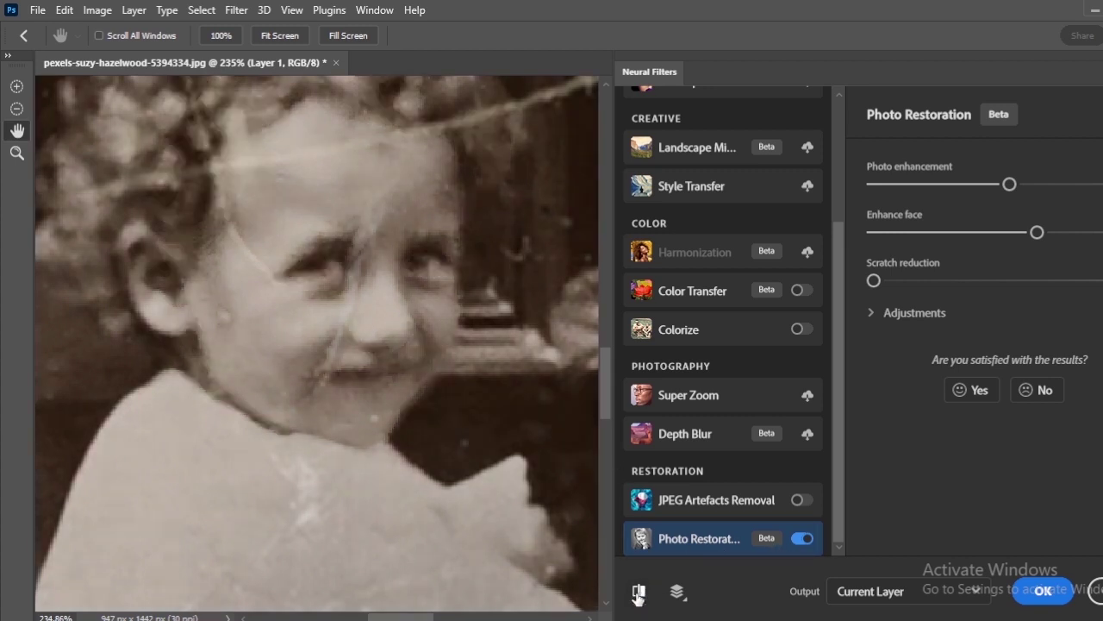
left_click(639, 593)
scroll(316, 287, "up", 1)
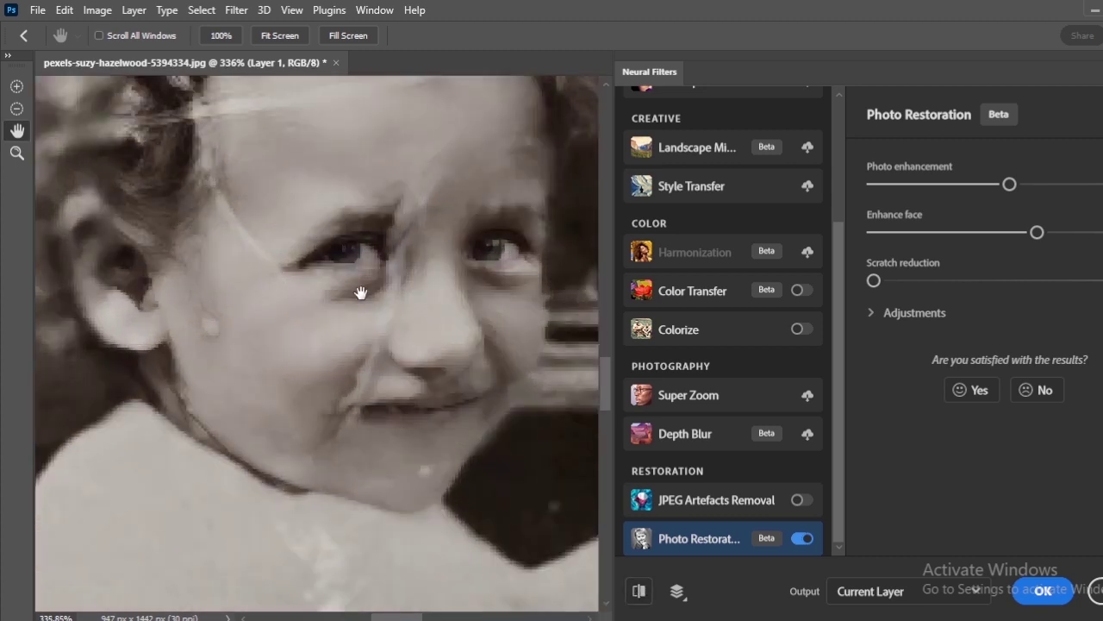
scroll(271, 308, "up", 3)
scroll(289, 317, "down", 5)
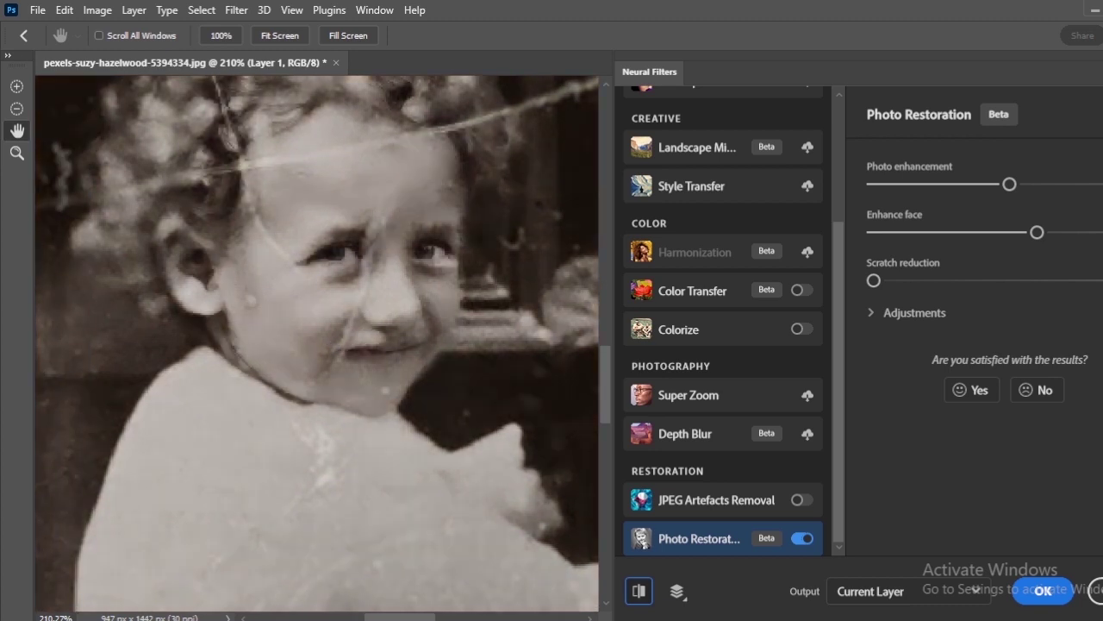
left_click_drag(417, 376, 417, 368)
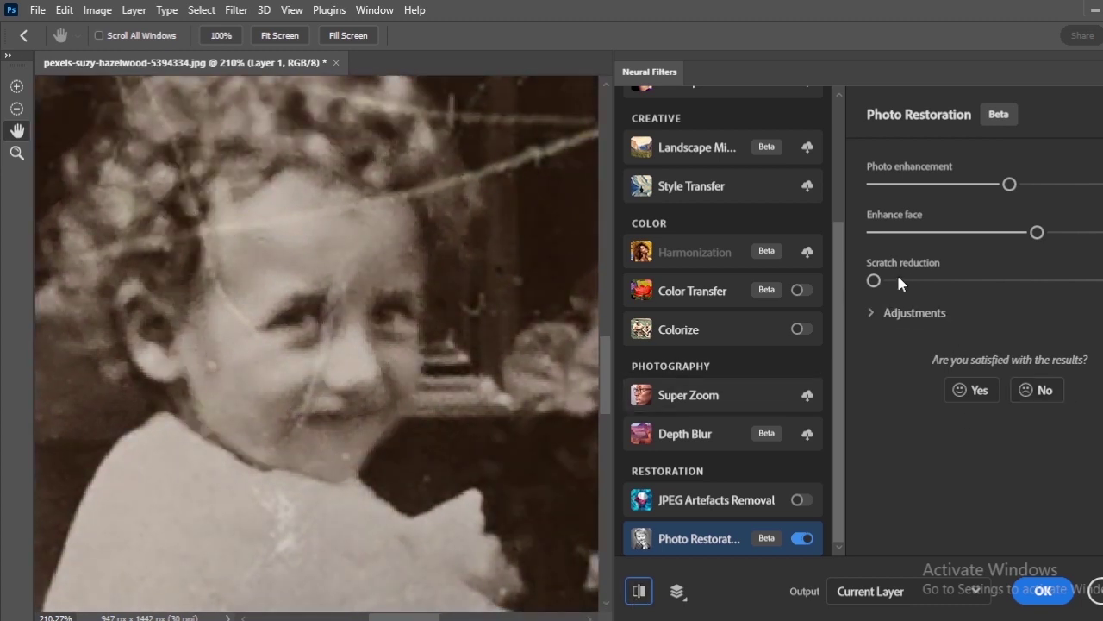
Raise Scratch reduction to about the same level as Enhance face and output the restoration as a new document.
left_click_drag(874, 281, 1040, 288)
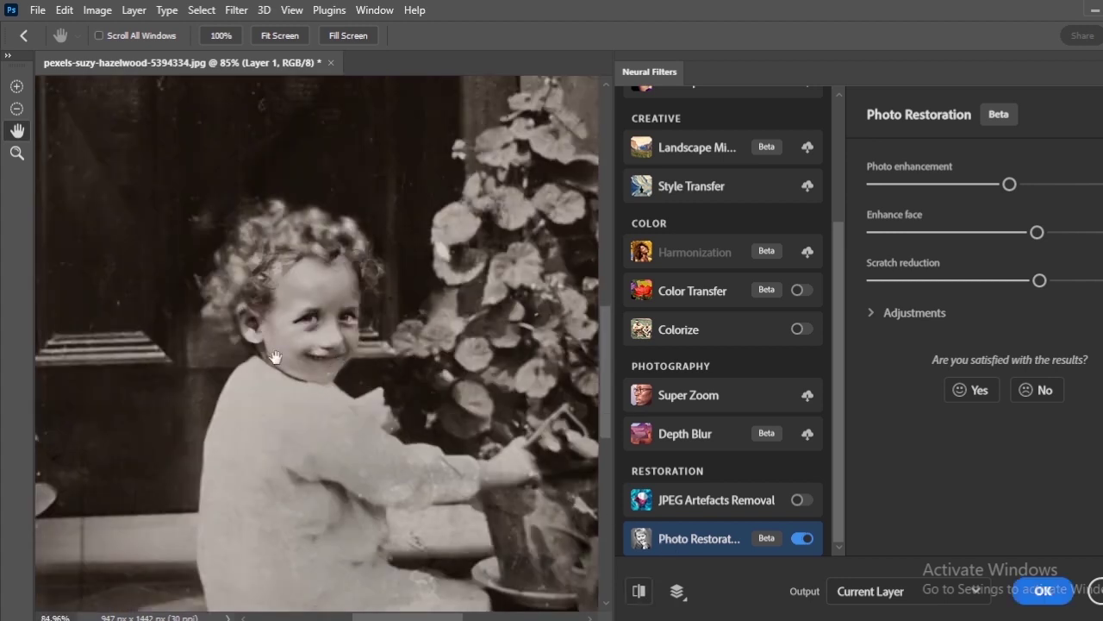
scroll(276, 358, "up", 3)
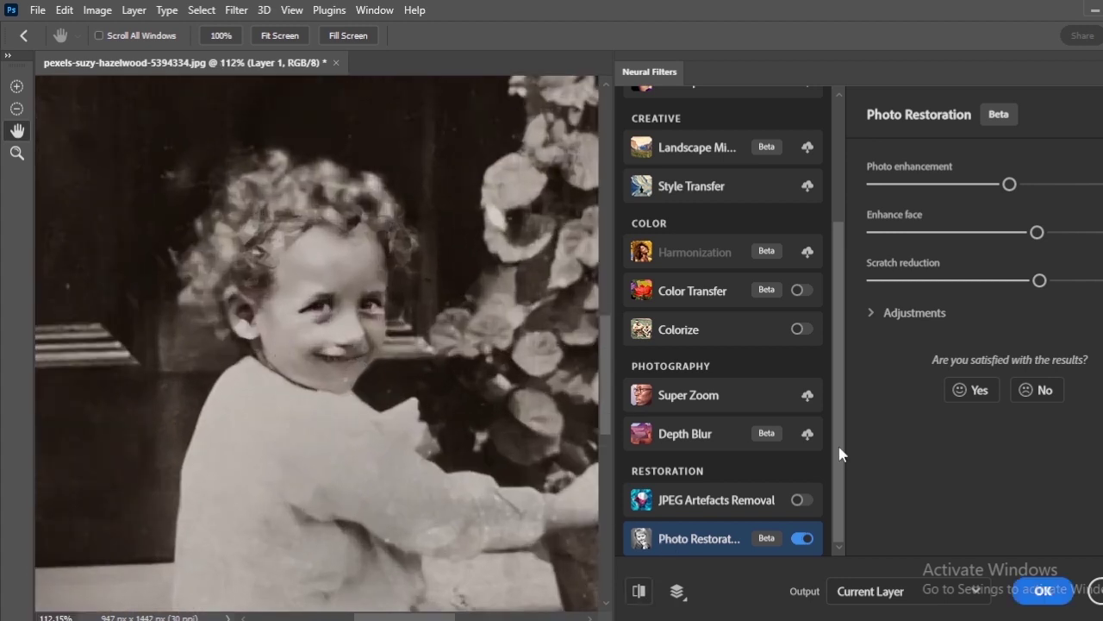
left_click(981, 593)
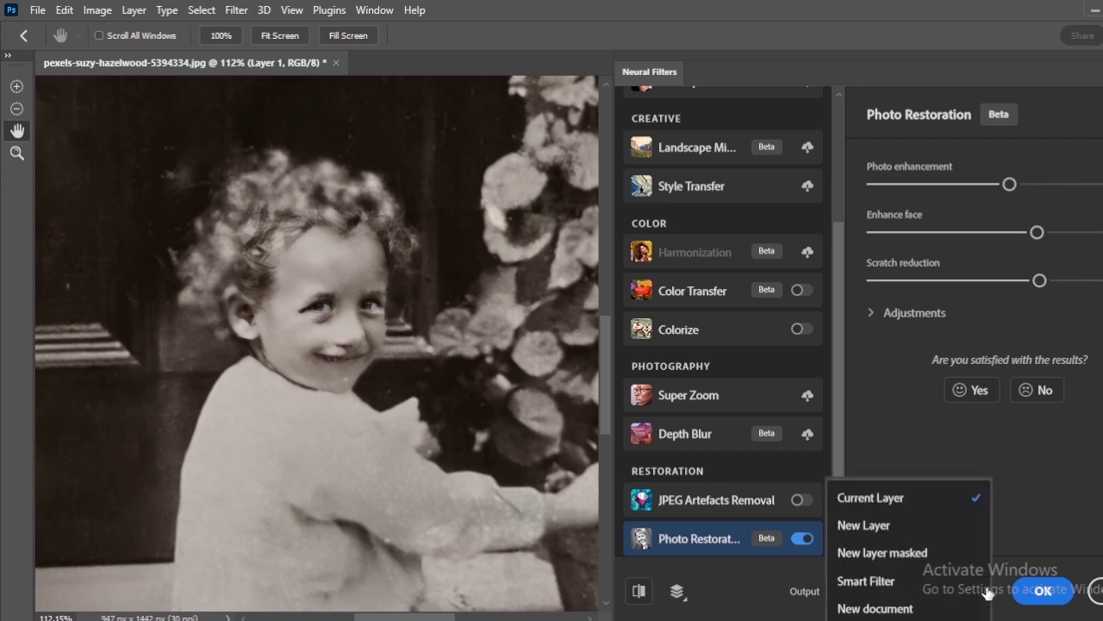
left_click(931, 609)
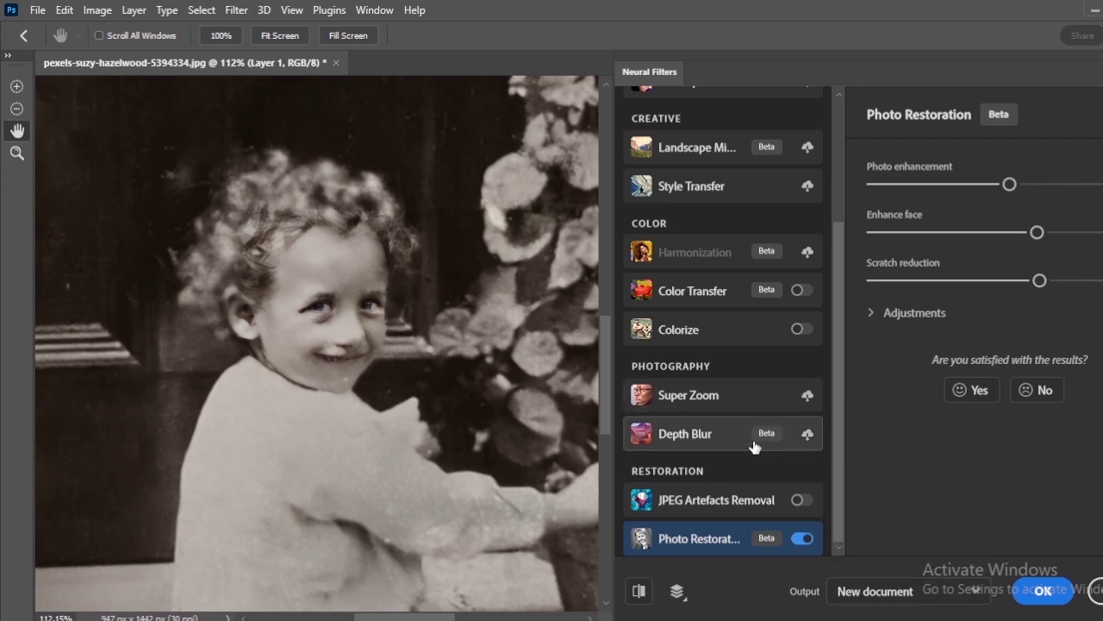
left_click(1065, 599)
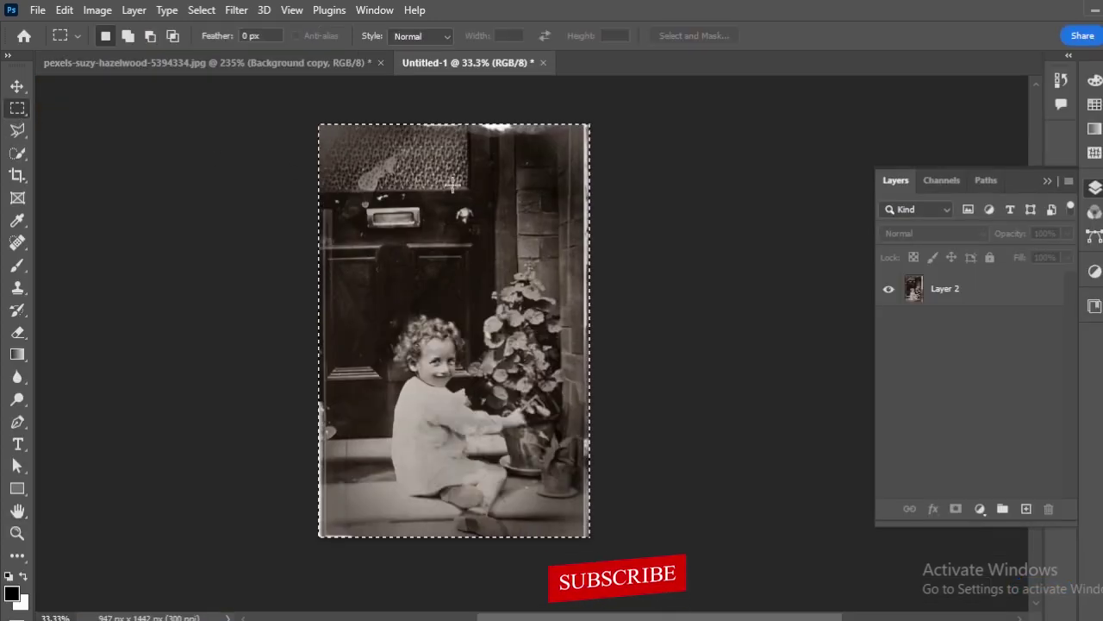
Clear the selection around the restored photo and examine the child's face and clothing up close.
left_click(554, 115)
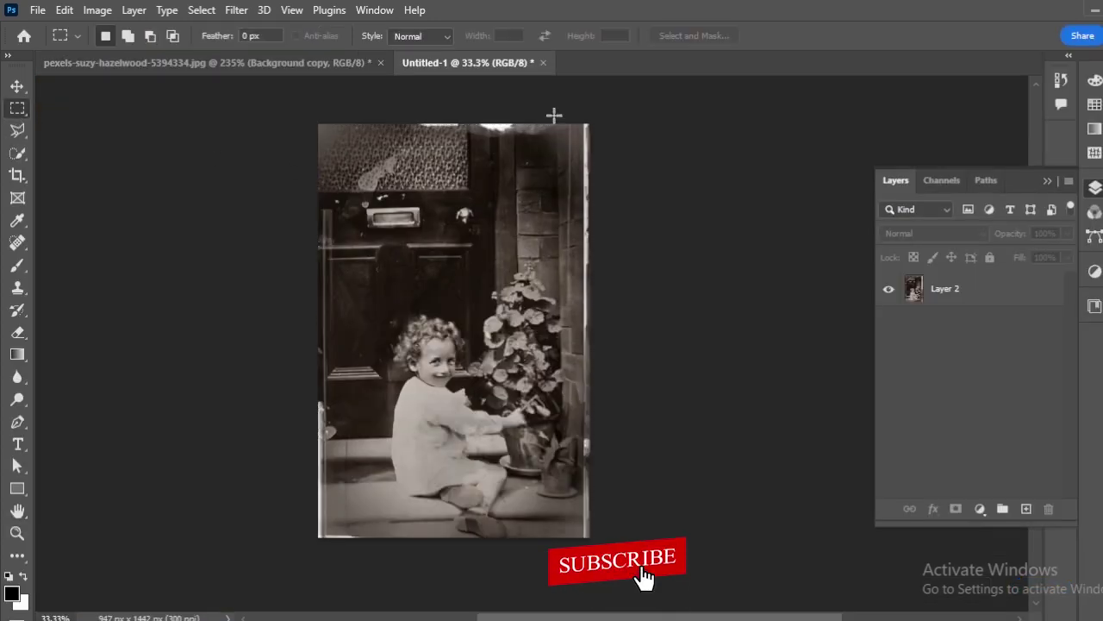
mouse_move(484, 327)
left_mouse_down()
mouse_move(474, 307)
mouse_move(474, 327)
left_mouse_up()
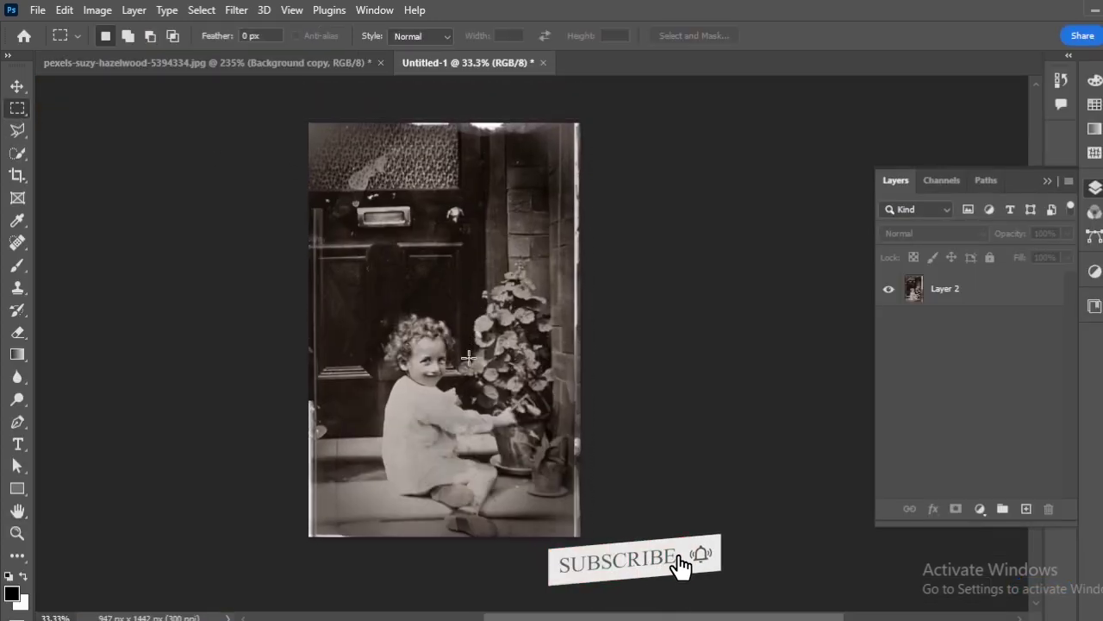
scroll(468, 360, "up", 7)
left_click_drag(415, 355, 447, 272)
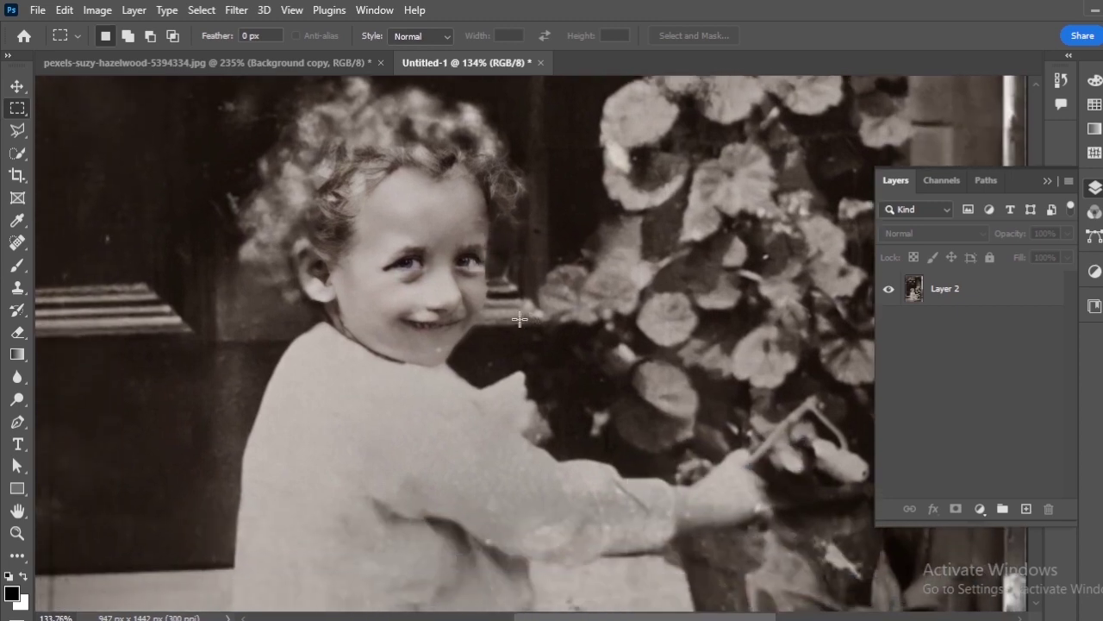
scroll(517, 315, "up", 2)
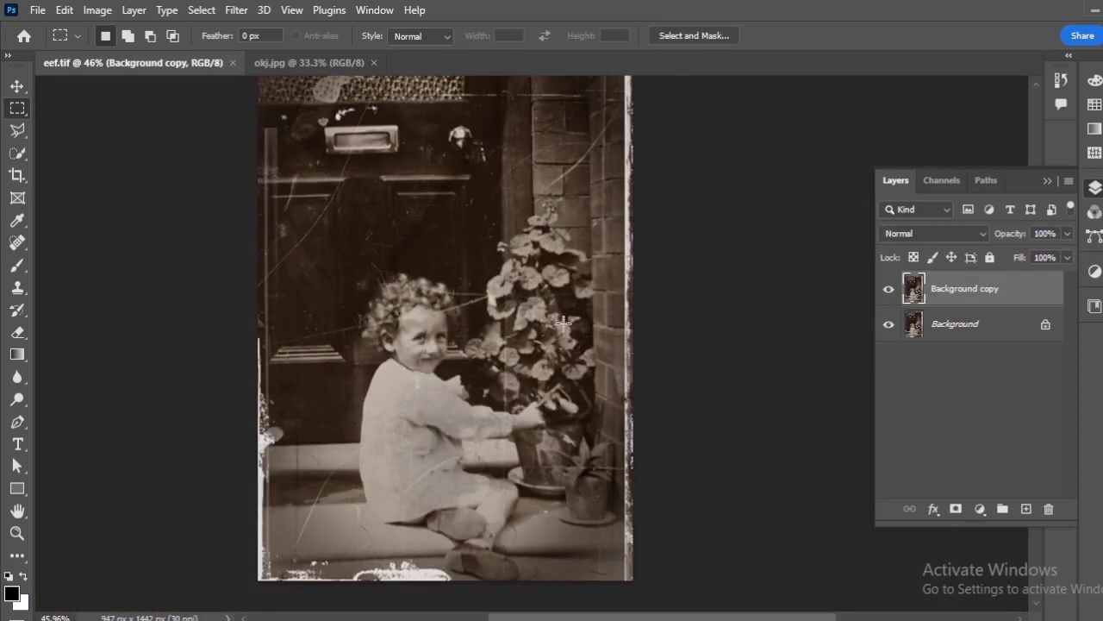
Examine the scratched child portrait in eef.tif up close and switch to the restored okj.jpg for comparison.
scroll(525, 381, "up", 7)
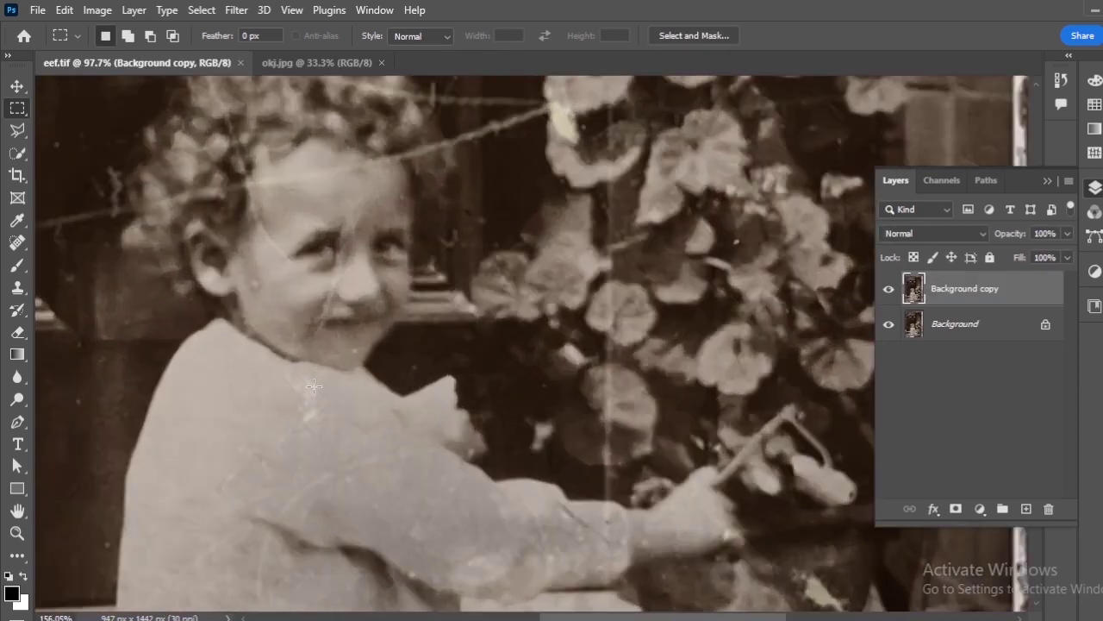
left_click_drag(305, 381, 388, 368)
left_click(307, 62)
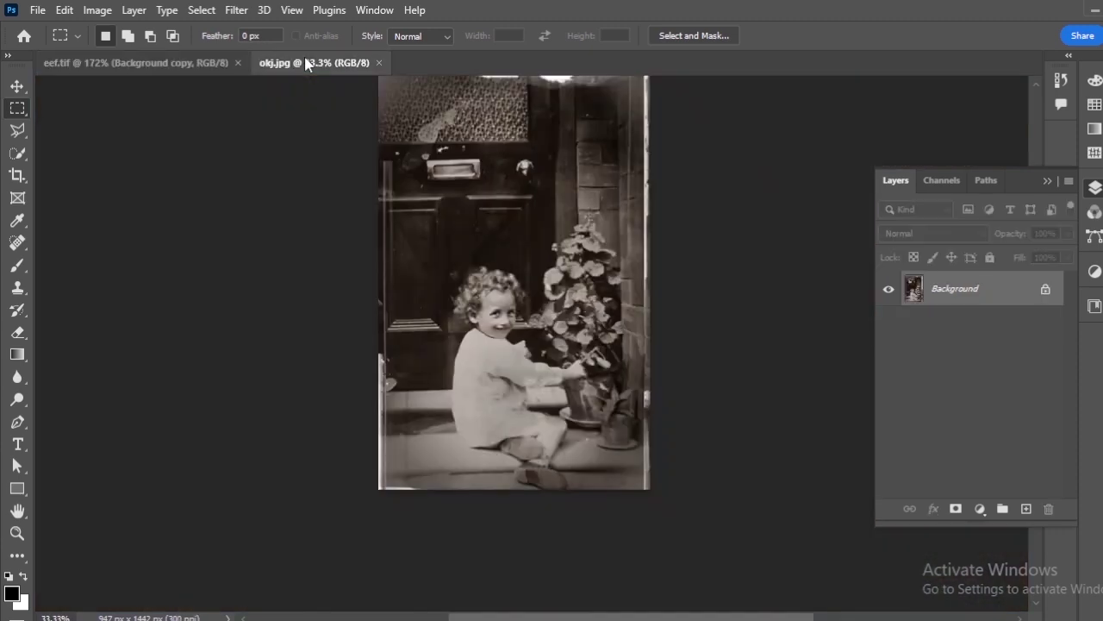
Examine the child's face in okj.jpg up close and duplicate the Background layer.
scroll(474, 304, "up", 6)
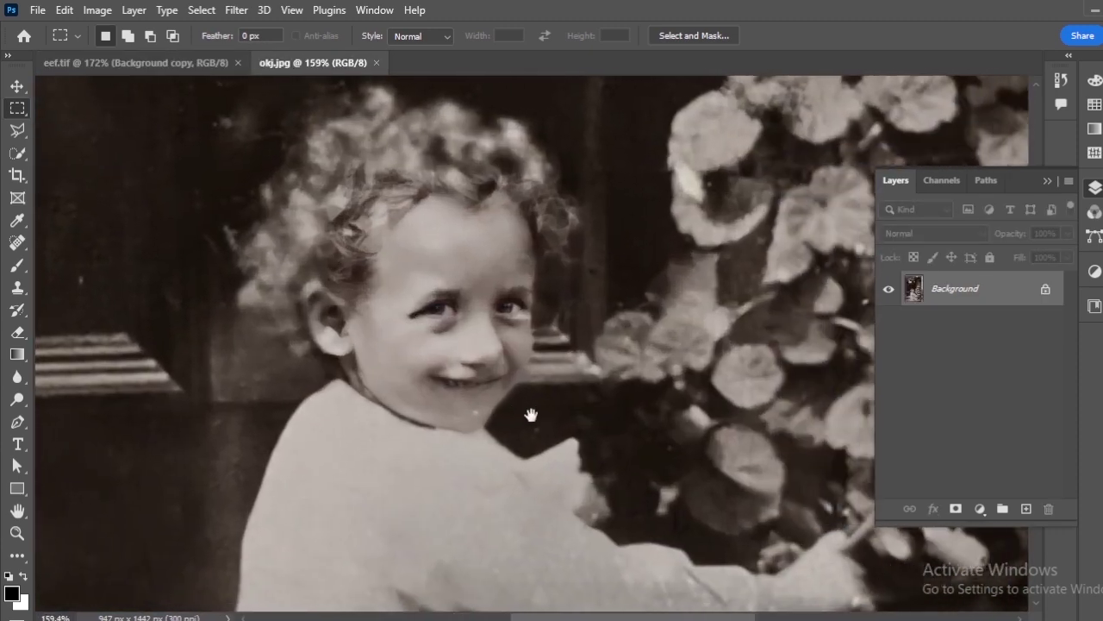
scroll(531, 416, "up", 3)
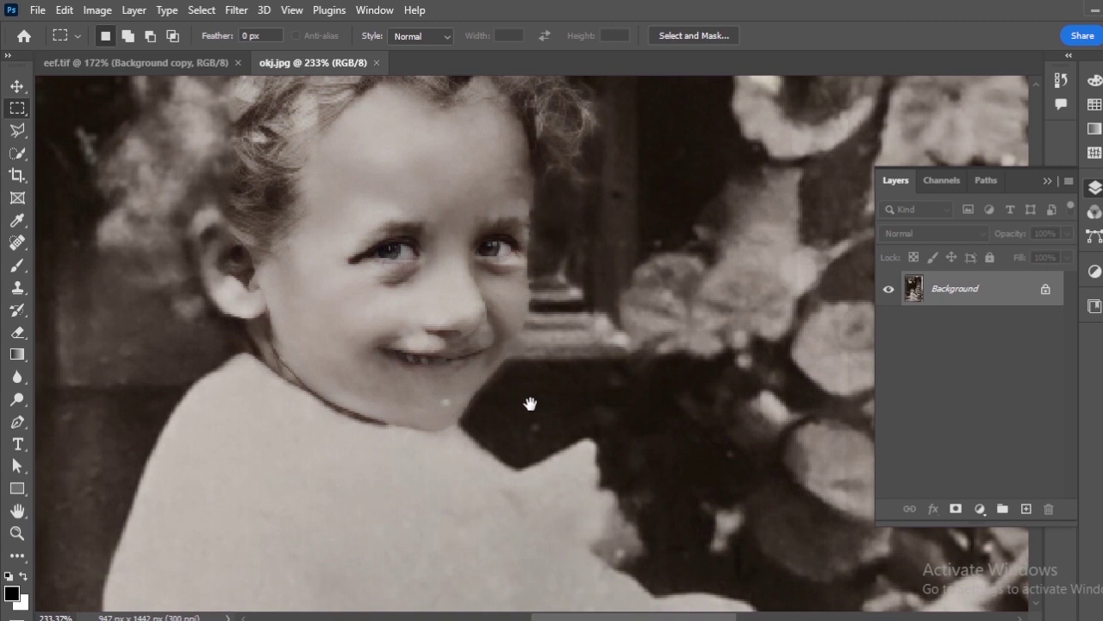
left_click_drag(530, 403, 537, 401)
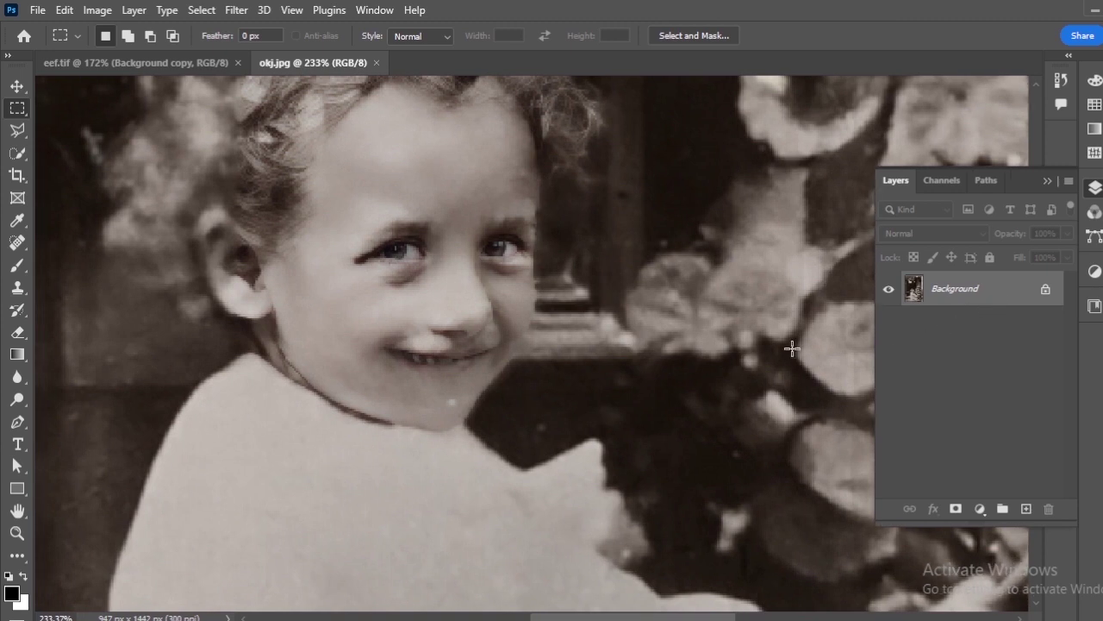
scroll(530, 357, "down", 1)
left_click_drag(977, 291, 1025, 509)
Remove the white spot on the child's chin using the Content-Aware Spot Healing Brush at size 6.
scroll(658, 368, "down", 2)
scroll(658, 368, "down", 5)
scroll(657, 368, "right", 5)
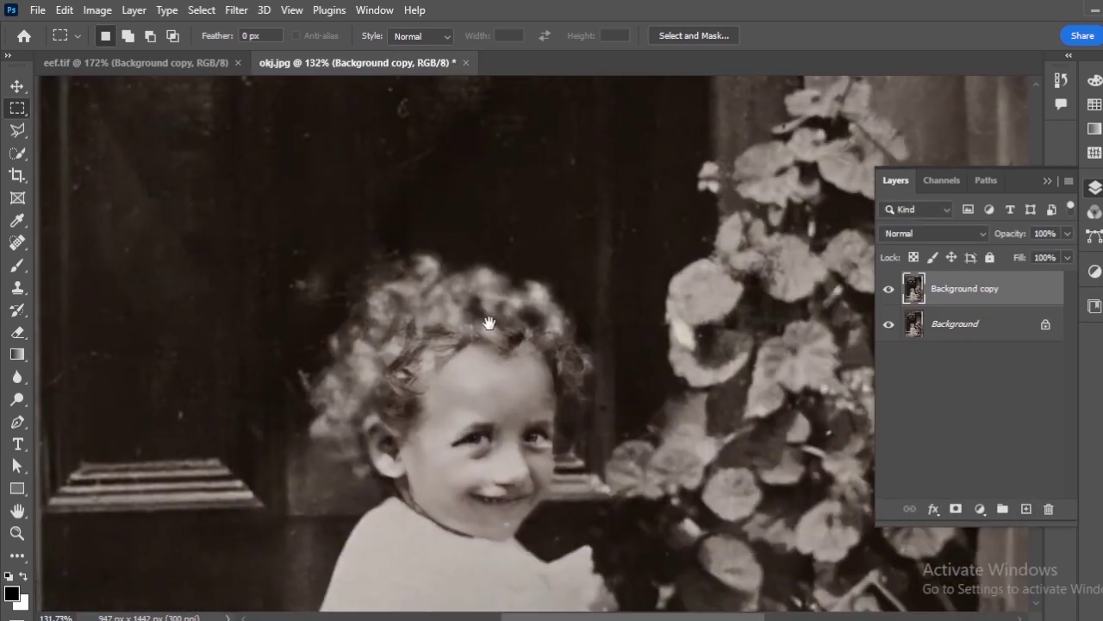
scroll(430, 345, "down", 4)
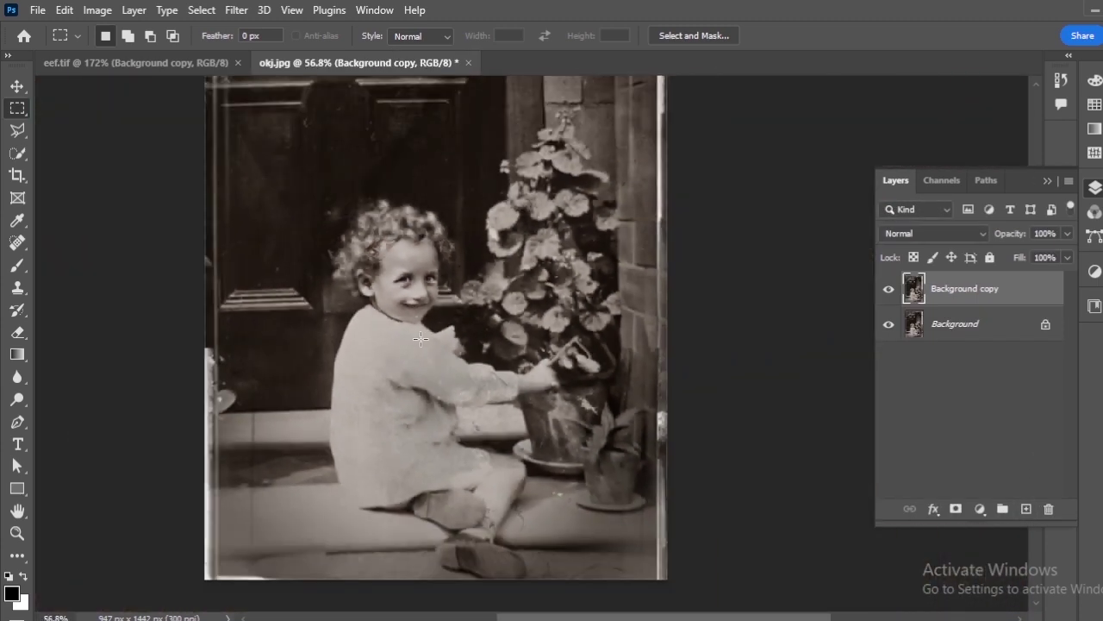
scroll(383, 329, "up", 10)
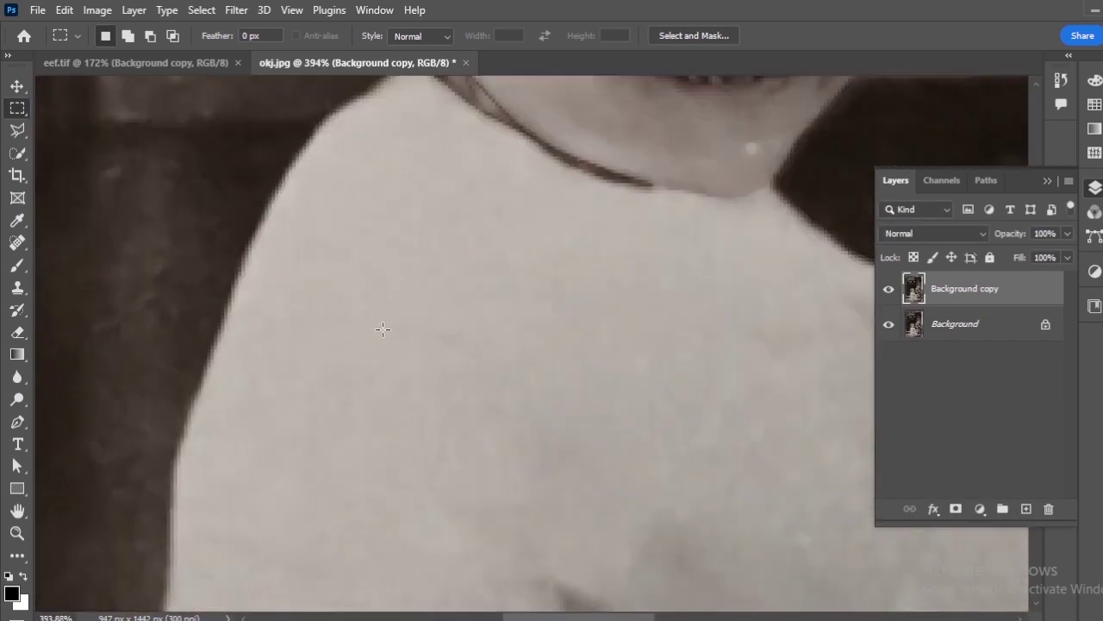
left_click_drag(593, 166, 335, 525)
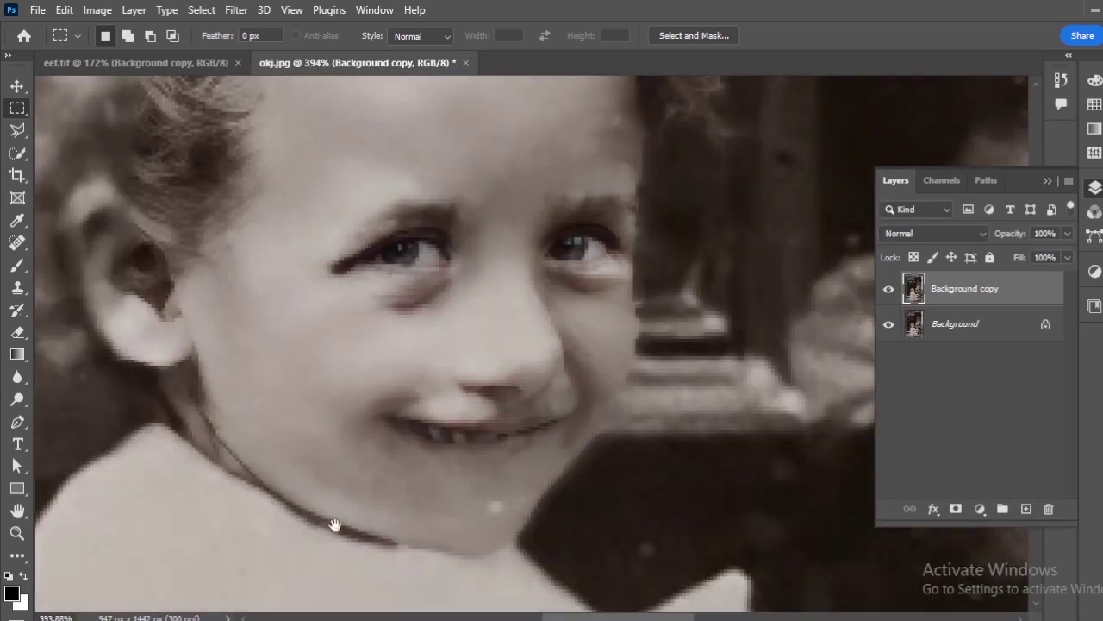
left_click_drag(479, 455, 441, 477)
scroll(478, 491, "up", 3)
left_click_drag(494, 540, 503, 448)
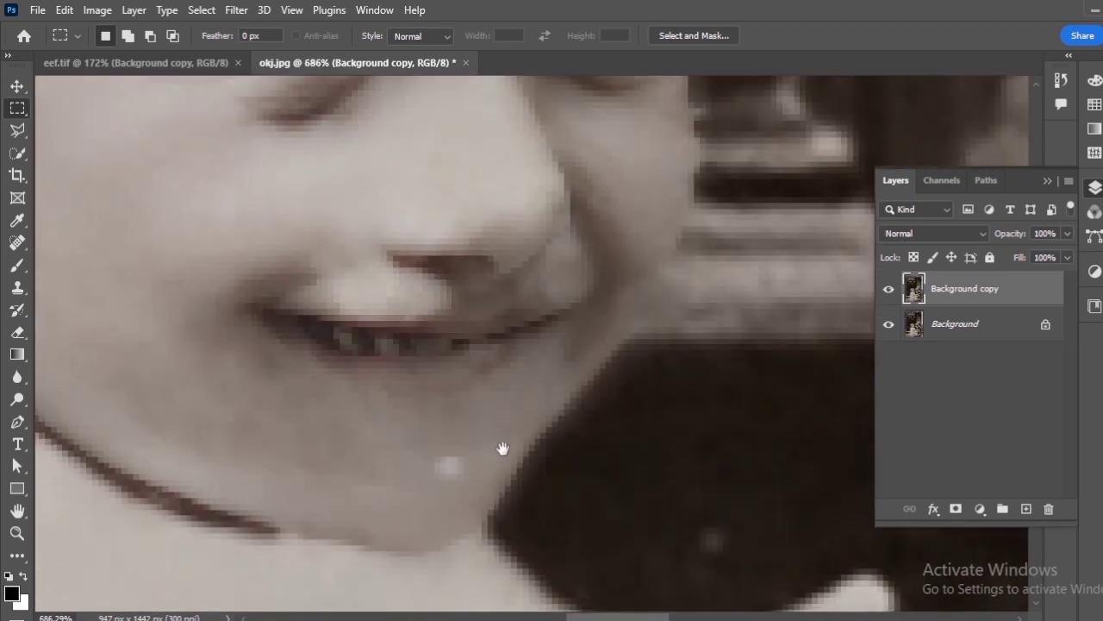
right_click(17, 242)
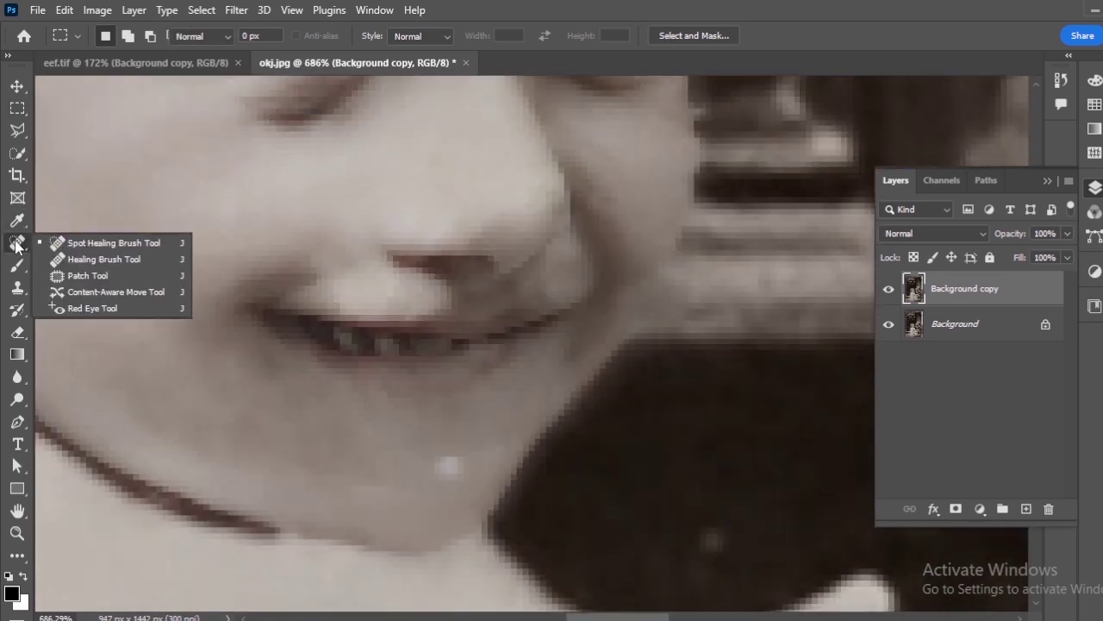
left_click(61, 240)
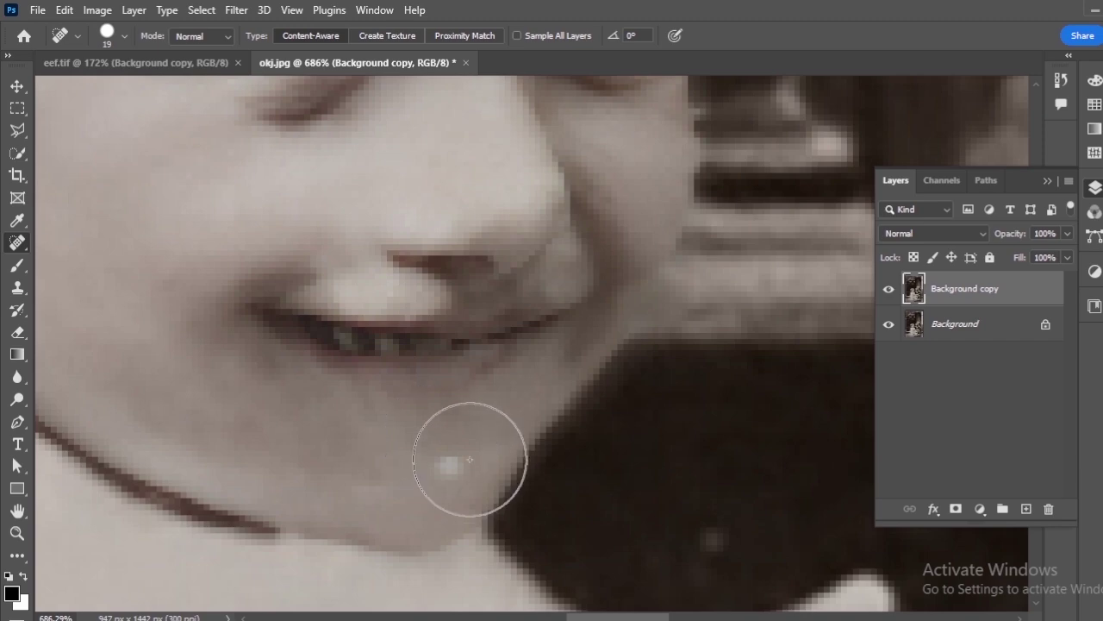
right_click(476, 466)
left_click_drag(509, 431, 503, 430)
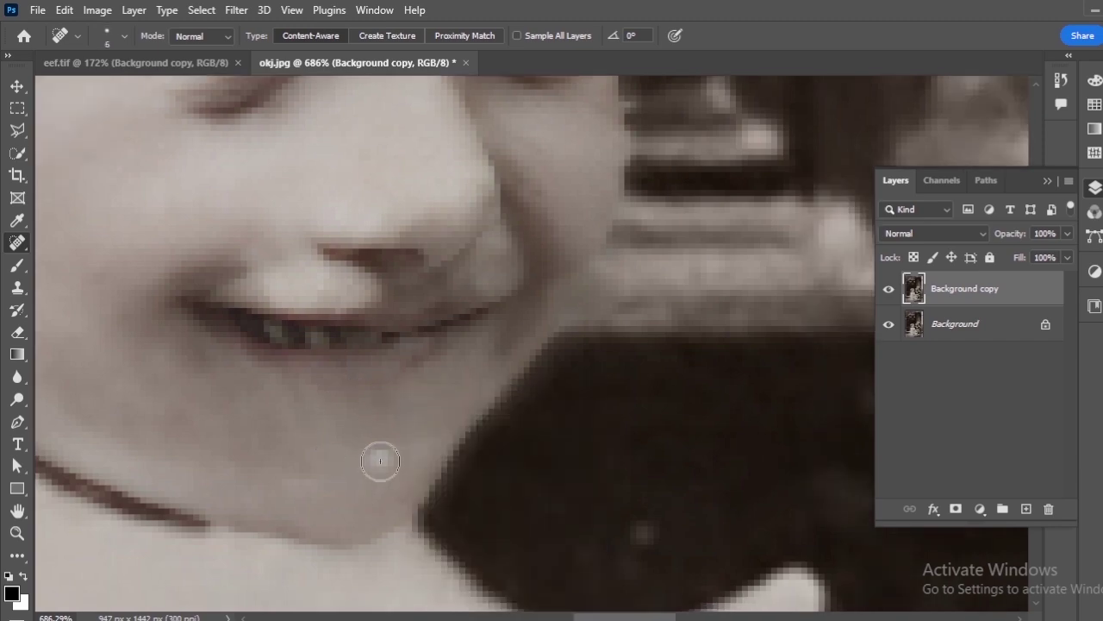
left_click(382, 460)
Spot-heal the small blemishes on the child's clothing and around the base of the flower pot.
left_click_drag(452, 143, 419, 546)
left_click_drag(582, 200, 564, 311)
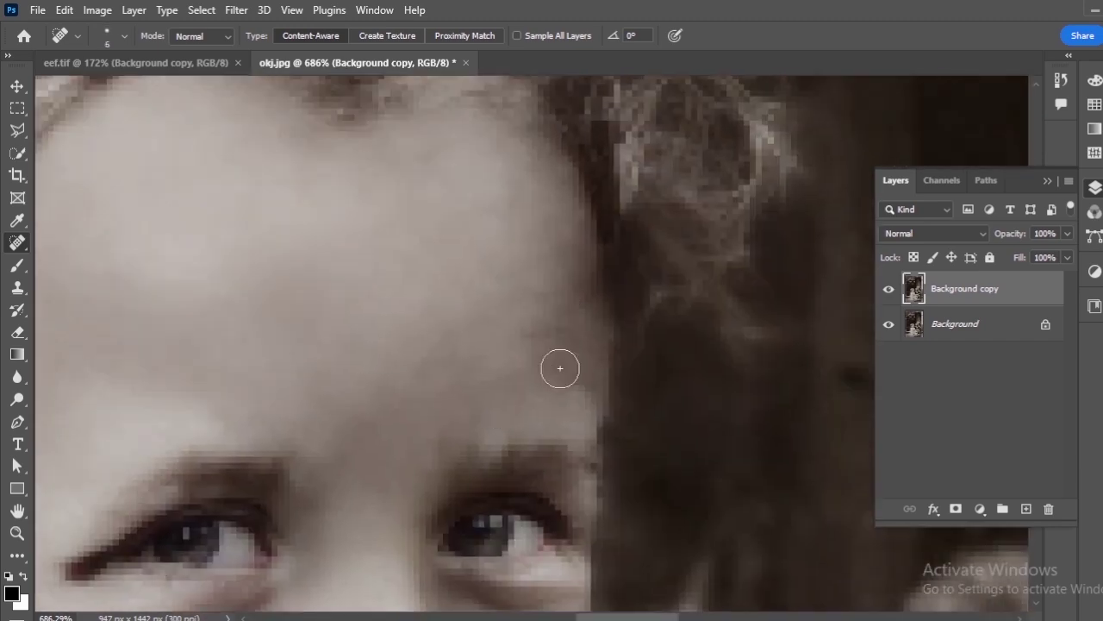
mouse_move(486, 582)
left_mouse_down()
mouse_move(437, 277)
mouse_move(552, 121)
left_mouse_up()
left_click_drag(362, 577, 595, 121)
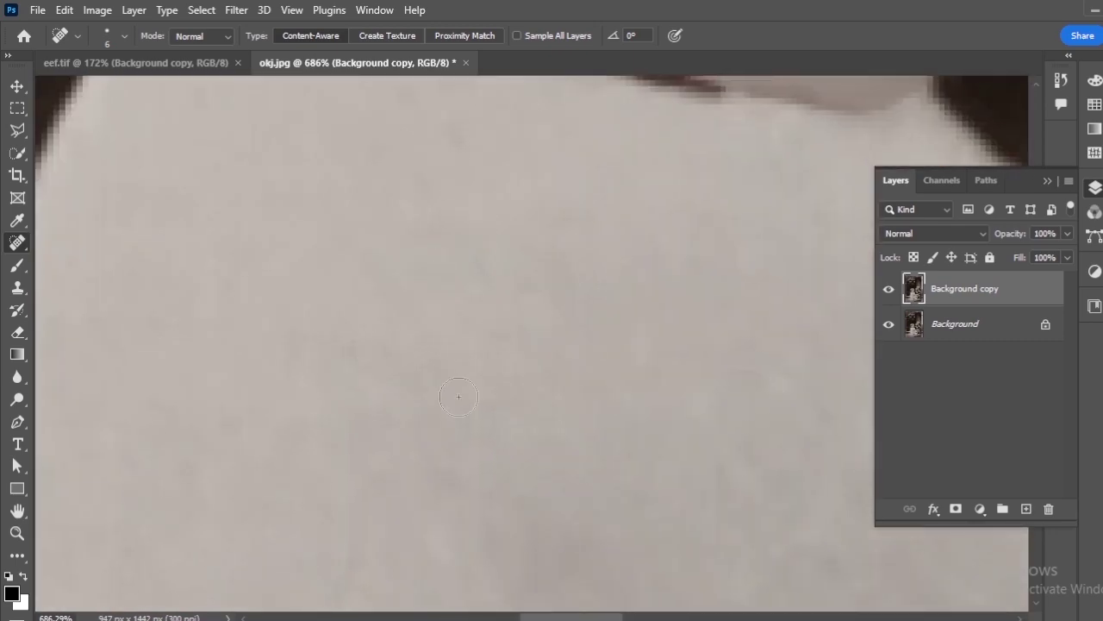
scroll(466, 383, "down", 6)
left_click_drag(461, 466, 446, 214)
scroll(517, 377, "up", 3)
left_click_drag(517, 377, 573, 377)
mouse_move(575, 318)
left_mouse_down()
mouse_move(532, 311)
mouse_move(539, 341)
mouse_move(500, 357)
left_mouse_up()
mouse_move(591, 387)
left_mouse_down()
mouse_move(530, 308)
mouse_move(464, 174)
left_mouse_up()
mouse_move(347, 291)
left_mouse_down()
mouse_move(379, 322)
mouse_move(418, 304)
mouse_move(394, 293)
mouse_move(518, 341)
mouse_move(440, 362)
mouse_move(484, 391)
left_mouse_up()
mouse_move(654, 489)
left_mouse_down()
mouse_move(450, 331)
mouse_move(81, 189)
left_mouse_up()
left_click_drag(539, 375, 523, 362)
left_click_drag(578, 178, 540, 308)
left_click_drag(543, 225, 538, 347)
mouse_move(510, 329)
left_mouse_down()
mouse_move(468, 310)
mouse_move(529, 312)
left_mouse_up()
left_click_drag(215, 242, 450, 414)
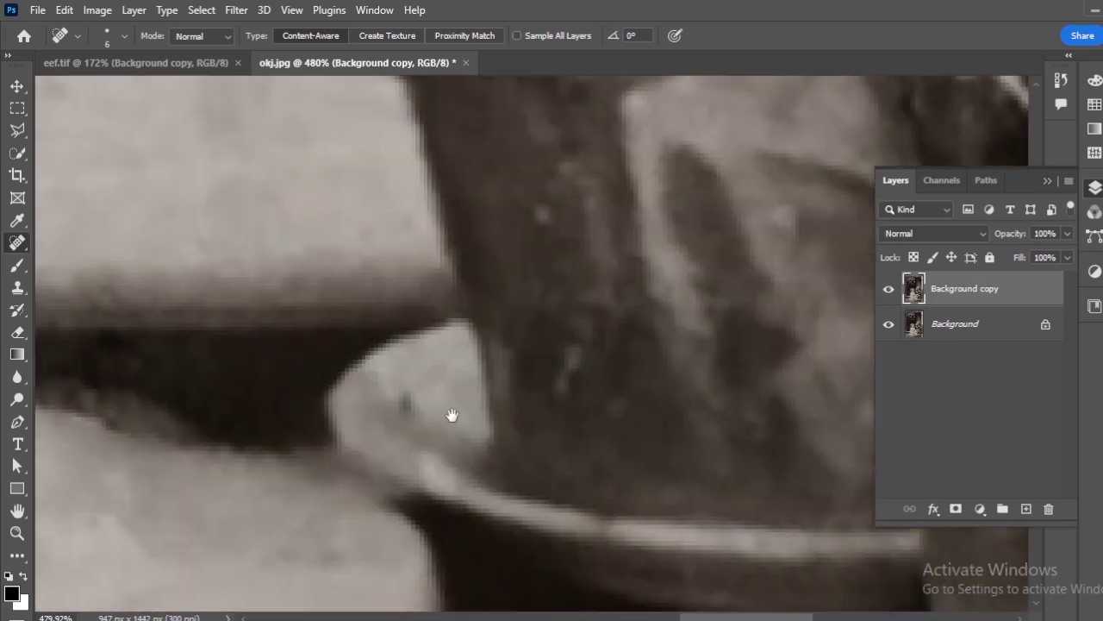
mouse_move(543, 219)
left_mouse_down()
mouse_move(519, 363)
mouse_move(643, 422)
left_mouse_up()
Heal the dark diagonal scratch and nearby specks on the child's outstretched sleeve.
scroll(519, 363, "down", 4)
scroll(567, 302, "up", 5)
left_click(416, 382)
left_click_drag(416, 381, 606, 440)
left_click_drag(341, 307, 380, 337)
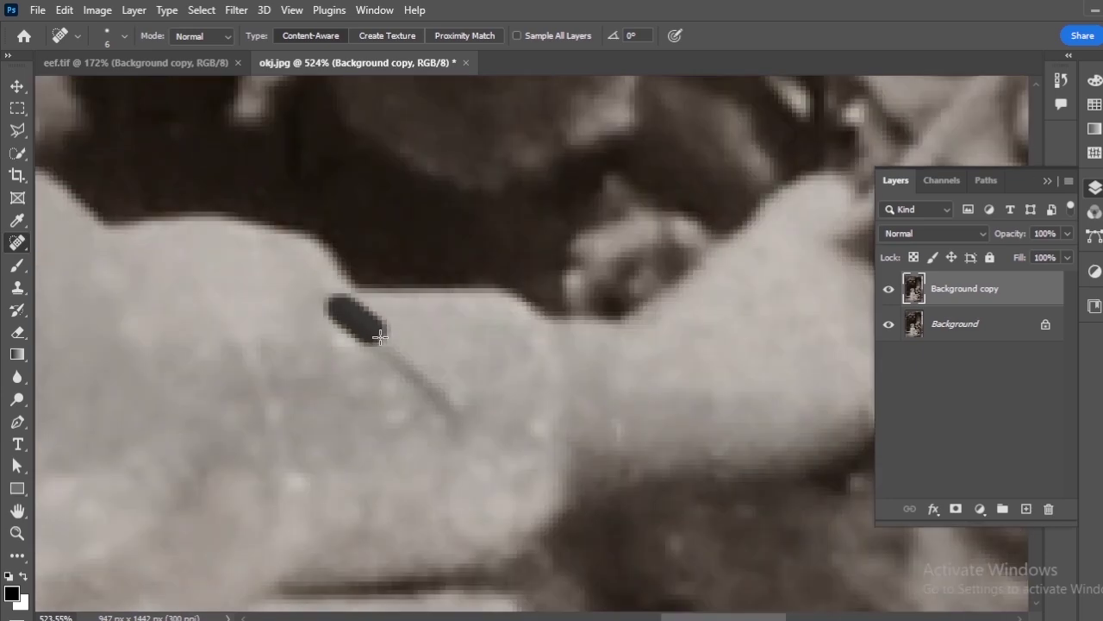
left_click_drag(558, 397, 415, 368)
left_click_drag(197, 294, 239, 307)
left_click(261, 388)
left_click_drag(626, 393, 451, 379)
left_click_drag(550, 361, 579, 359)
scroll(579, 358, "down", 4)
mouse_move(421, 352)
left_mouse_down()
mouse_move(263, 362)
mouse_move(440, 252)
left_mouse_up()
scroll(699, 336, "up", 3)
mouse_move(671, 333)
left_mouse_down()
mouse_move(430, 374)
mouse_move(623, 373)
left_mouse_up()
Heal the white marks on the dark door between the patterned glass and the letterbox.
scroll(429, 371, "down", 4)
left_click_drag(350, 82, 357, 431)
scroll(333, 227, "up", 3)
left_click_drag(332, 227, 394, 591)
scroll(230, 315, "up", 2)
mouse_move(229, 315)
left_mouse_down()
mouse_move(267, 426)
mouse_move(515, 399)
left_mouse_up()
left_click_drag(328, 332, 303, 349)
left_click_drag(349, 365, 308, 335)
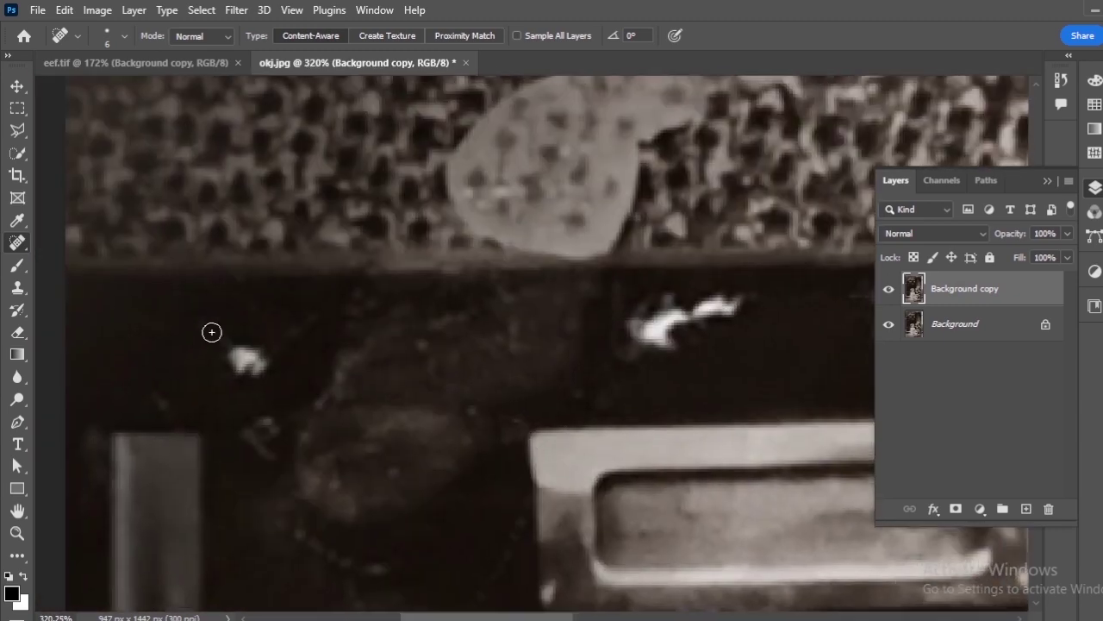
left_click_drag(212, 333, 251, 374)
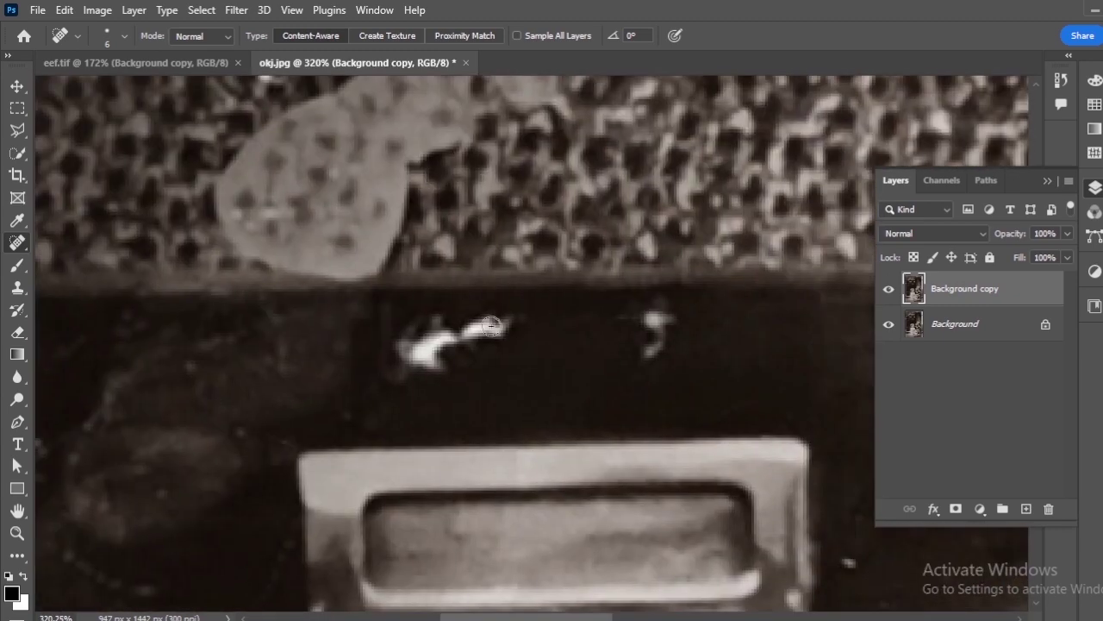
mouse_move(490, 326)
left_mouse_down()
mouse_move(421, 327)
mouse_move(422, 360)
mouse_move(466, 371)
left_mouse_up()
mouse_move(552, 332)
left_mouse_down()
mouse_move(530, 321)
mouse_move(522, 360)
left_mouse_up()
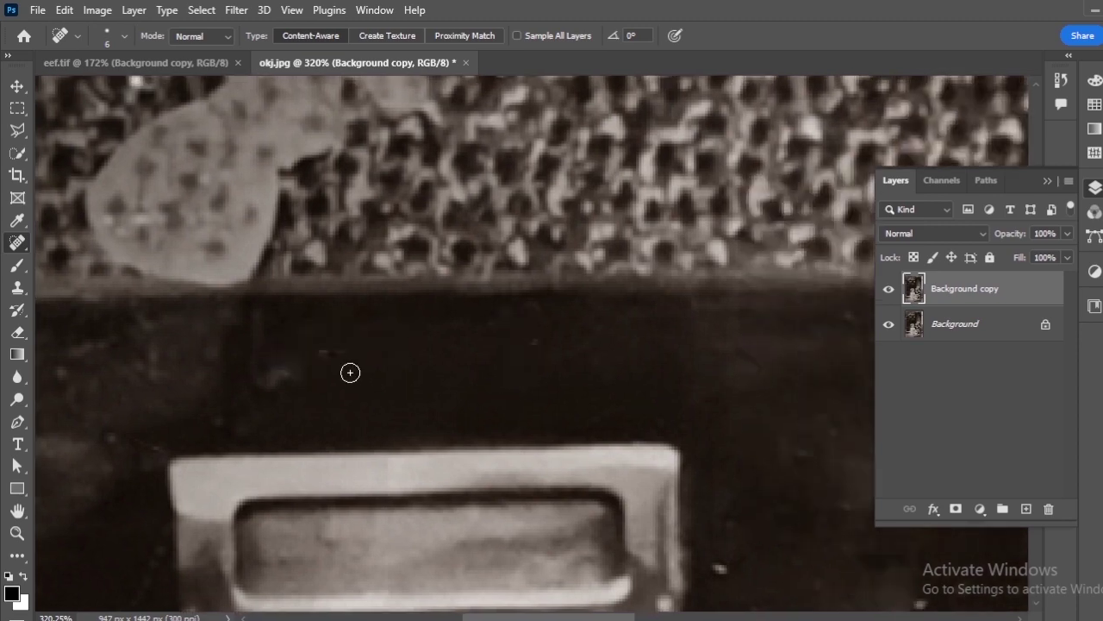
left_click_drag(336, 345, 267, 385)
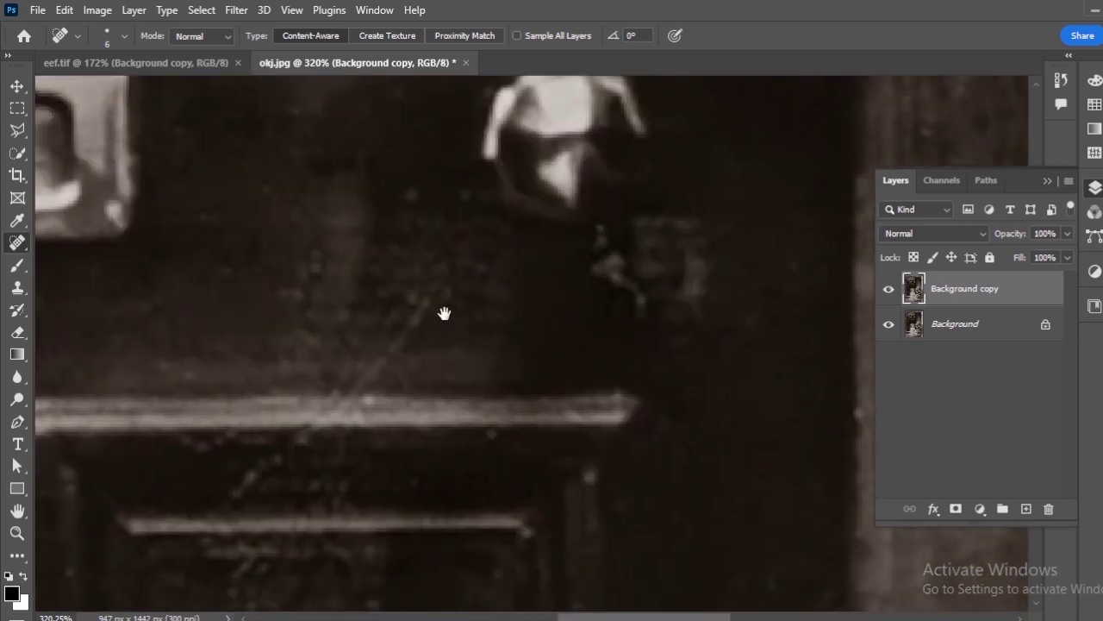
Spot-heal the faint specks on the door panels below the letterbox and doorknob.
mouse_move(443, 312)
left_mouse_down()
mouse_move(241, 468)
mouse_move(259, 487)
left_mouse_up()
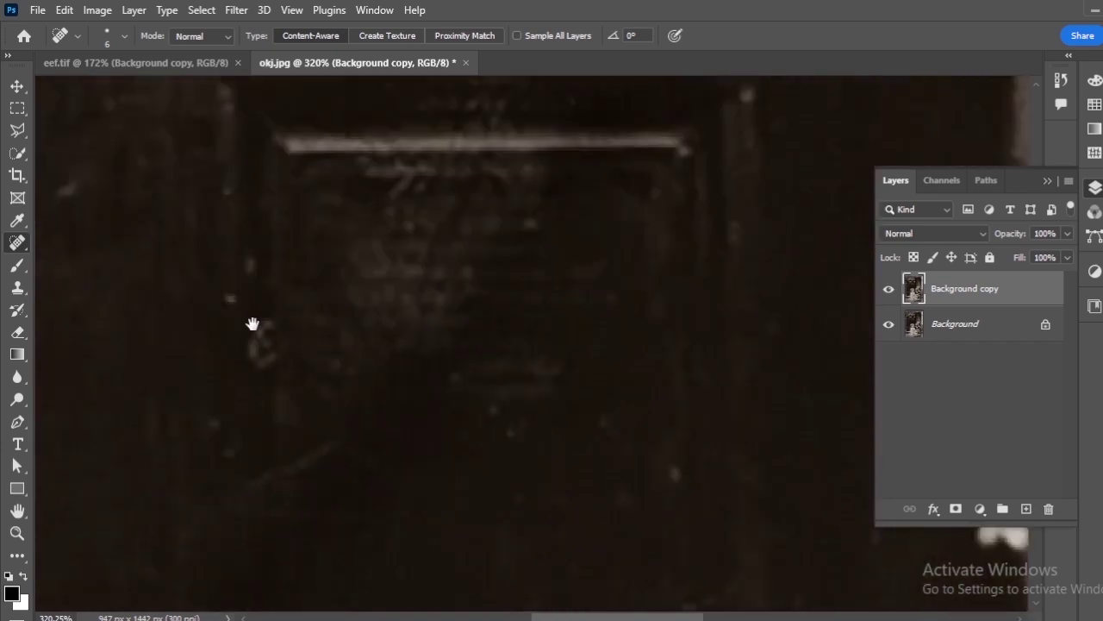
mouse_move(250, 320)
left_mouse_down()
mouse_move(233, 299)
mouse_move(237, 250)
left_mouse_up()
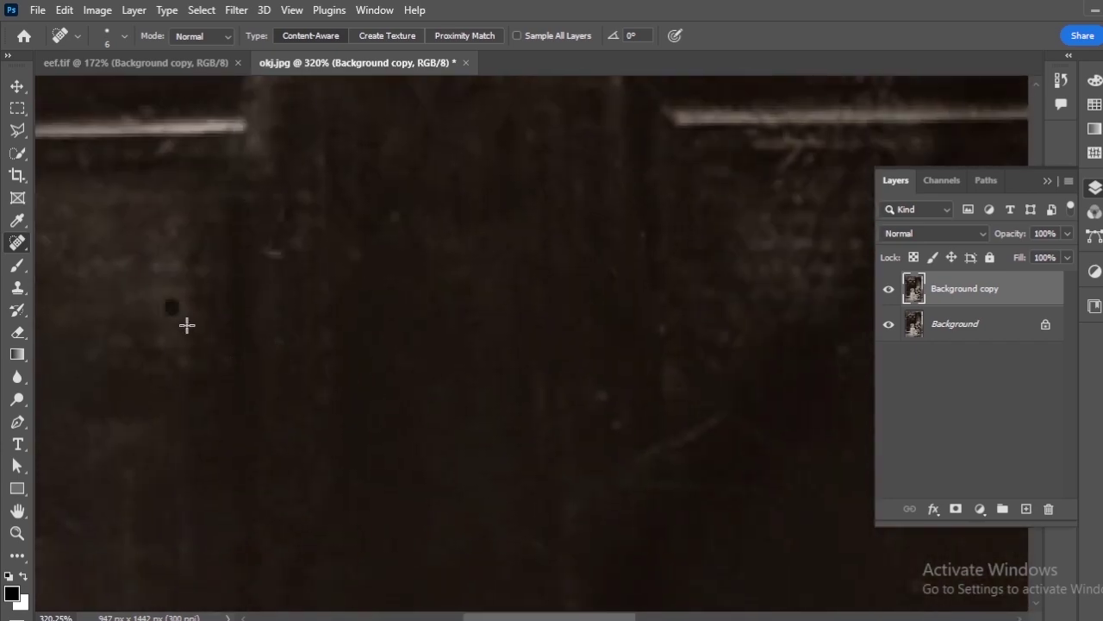
scroll(186, 325, "down", 7)
left_click_drag(538, 492, 534, 305)
Clean the light specks from the dark door around the child's curly hair.
scroll(331, 319, "up", 7)
mouse_move(338, 254)
left_mouse_down()
mouse_move(332, 281)
mouse_move(341, 274)
mouse_move(297, 308)
left_mouse_up()
left_click(220, 378)
left_click_drag(360, 228, 266, 354)
mouse_move(237, 331)
left_mouse_down()
mouse_move(277, 319)
mouse_move(153, 314)
left_mouse_up()
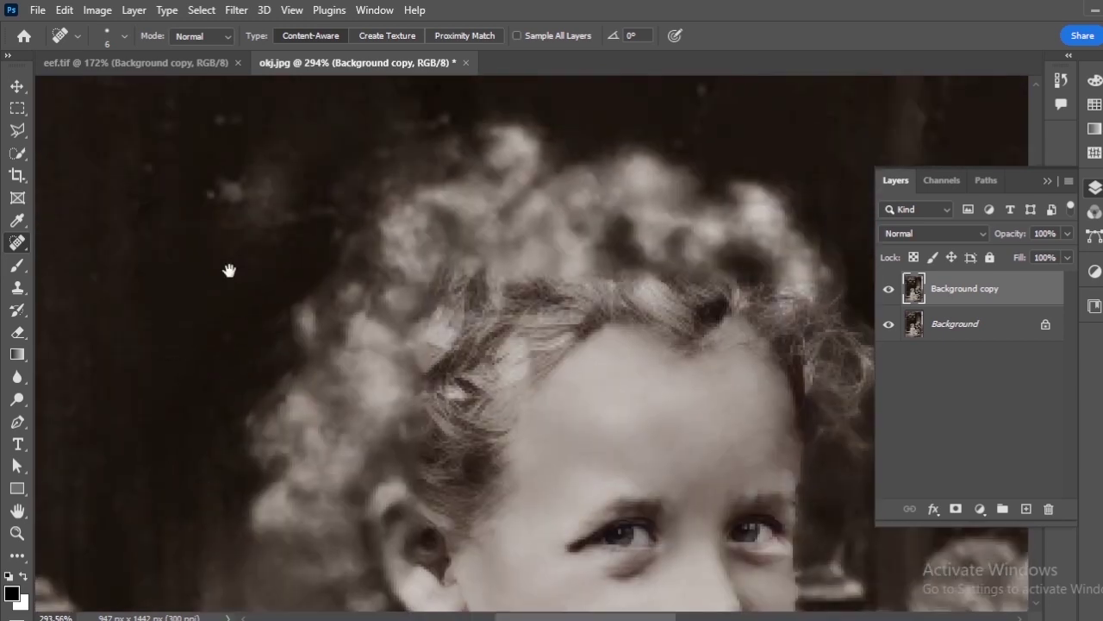
left_click_drag(229, 271, 176, 417)
left_click_drag(168, 338, 204, 360)
left_click_drag(148, 264, 206, 261)
left_click_drag(396, 275, 209, 324)
mouse_move(465, 293)
left_mouse_down()
mouse_move(464, 256)
mouse_move(442, 336)
left_mouse_up()
Heal the remaining light specks on the child's arm and clothing, and inspect the face up close.
scroll(559, 405, "down", 7)
mouse_move(551, 431)
left_mouse_down()
mouse_move(473, 285)
mouse_move(414, 112)
left_mouse_up()
scroll(439, 448, "up", 7)
mouse_move(459, 500)
left_mouse_down()
mouse_move(478, 127)
mouse_move(448, 536)
left_mouse_up()
left_click_drag(444, 362, 344, 440)
left_click_drag(553, 282, 583, 387)
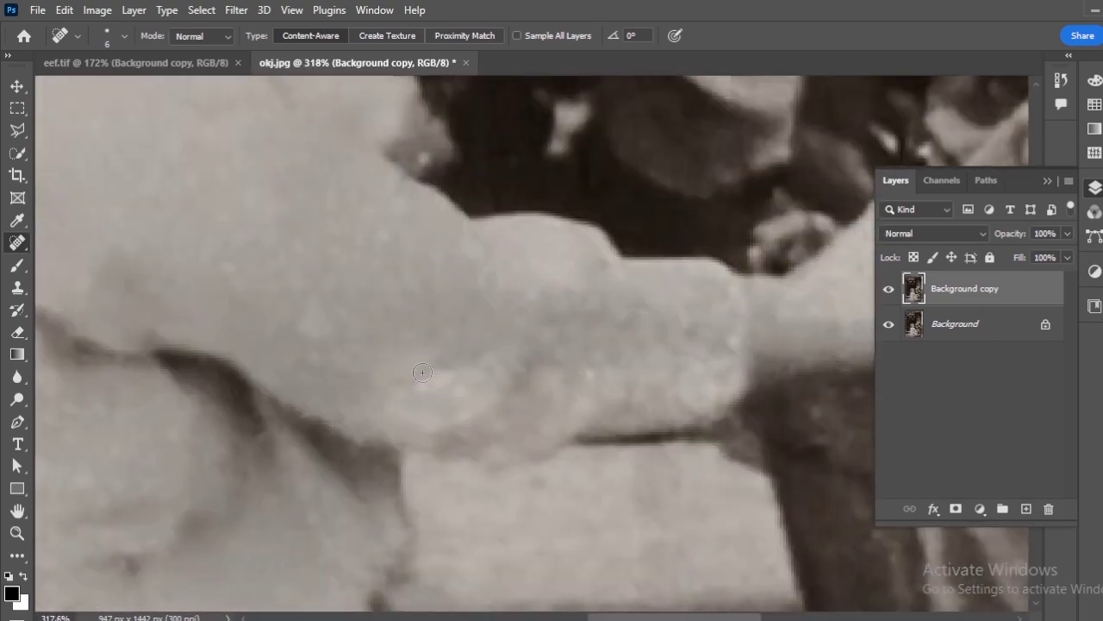
left_click_drag(431, 164, 402, 323)
left_click_drag(212, 154, 468, 446)
scroll(468, 445, "up", 5)
left_click_drag(522, 358, 394, 475)
left_click_drag(403, 288, 423, 346)
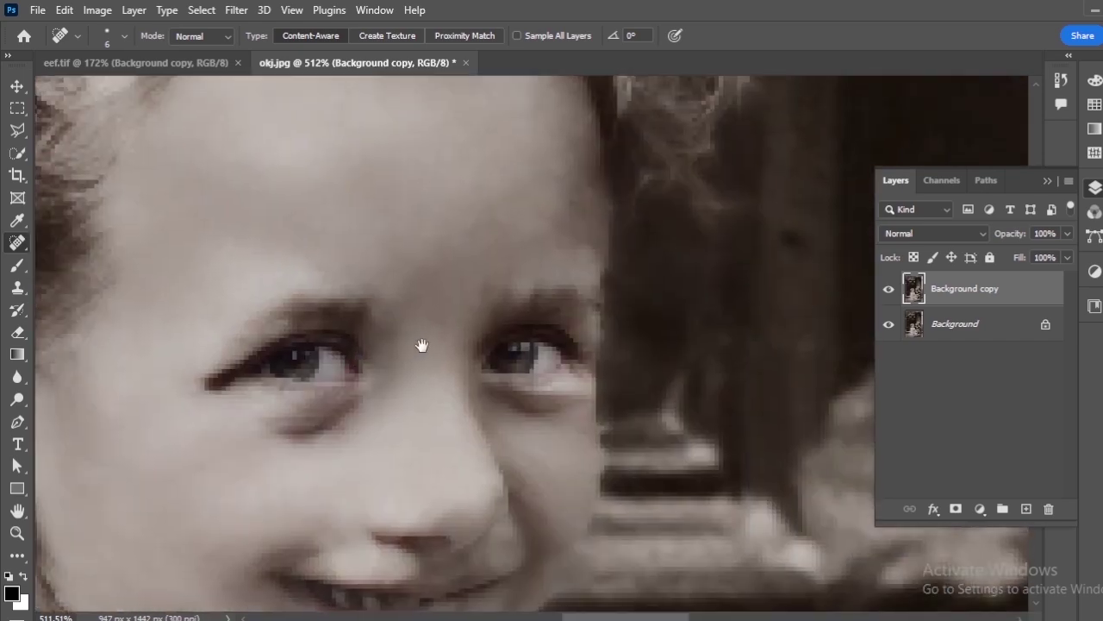
Enable the Colorize neural filter on the Background copy layer.
scroll(423, 346, "down", 5)
scroll(460, 328, "up", 1)
scroll(460, 327, "down", 3)
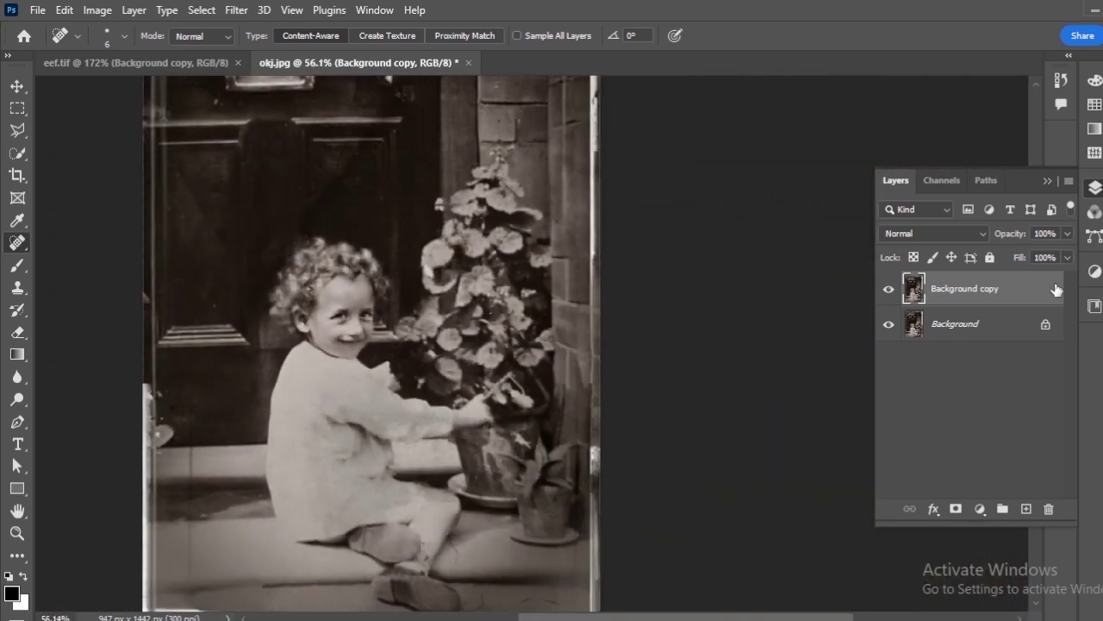
left_click(236, 9)
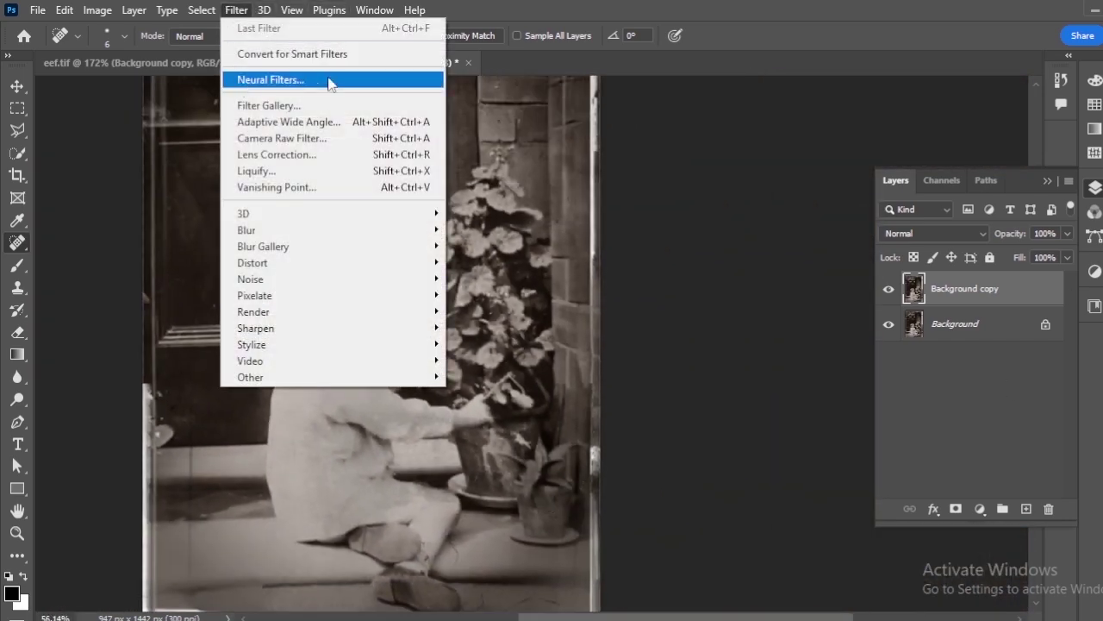
left_click(355, 80)
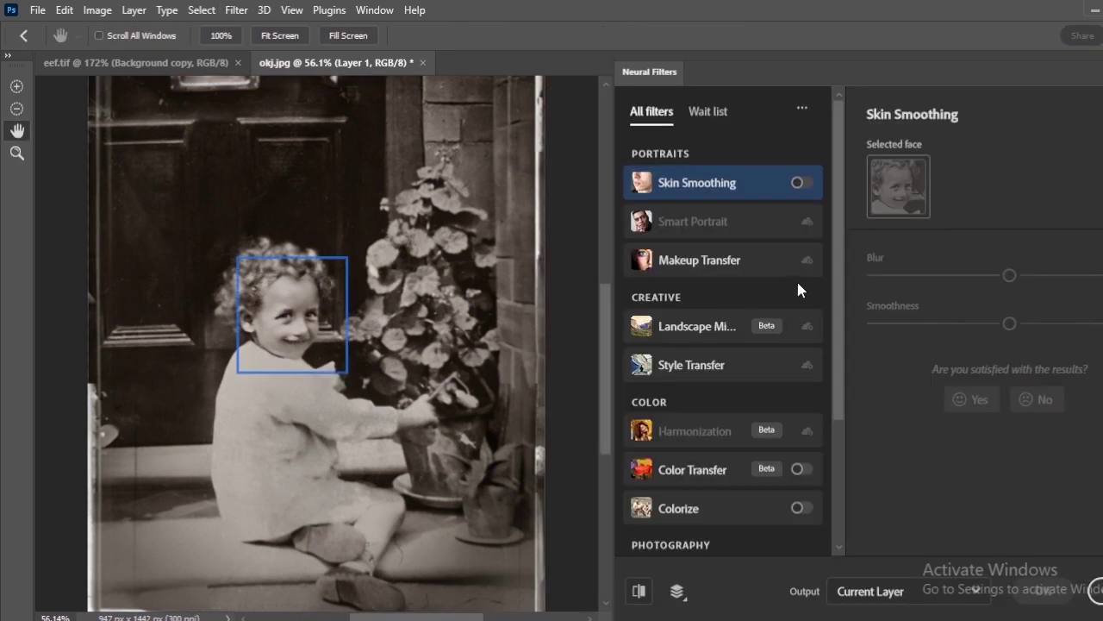
left_click_drag(840, 234, 844, 355)
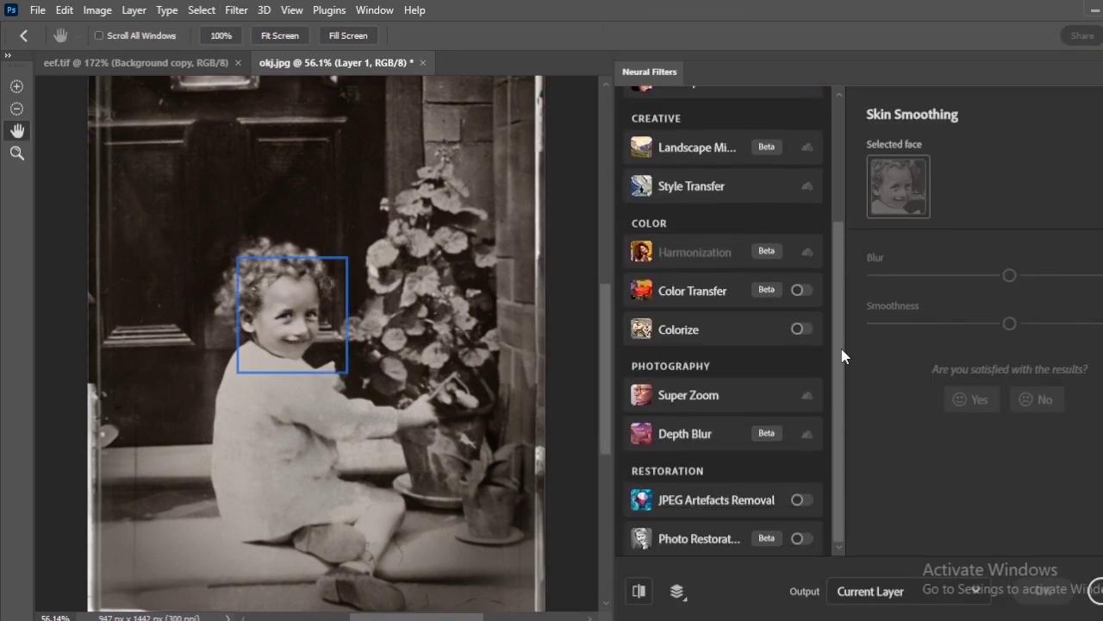
left_click(685, 330)
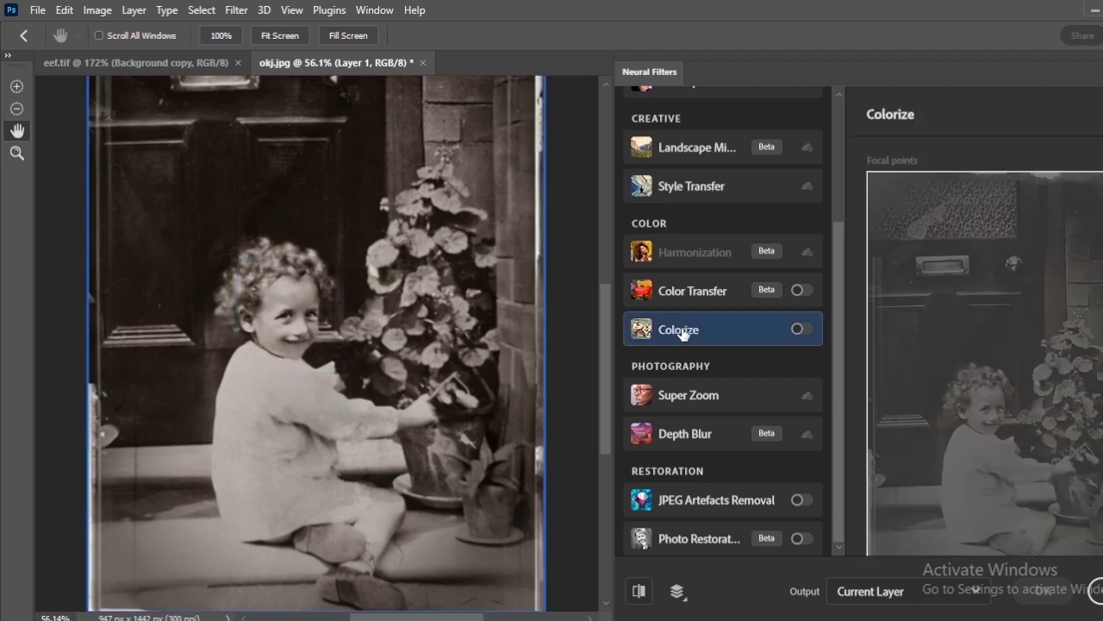
left_click(800, 330)
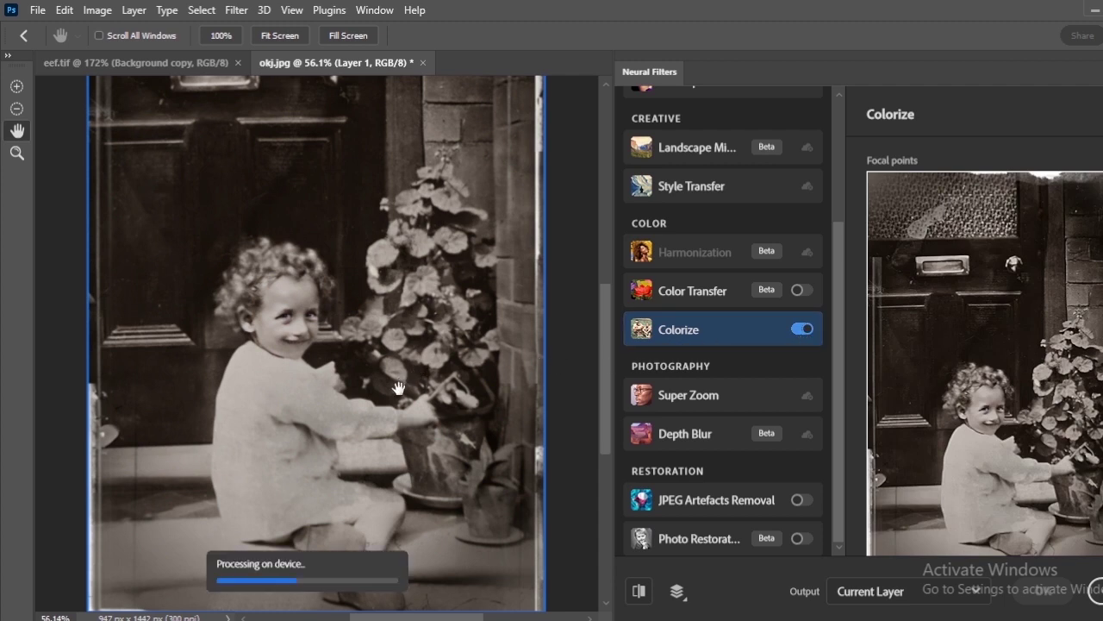
Examine the colorized preview across the child's face, clothing, the plant and the door.
scroll(398, 388, "down", 3)
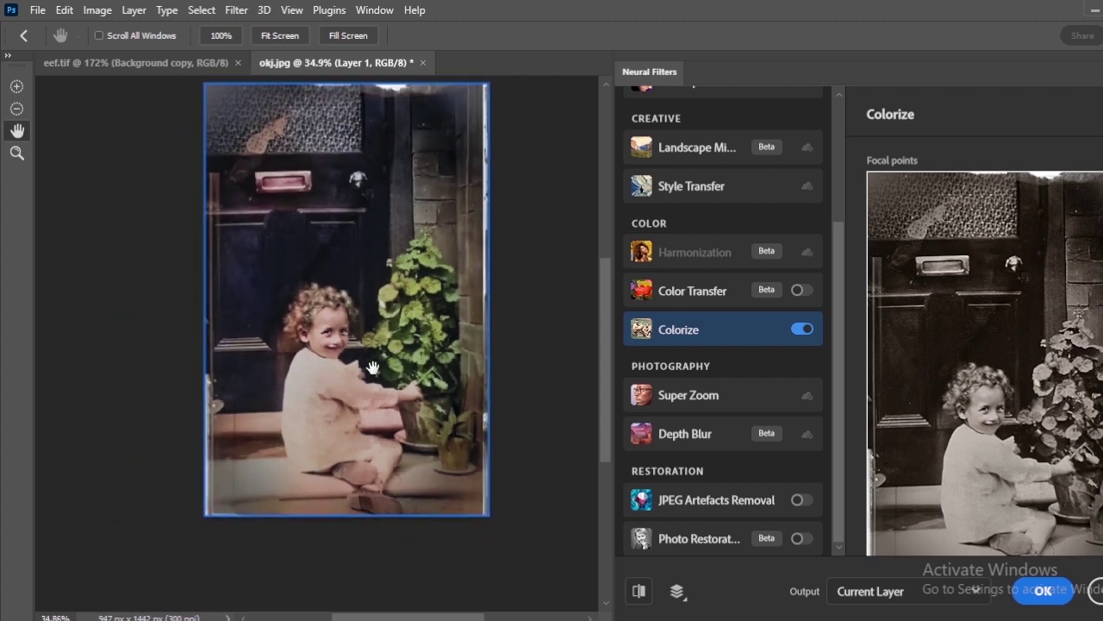
scroll(367, 321, "up", 6)
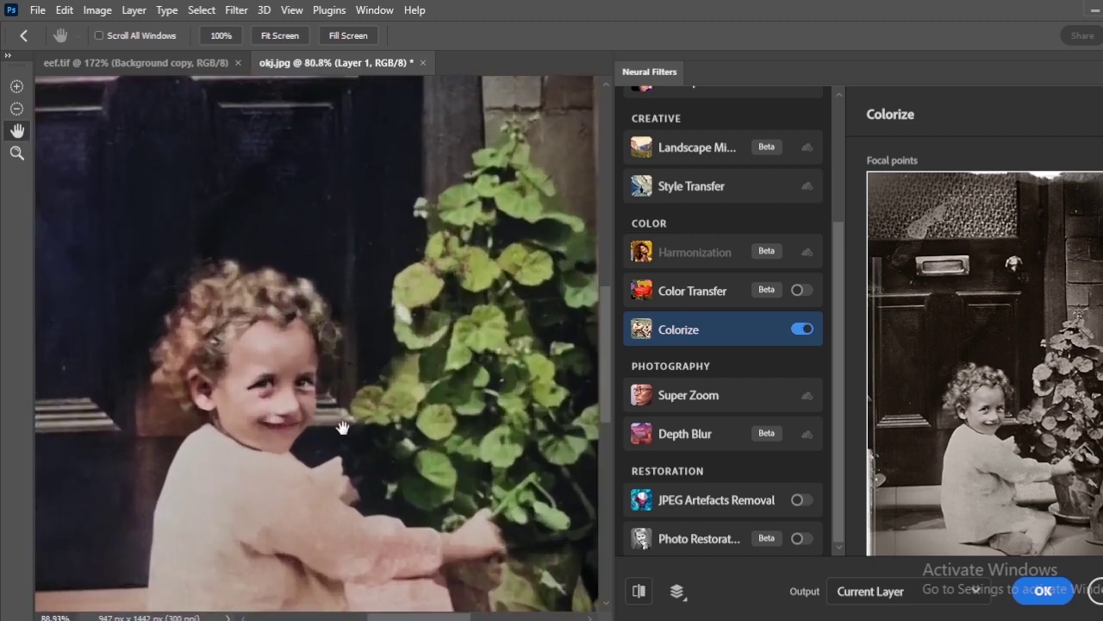
scroll(333, 442, "up", 4)
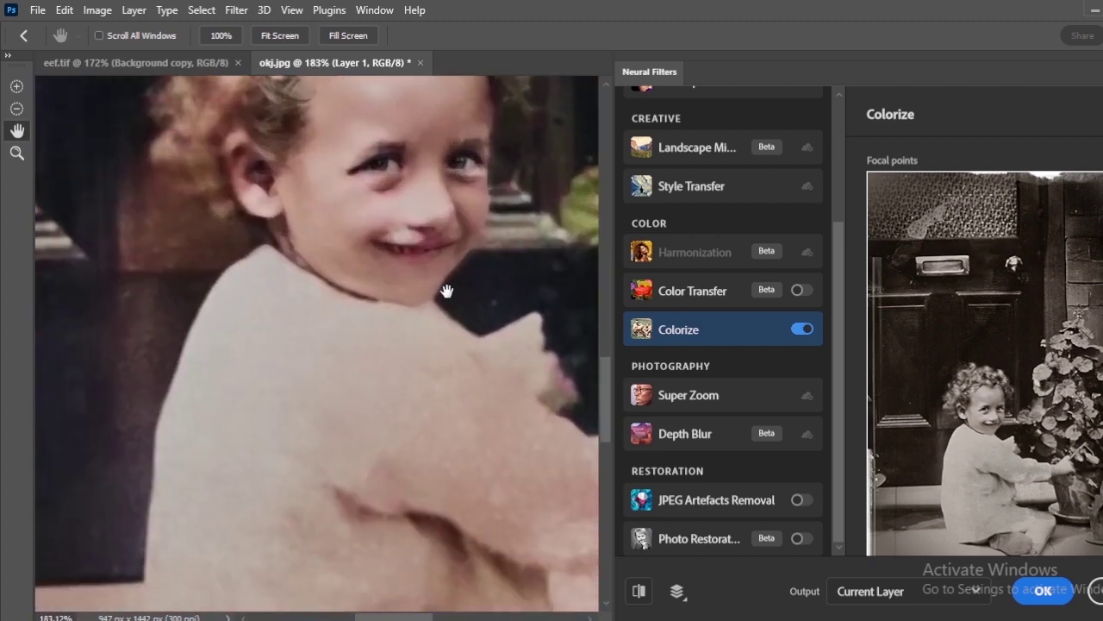
left_click_drag(415, 323, 372, 408)
mouse_move(426, 214)
left_mouse_down()
mouse_move(371, 368)
mouse_move(437, 298)
mouse_move(353, 354)
mouse_move(428, 416)
mouse_move(537, 227)
mouse_move(416, 347)
mouse_move(291, 265)
left_mouse_up()
scroll(365, 216, "down", 5)
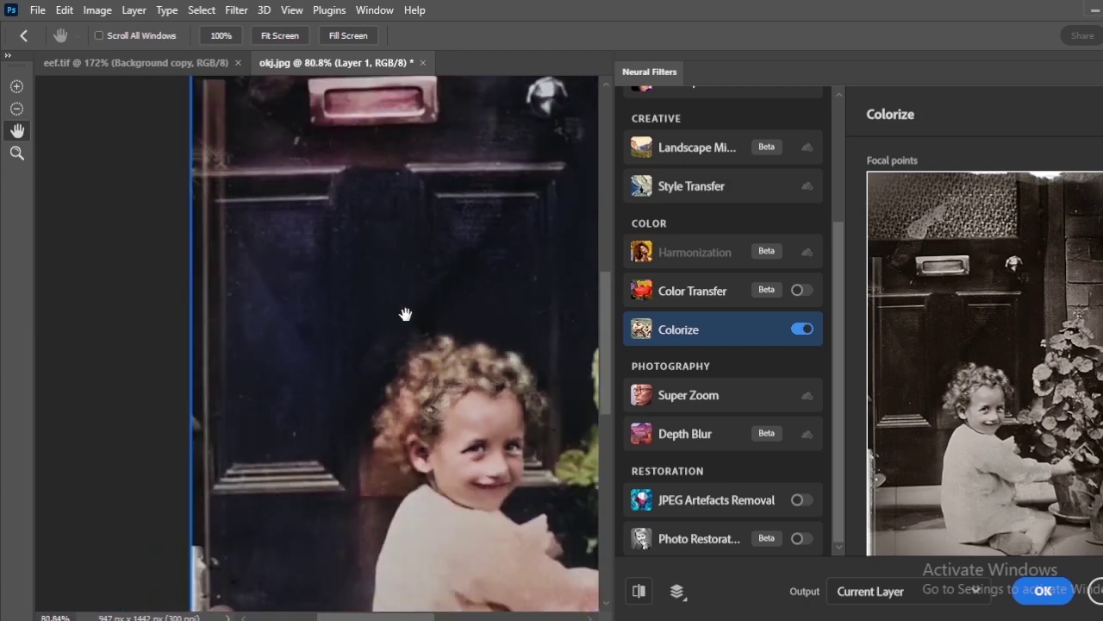
left_click_drag(438, 328, 376, 275)
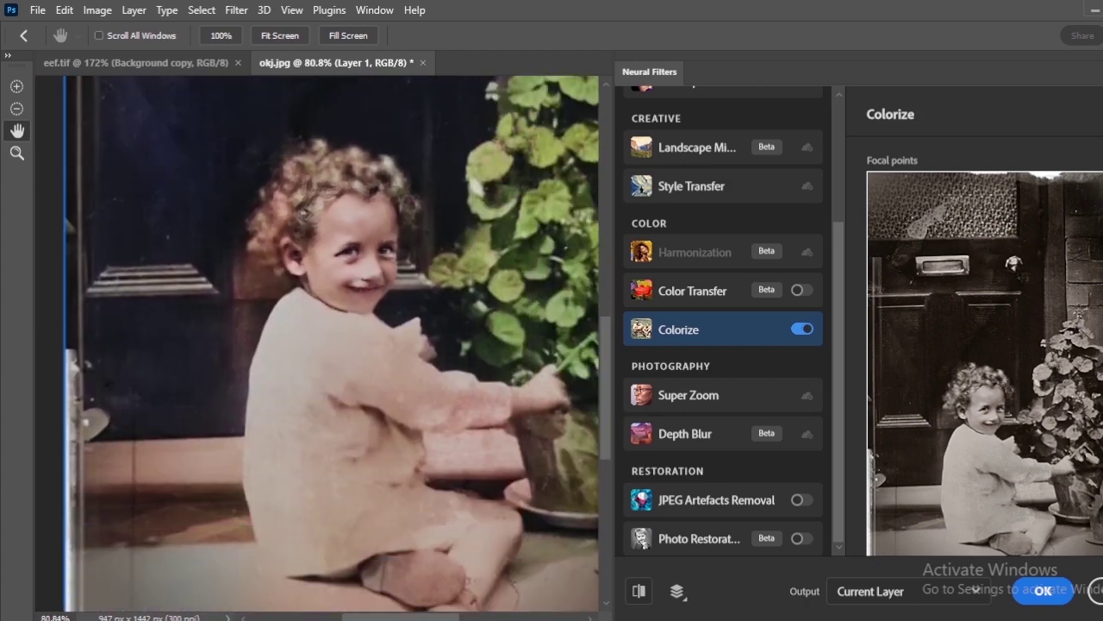
Shift the Colorize filter's Cyan / Red balance slightly toward red and raise the saturation slightly.
scroll(982, 345, "down", 6)
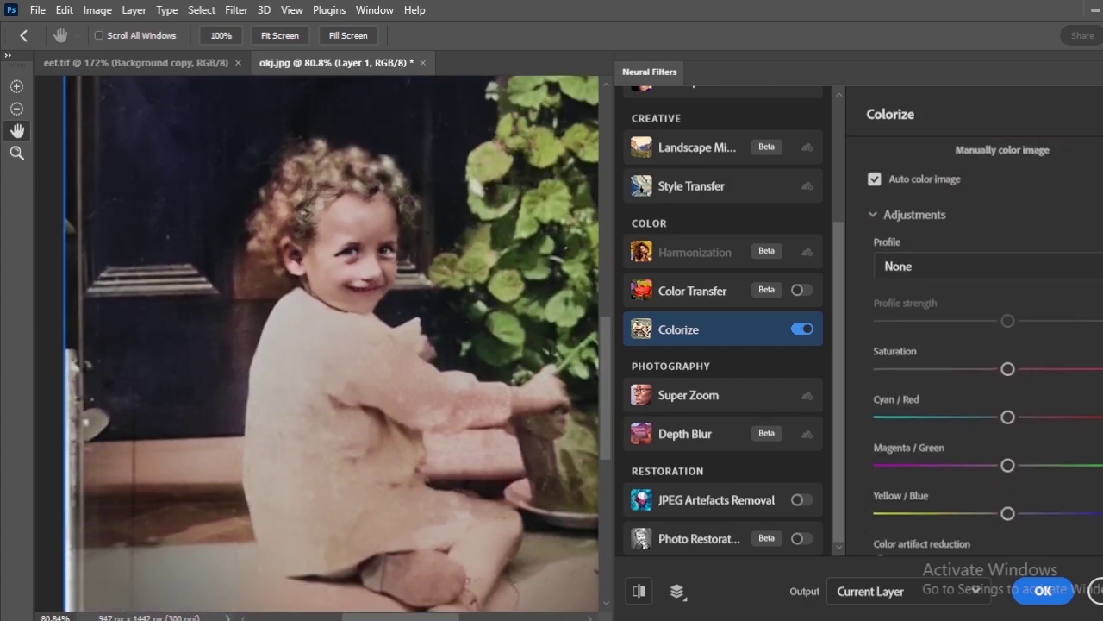
scroll(1082, 405, "down", 1)
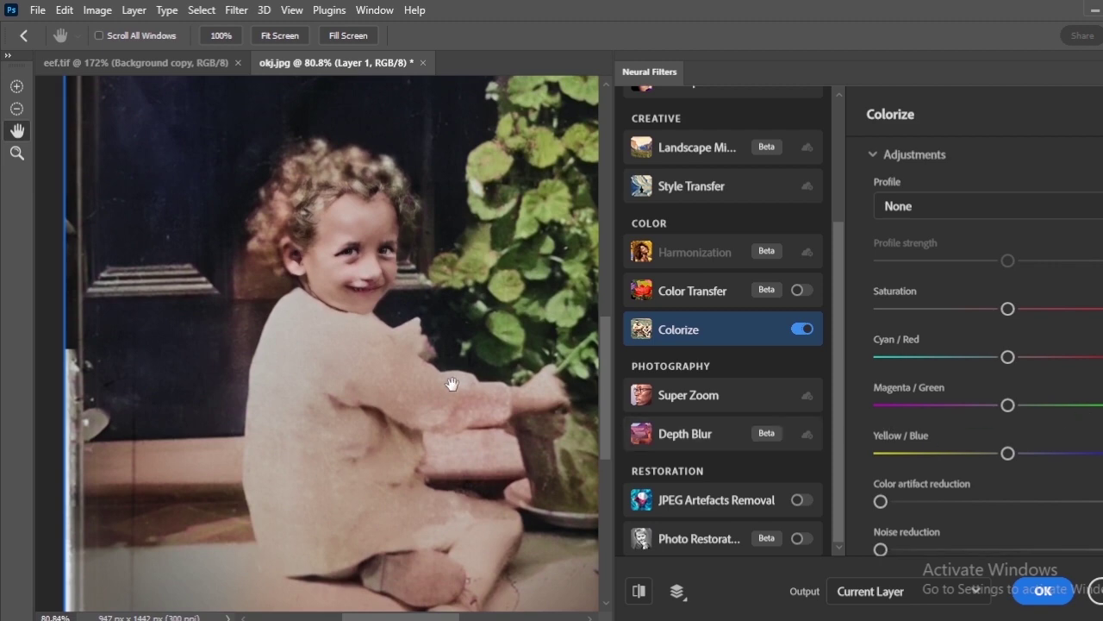
scroll(452, 384, "up", 3)
scroll(304, 297, "up", 2)
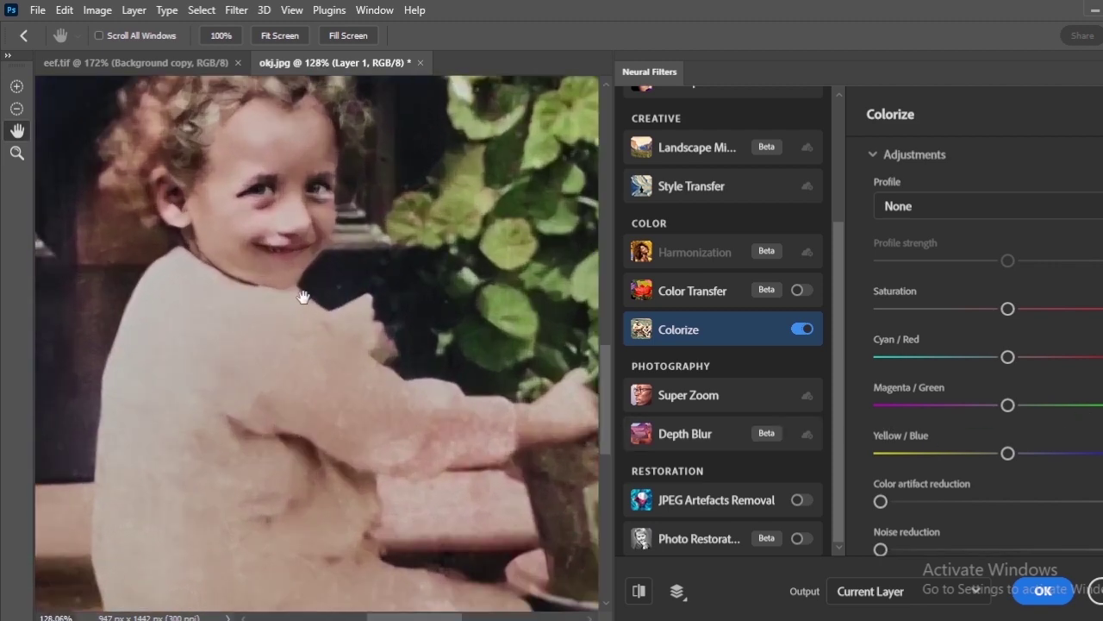
scroll(303, 298, "up", 2)
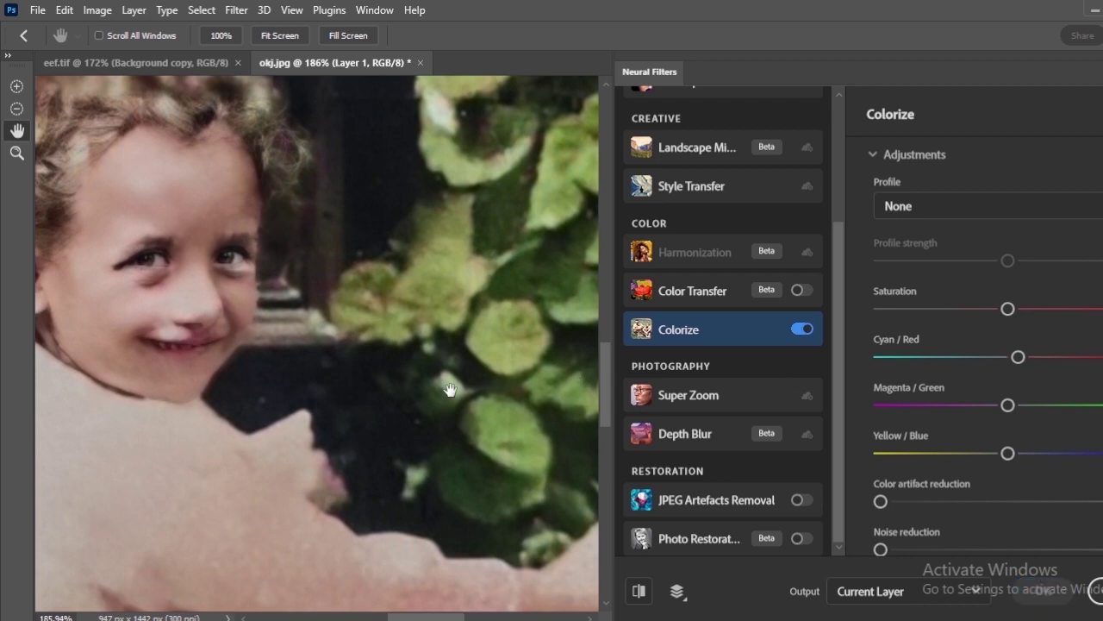
left_click_drag(239, 313, 307, 330)
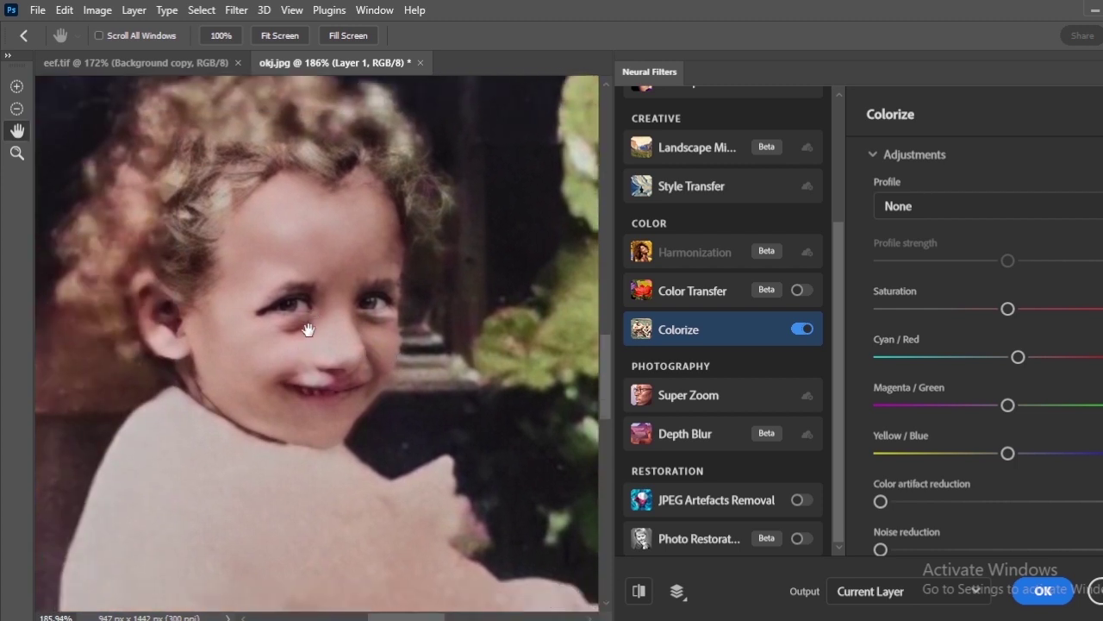
left_click(1028, 311)
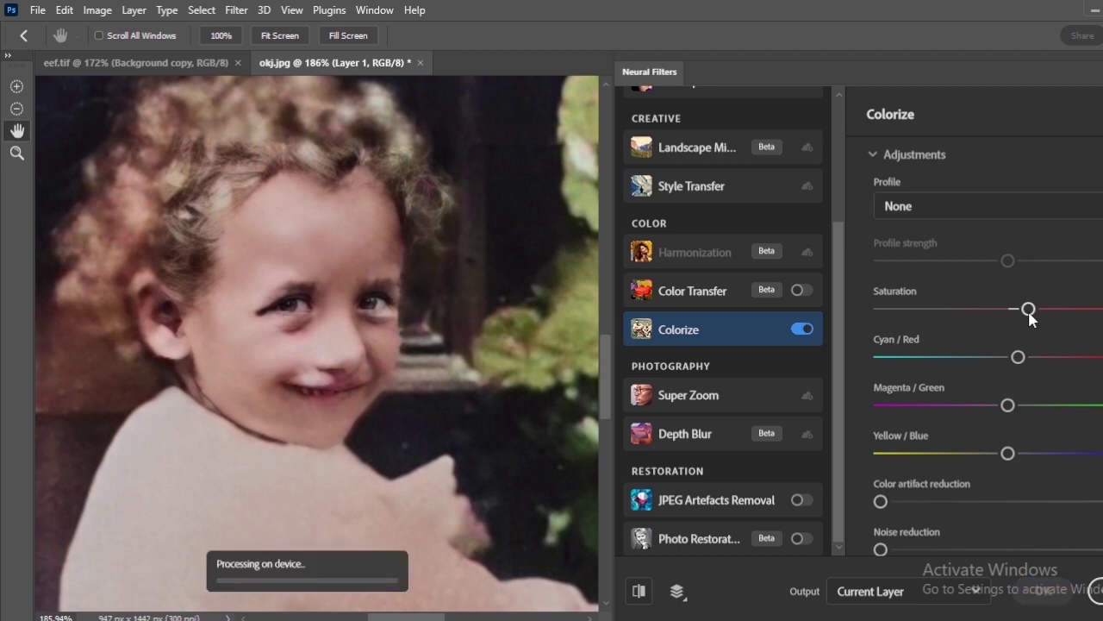
Shift the Colorize filter's Magenta / Green balance slightly toward green and Yellow / Blue slightly toward yellow.
scroll(330, 414, "down", 5)
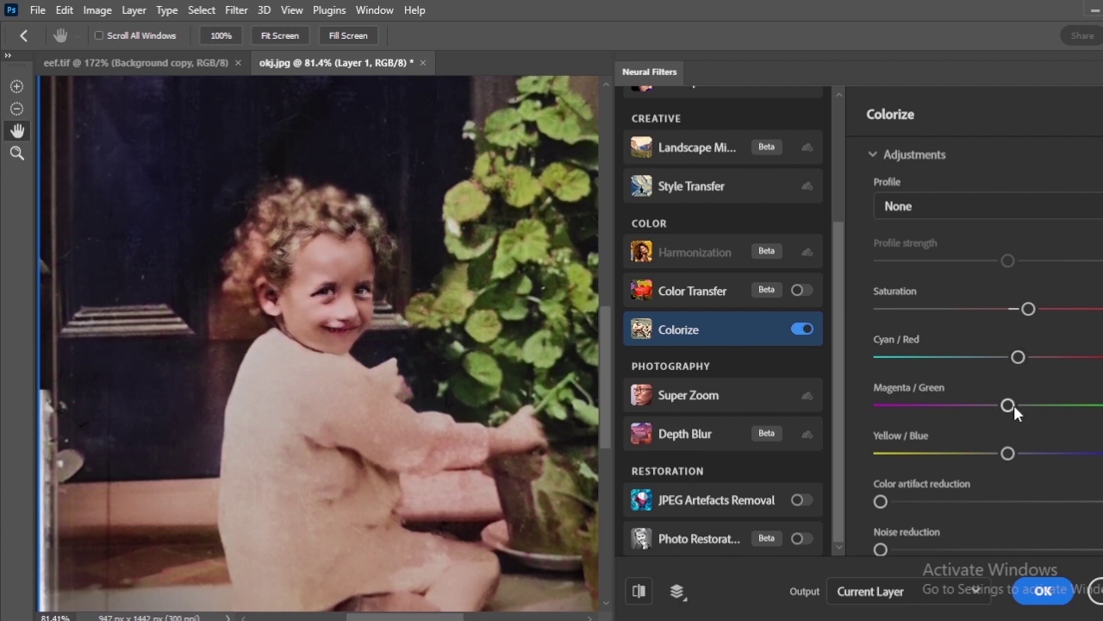
left_click(1015, 406)
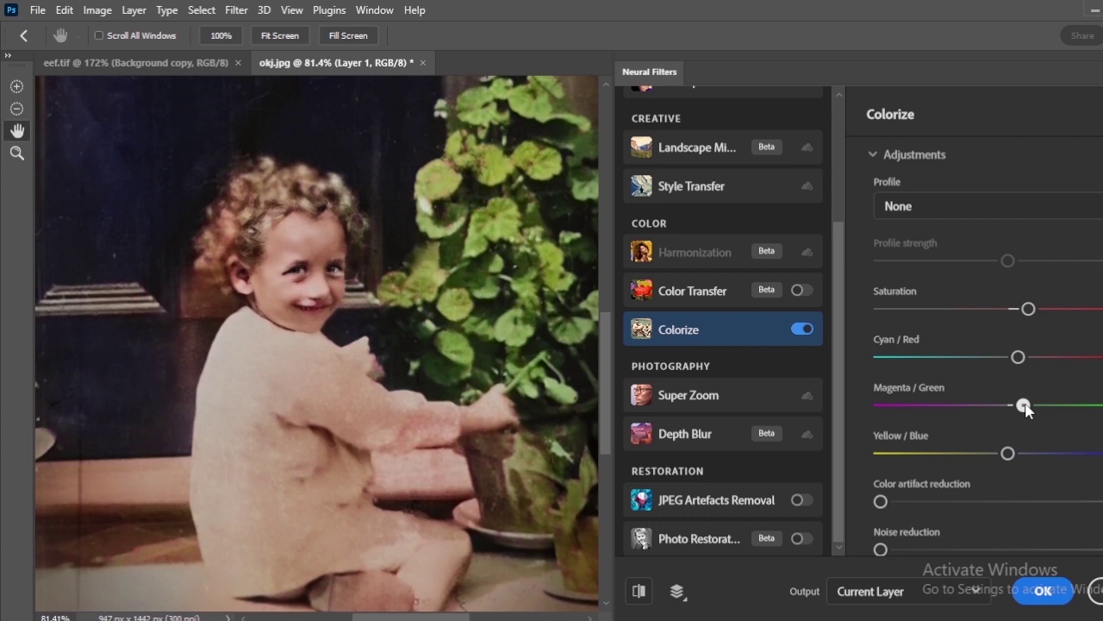
left_click(1025, 405)
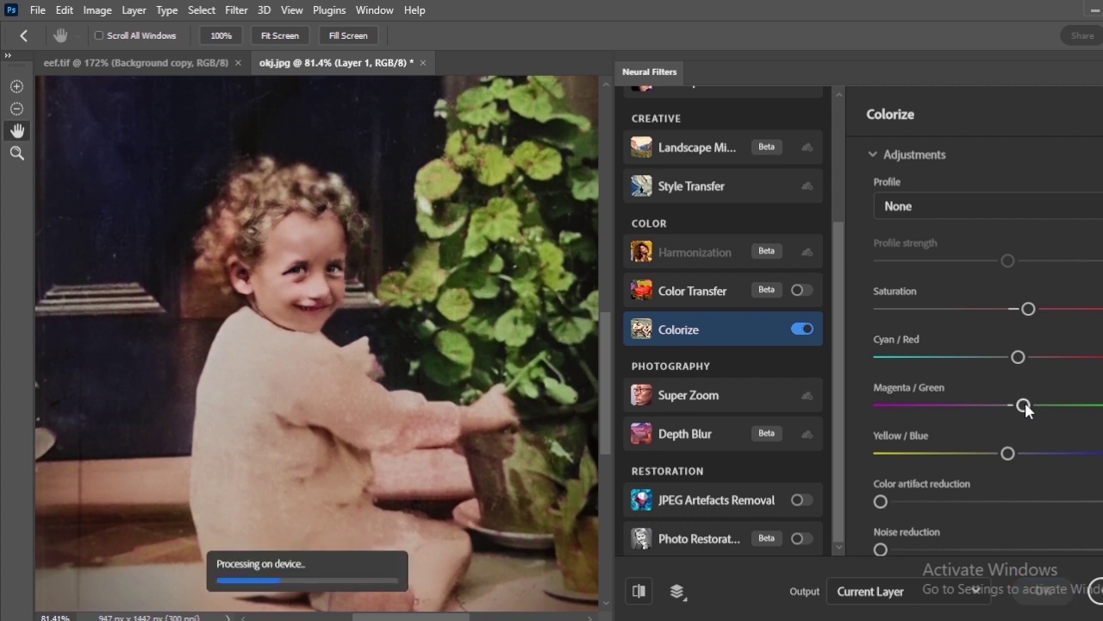
left_click(988, 454)
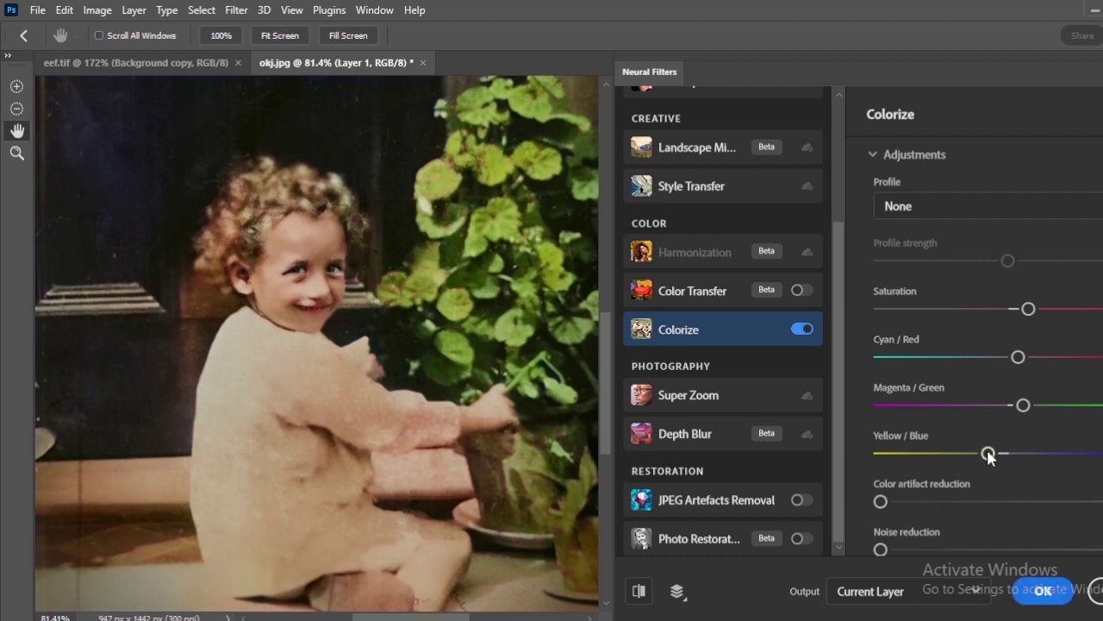
Check the colorized preview, set the filter output to New Layer, and apply the filter.
scroll(473, 430, "down", 8)
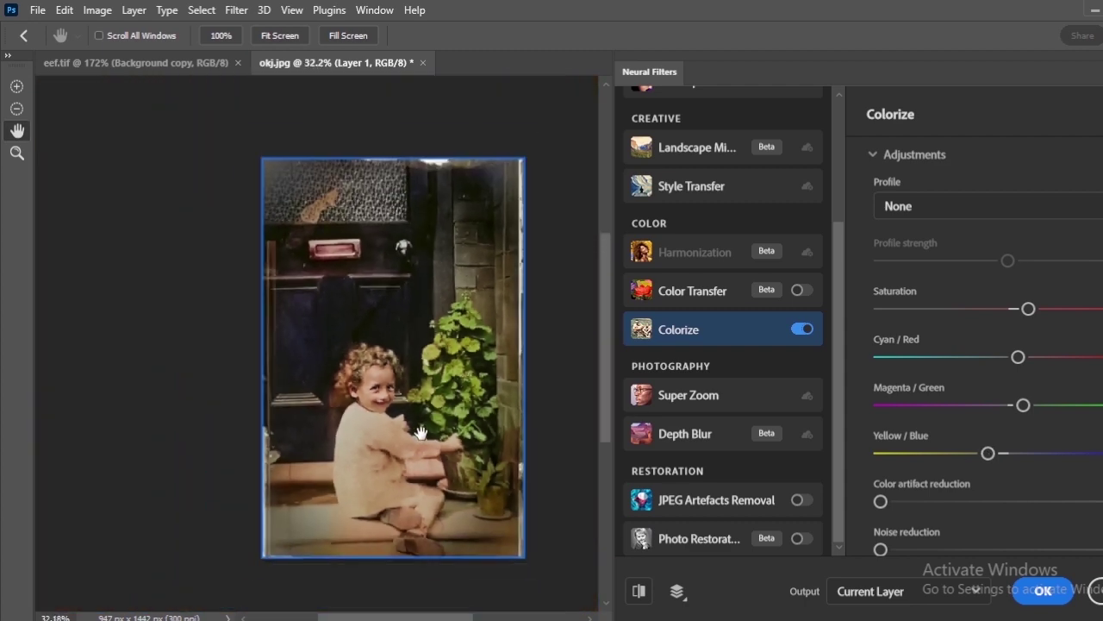
scroll(402, 431, "up", 8)
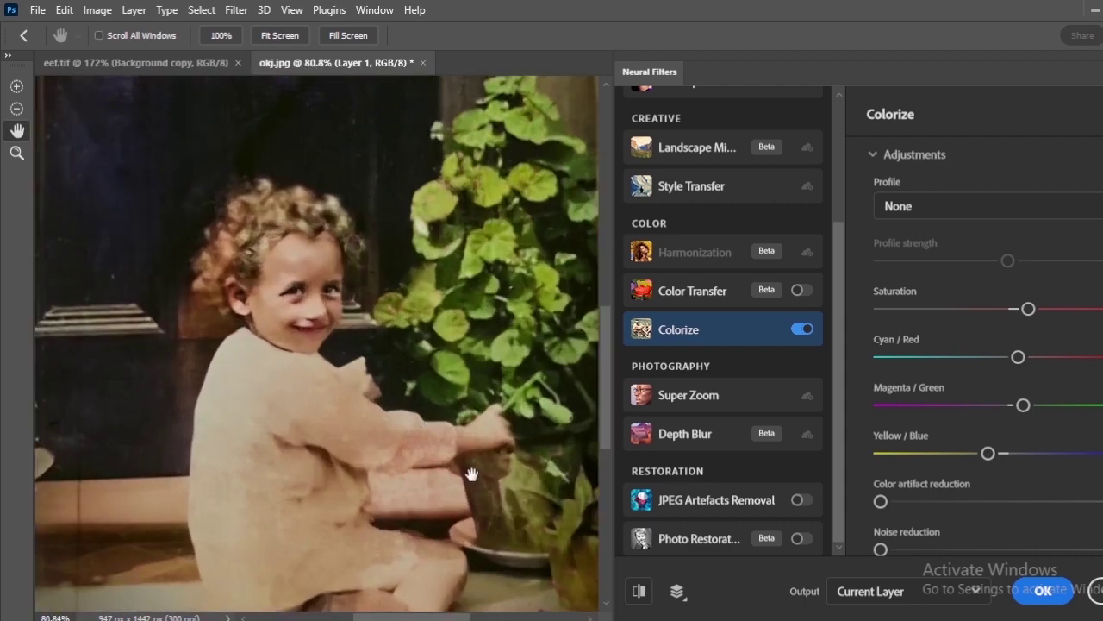
left_click_drag(472, 474, 426, 295)
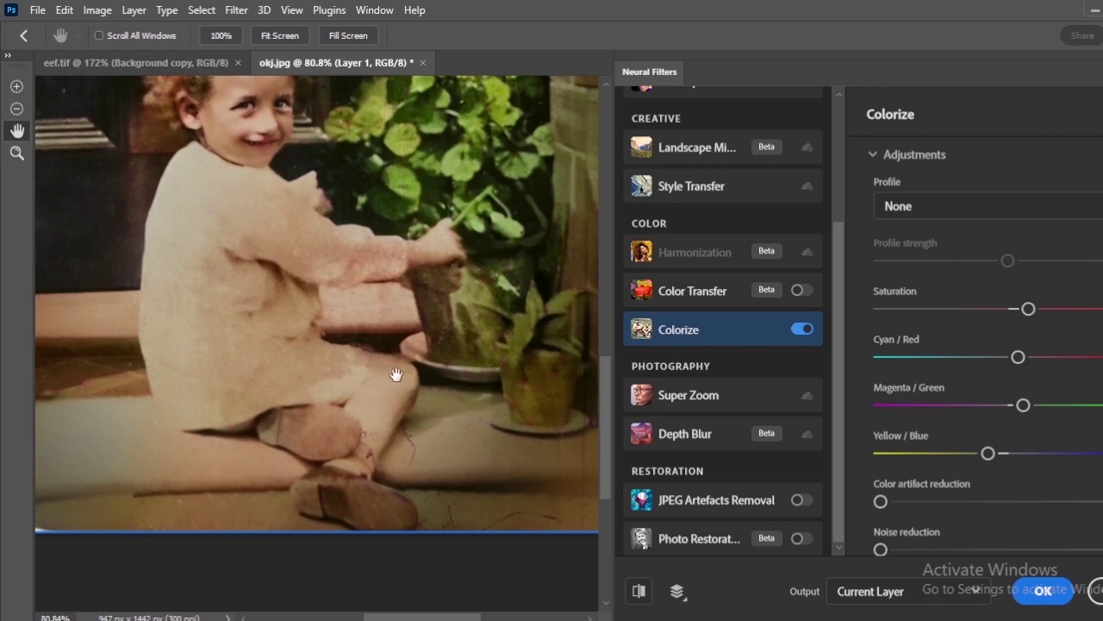
scroll(362, 465, "up", 3)
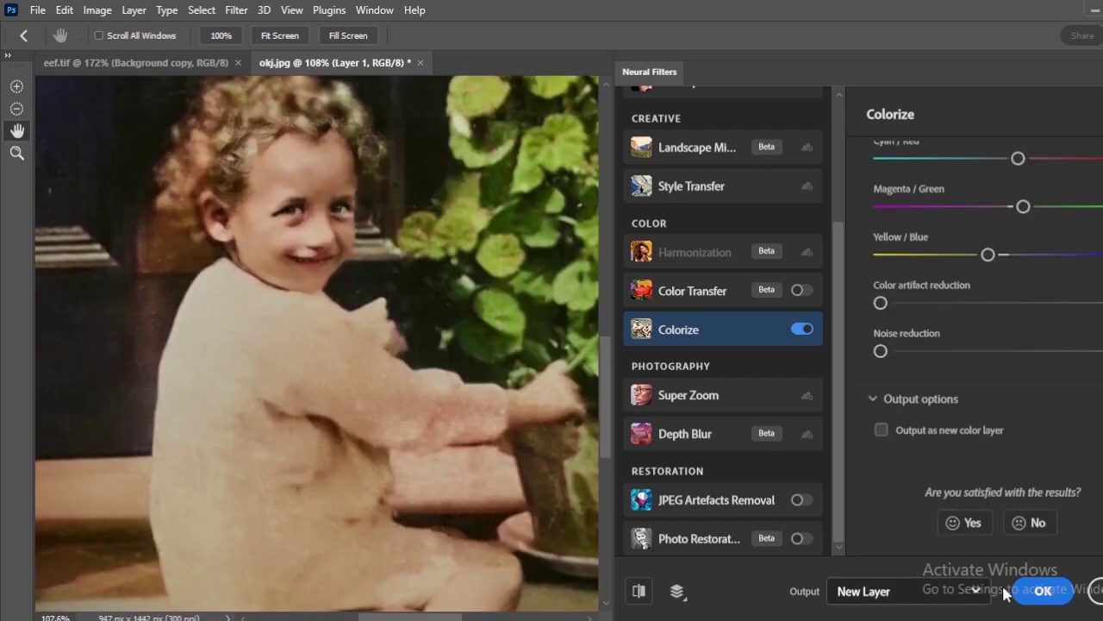
left_click(1030, 591)
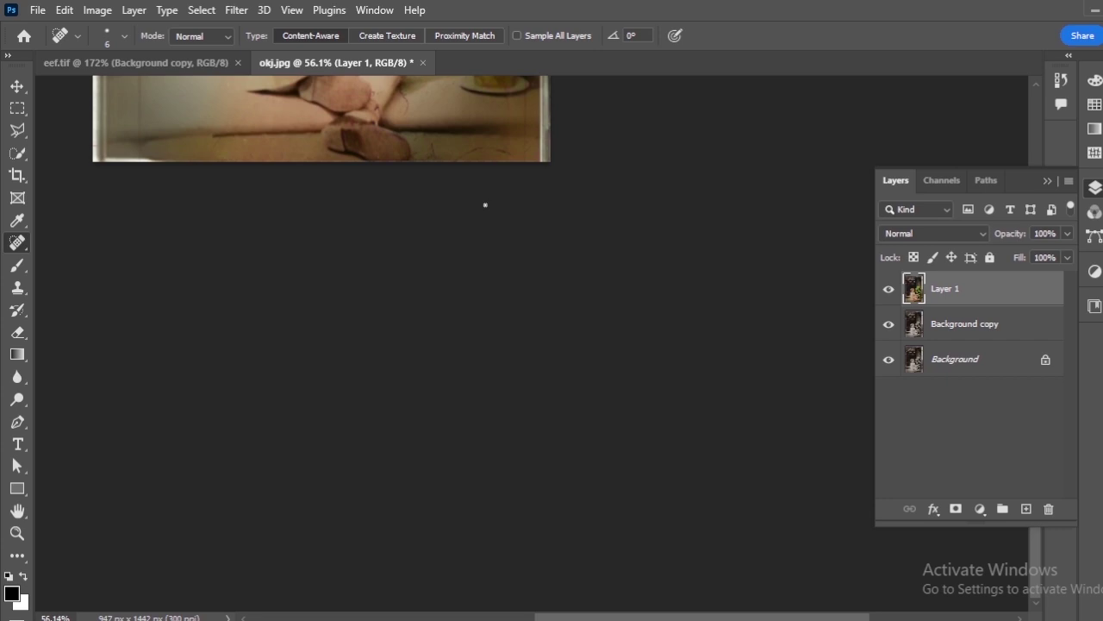
Compare the photo before and after colorizing by toggling the visibility of Layer 1.
left_click_drag(495, 270, 556, 521)
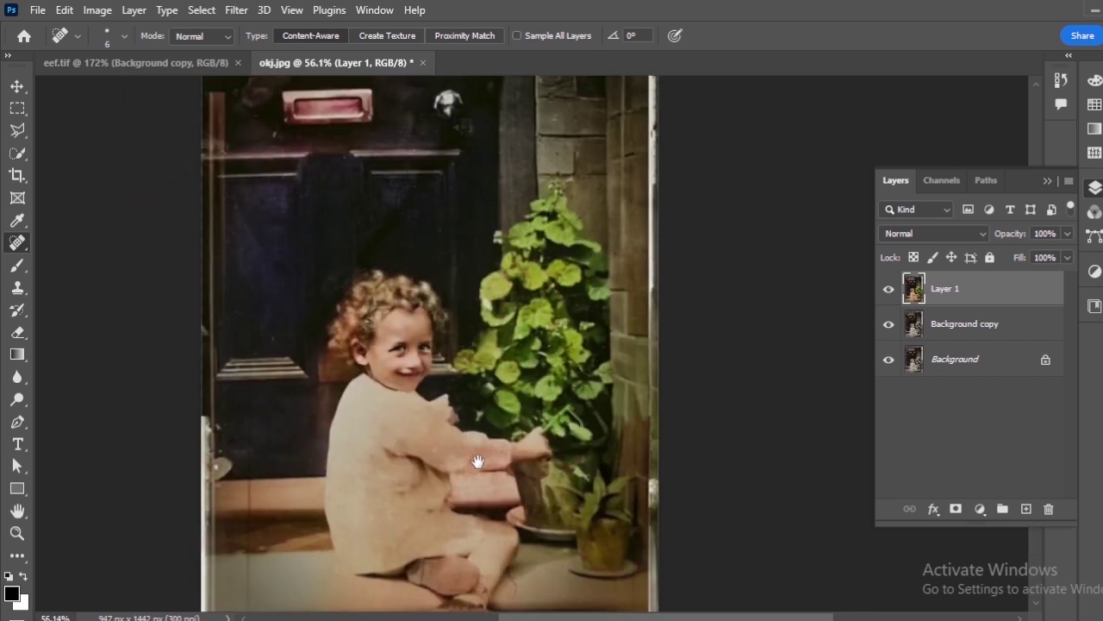
left_click_drag(494, 404, 529, 324)
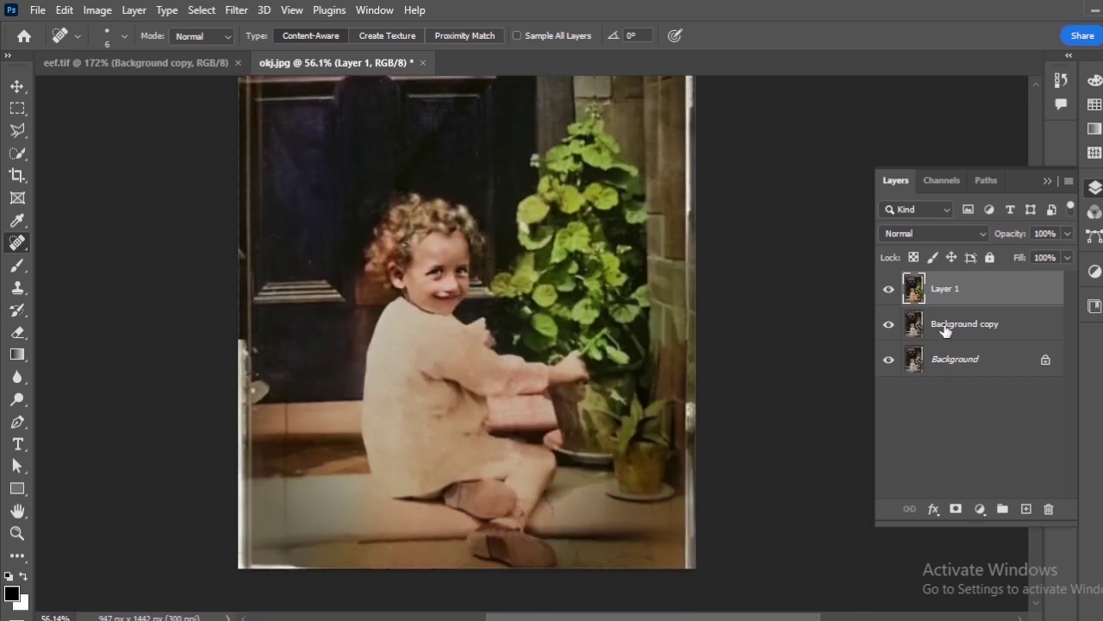
left_click(889, 289)
left_click(889, 289)
left_click(889, 289)
left_click(888, 290)
Heal the curved dark scratch on the stone step beside the child's bent leg.
scroll(478, 285, "up", 7)
left_click_drag(503, 468, 496, 172)
left_click_drag(536, 334, 509, 257)
left_click_drag(458, 347, 447, 202)
left_click_drag(436, 373, 446, 215)
left_click_drag(487, 359, 497, 267)
left_click_drag(667, 356, 503, 360)
scroll(579, 357, "up", 4)
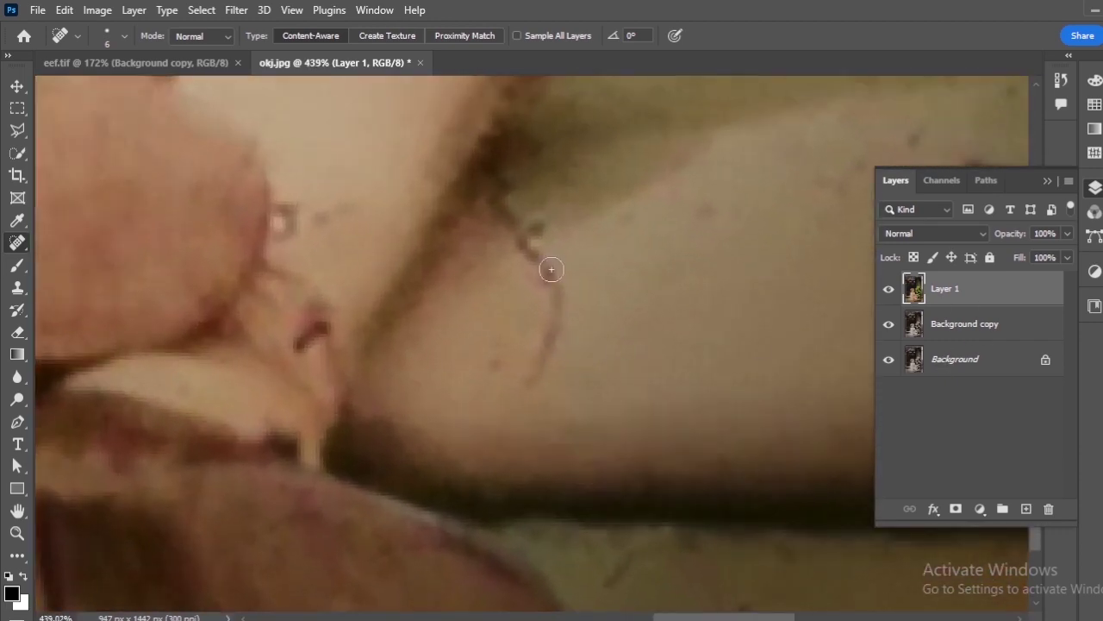
left_click_drag(322, 216, 225, 295)
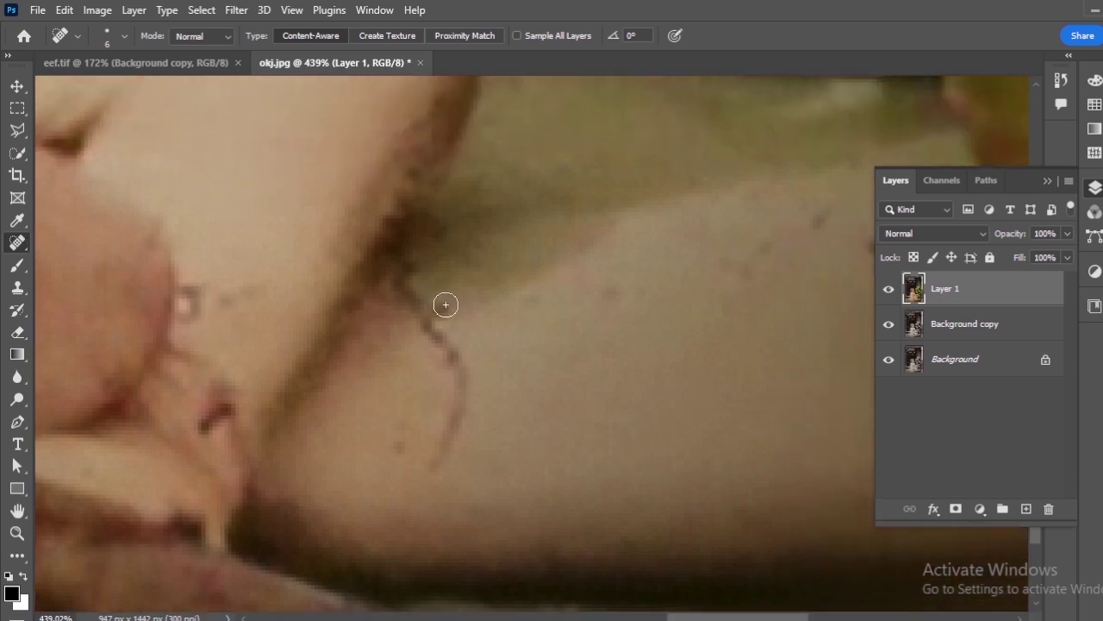
mouse_move(439, 298)
left_mouse_down()
mouse_move(428, 316)
mouse_move(456, 357)
mouse_move(444, 466)
left_mouse_up()
scroll(423, 391, "up", 2)
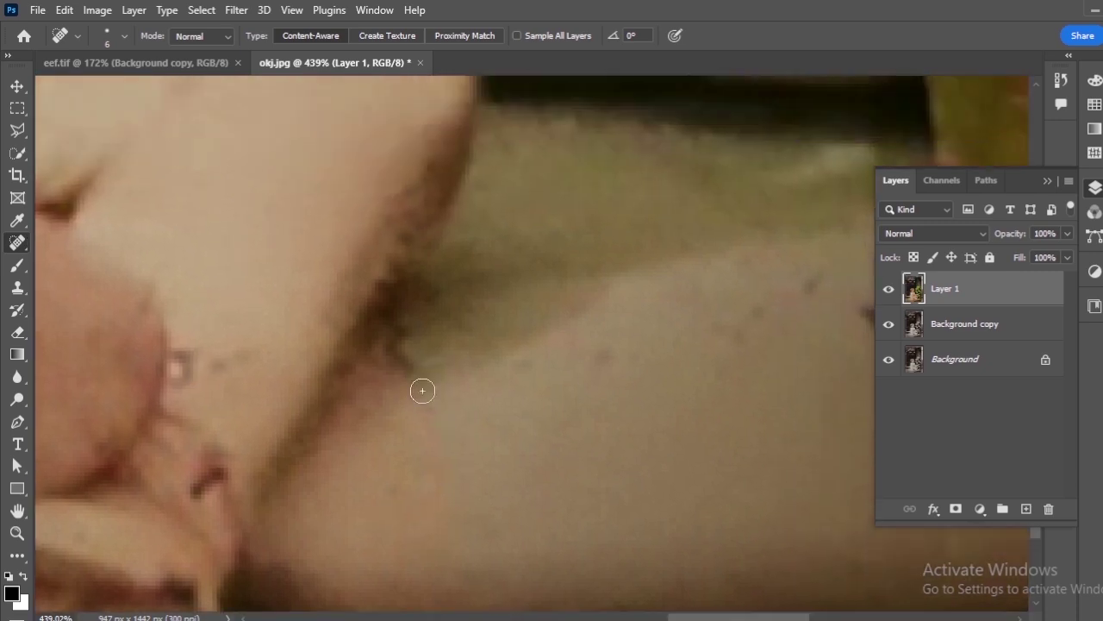
left_click_drag(396, 329, 405, 366)
Heal the dark specks on the step beside the small plant pot and the light mark near the child's ankle.
left_click_drag(728, 355, 494, 451)
left_click_drag(591, 375, 570, 394)
left_click_drag(508, 423, 488, 431)
left_click_drag(643, 361, 559, 419)
left_click(596, 397)
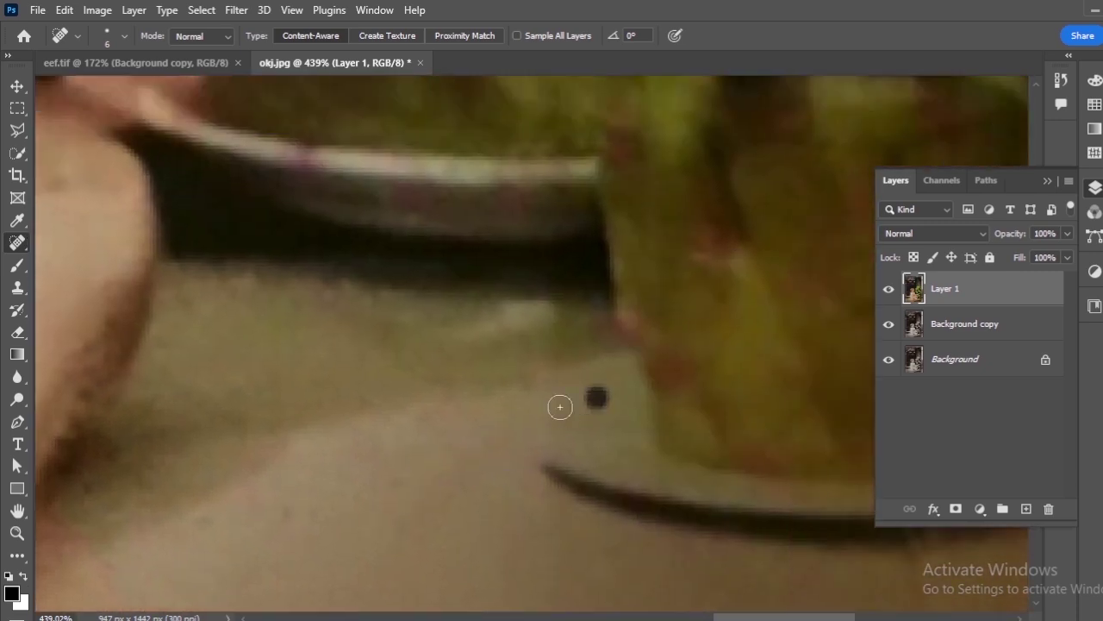
left_click_drag(173, 448, 724, 258)
mouse_move(446, 273)
left_mouse_down()
mouse_move(407, 314)
mouse_move(475, 345)
mouse_move(479, 325)
left_mouse_up()
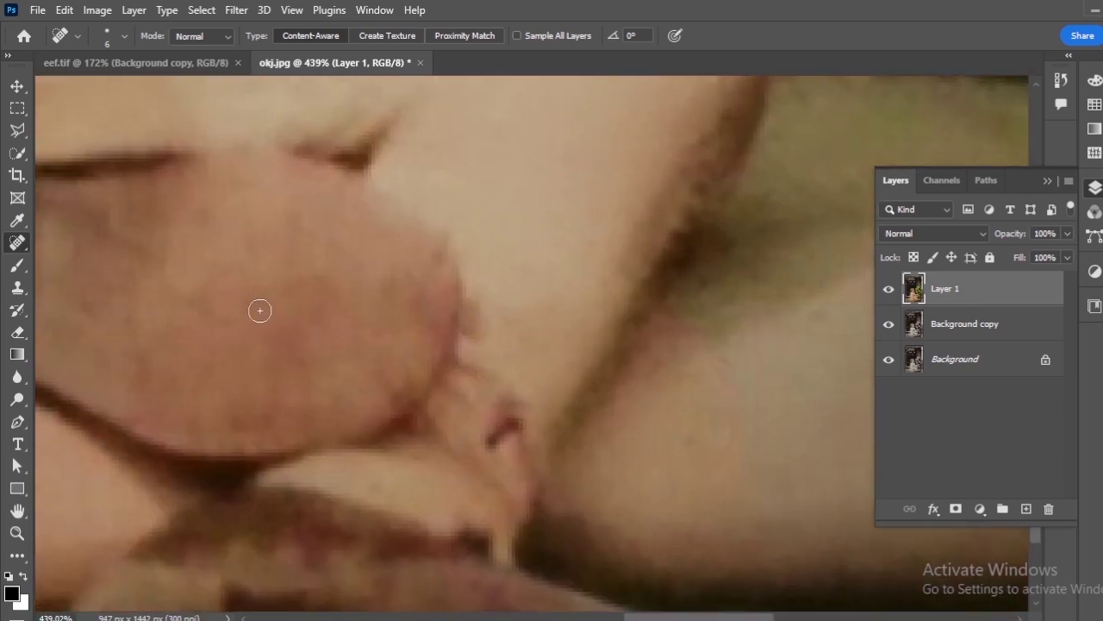
Heal the dark scratches on the ground between the child's shoe and the photo's lower right corner.
scroll(260, 310, "down", 9)
left_click_drag(452, 448, 347, 308)
scroll(622, 369, "up", 5)
left_click_drag(623, 369, 523, 385)
left_click_drag(513, 360, 669, 391)
left_click_drag(813, 314, 745, 391)
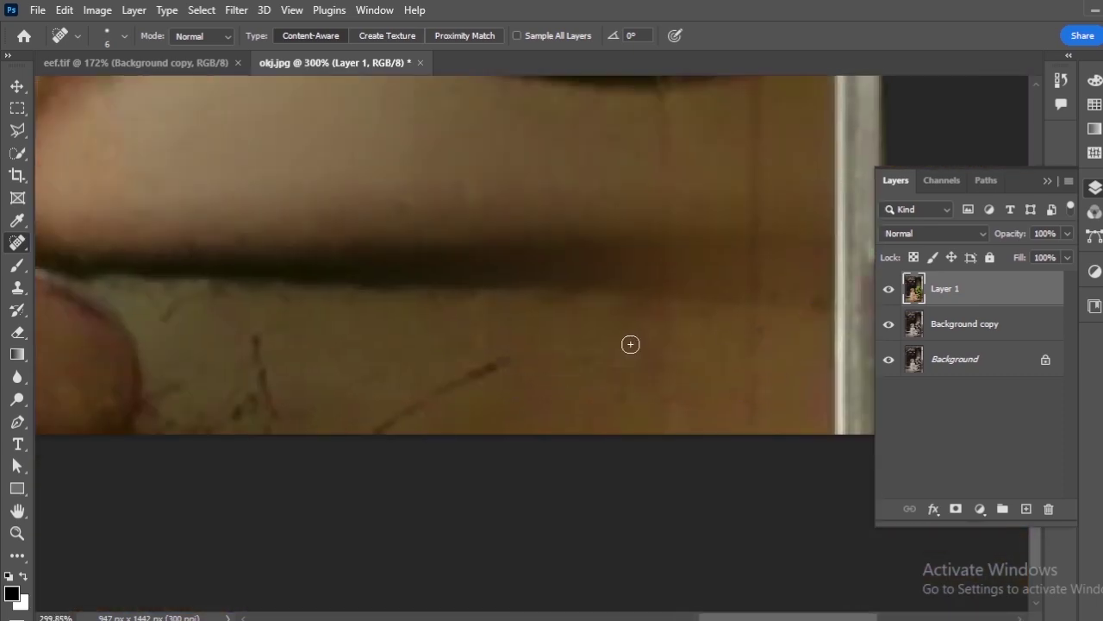
left_click_drag(508, 355, 428, 414)
mouse_move(255, 331)
left_mouse_down()
mouse_move(261, 406)
mouse_move(226, 398)
left_mouse_up()
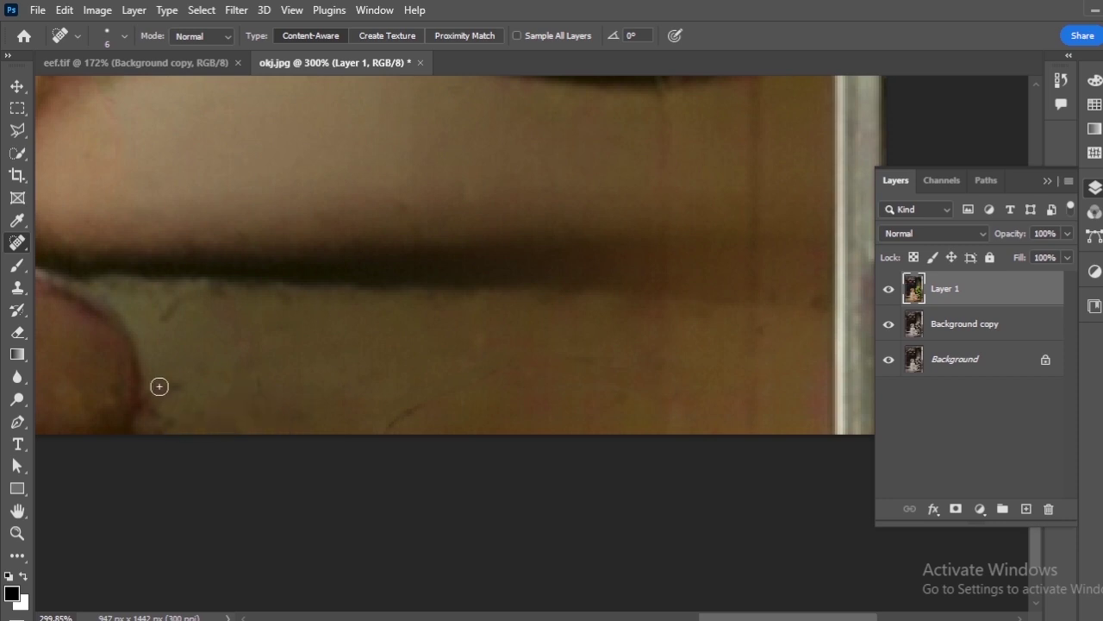
scroll(241, 366, "up", 2)
left_click_drag(258, 443, 228, 469)
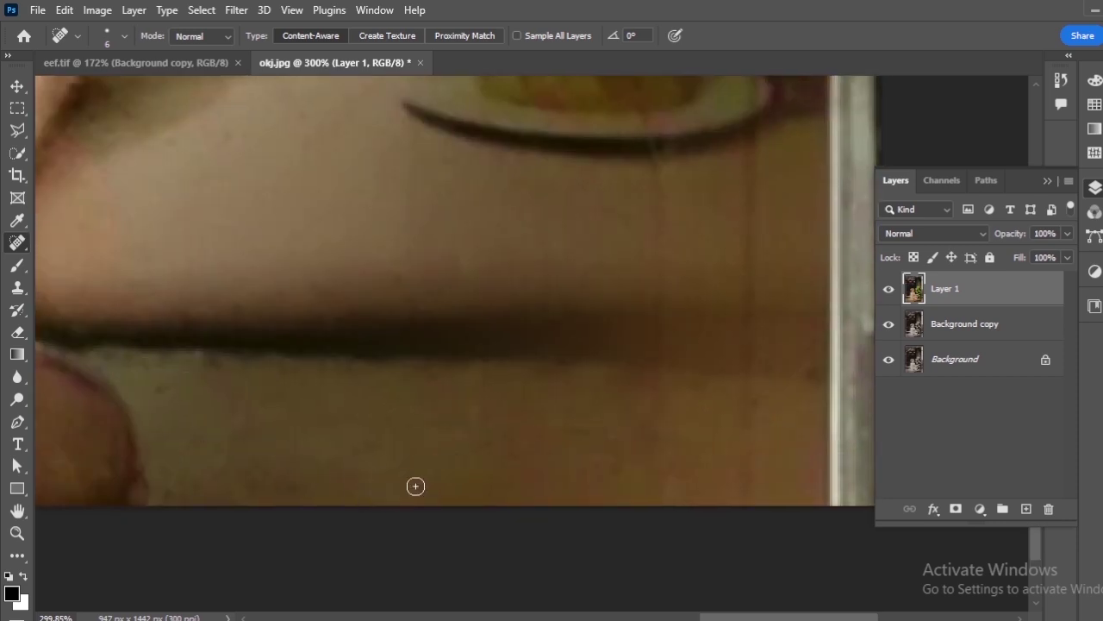
Remove the pale rounded blotch and the light speck from the dark door near the photo's left edge.
scroll(469, 384, "down", 2)
scroll(283, 277, "down", 3)
left_click_drag(185, 303, 719, 401)
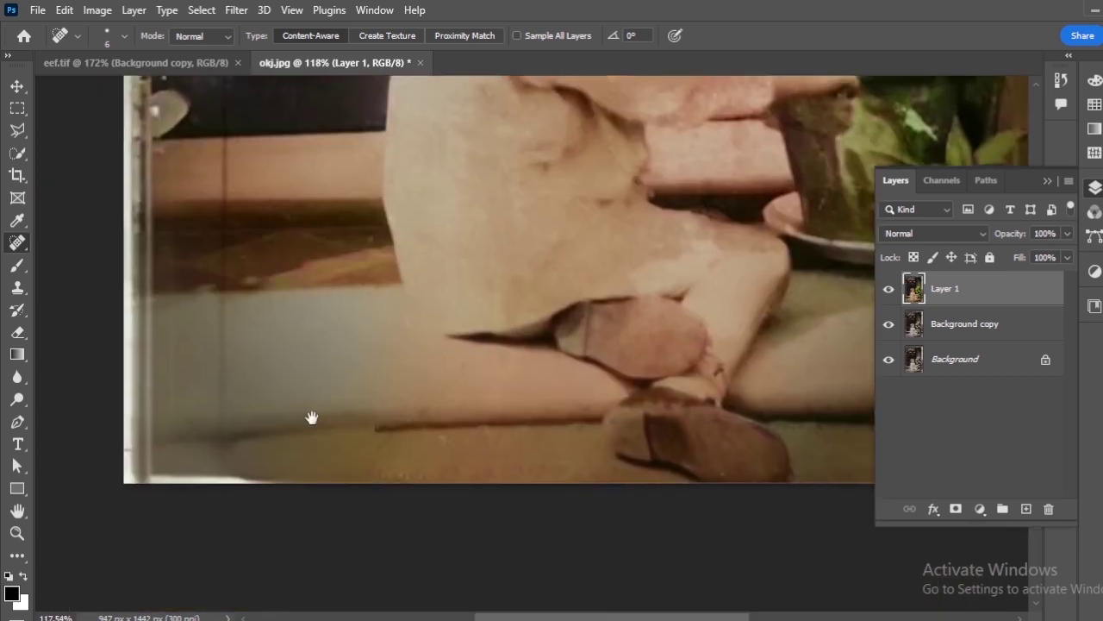
left_click_drag(252, 246, 244, 310)
scroll(152, 145, "up", 5)
left_click_drag(164, 297, 147, 320)
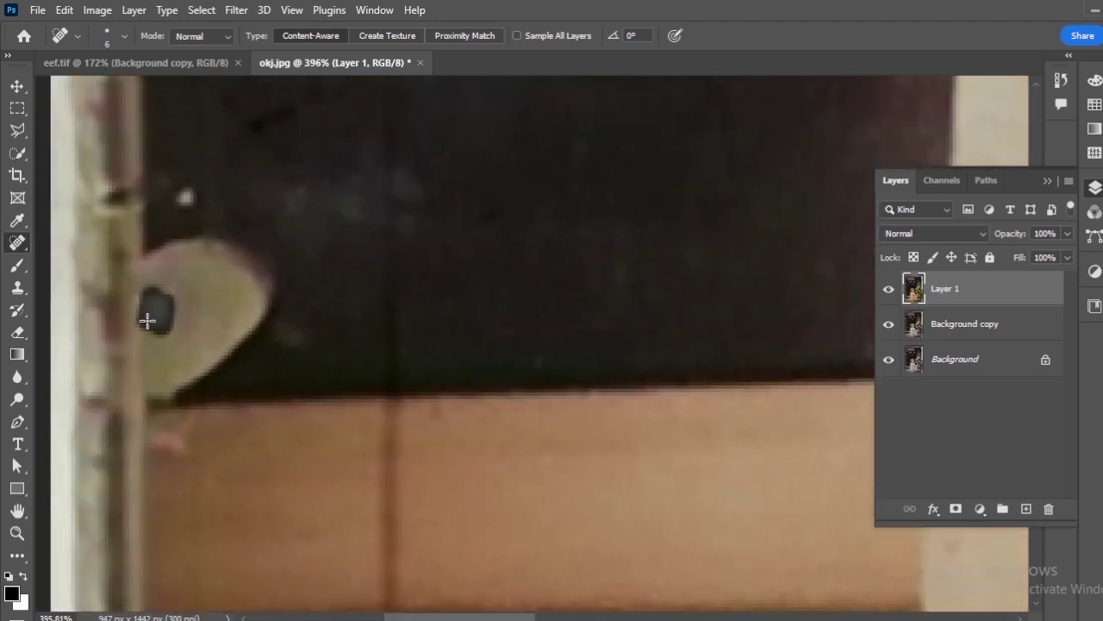
mouse_move(189, 238)
left_mouse_down()
mouse_move(215, 396)
mouse_move(210, 351)
left_mouse_up()
left_click_drag(214, 312, 207, 419)
left_click_drag(179, 258, 231, 273)
mouse_move(272, 360)
left_mouse_down()
mouse_move(251, 354)
mouse_move(237, 418)
left_mouse_up()
left_click_drag(246, 147, 207, 383)
left_click_drag(199, 232, 204, 392)
Examine the child's eyes, nose and mouth up close for remaining blemishes.
left_click_drag(487, 394, 259, 371)
scroll(367, 337, "down", 5)
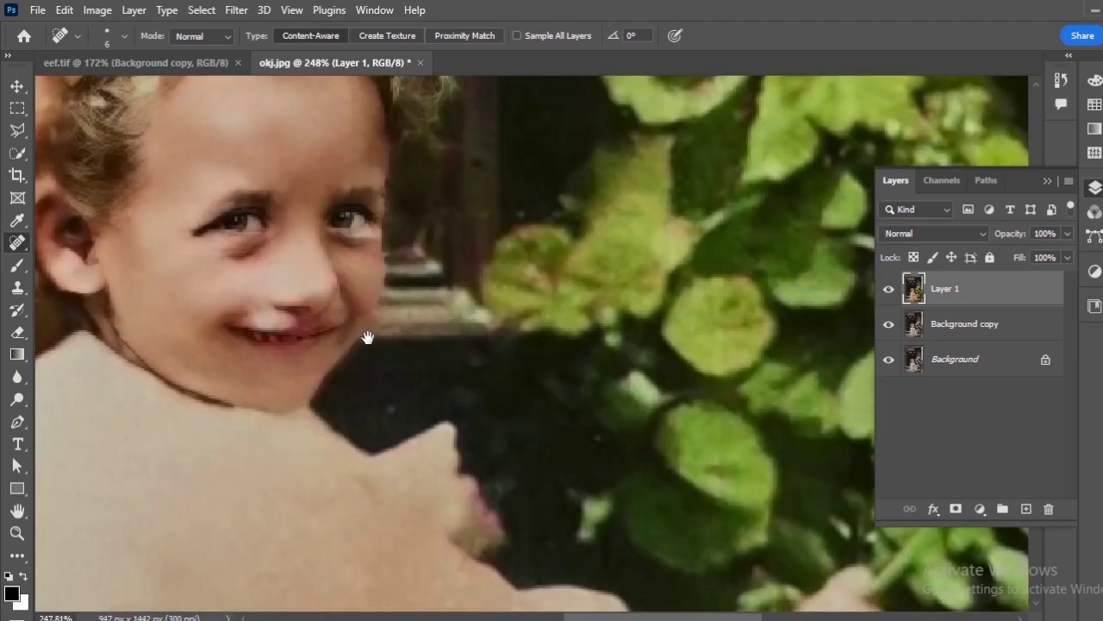
scroll(367, 337, "up", 4)
left_click_drag(174, 285, 159, 362)
scroll(349, 418, "up", 2)
left_click_drag(356, 425, 384, 420)
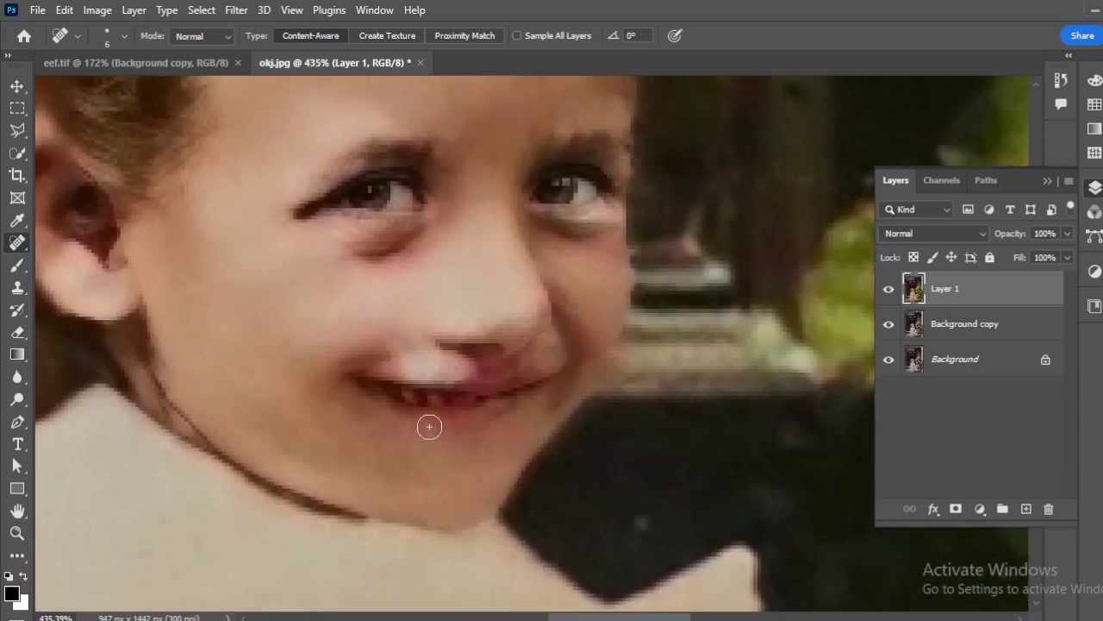
left_click_drag(449, 250, 423, 232)
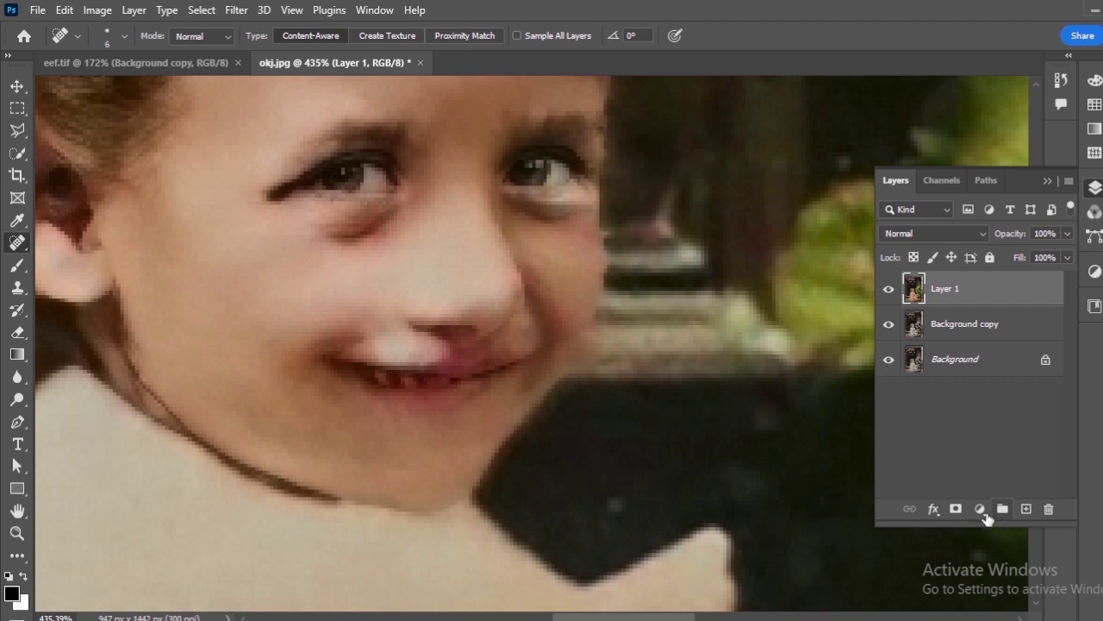
Add a Curves adjustment layer, raising the black point's output to 6 and a midtone point at input 123 to output 135.
left_click(981, 509)
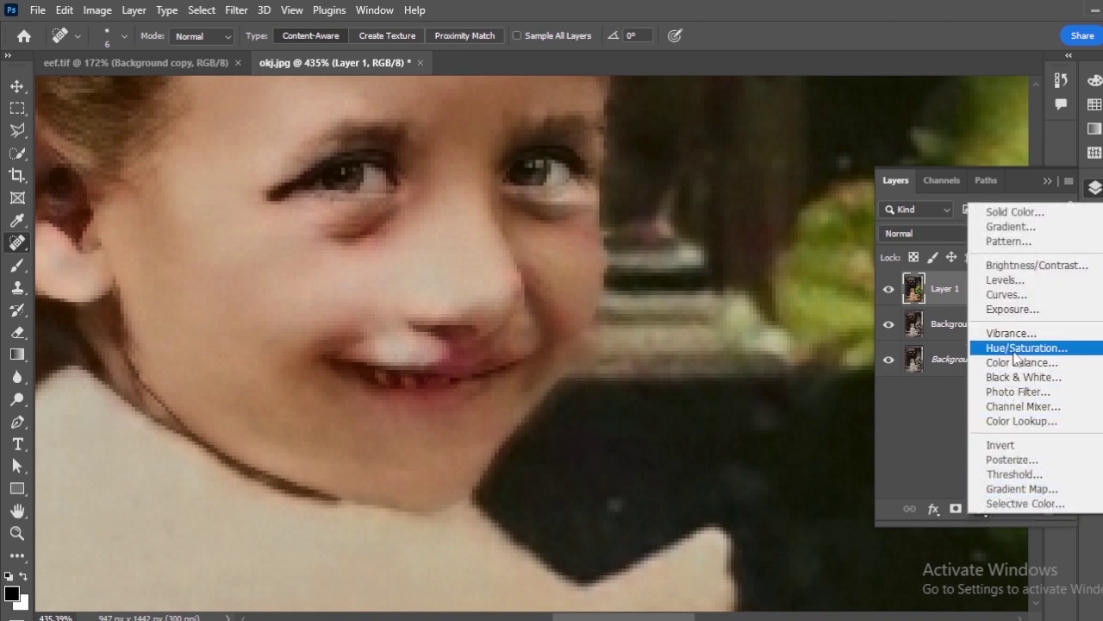
left_click(1005, 294)
left_click_drag(409, 387, 348, 338)
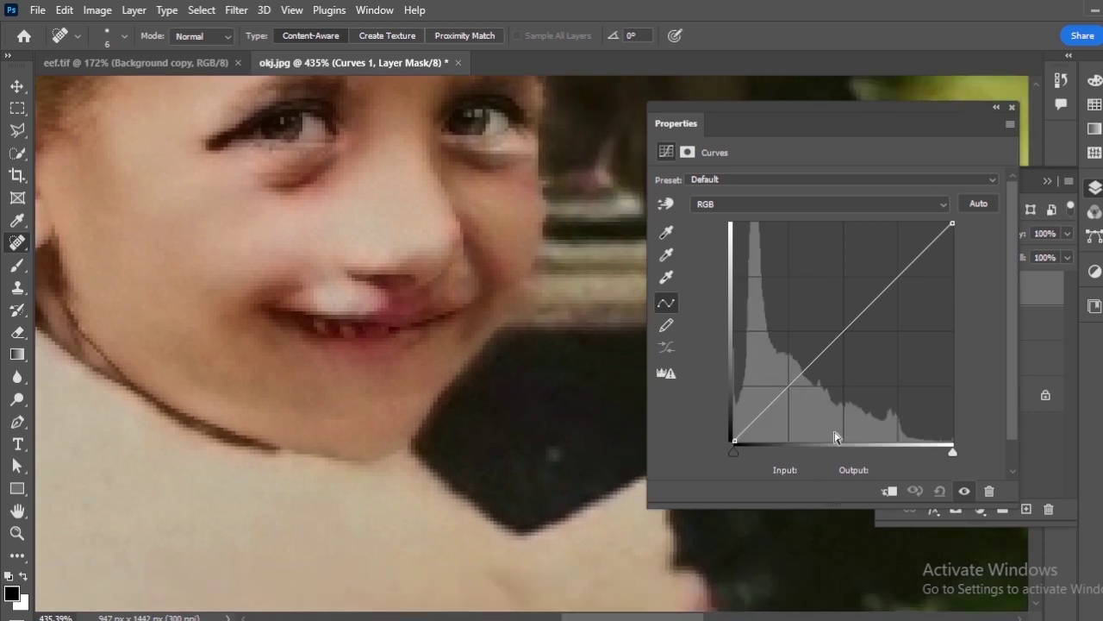
left_click_drag(733, 439, 723, 434)
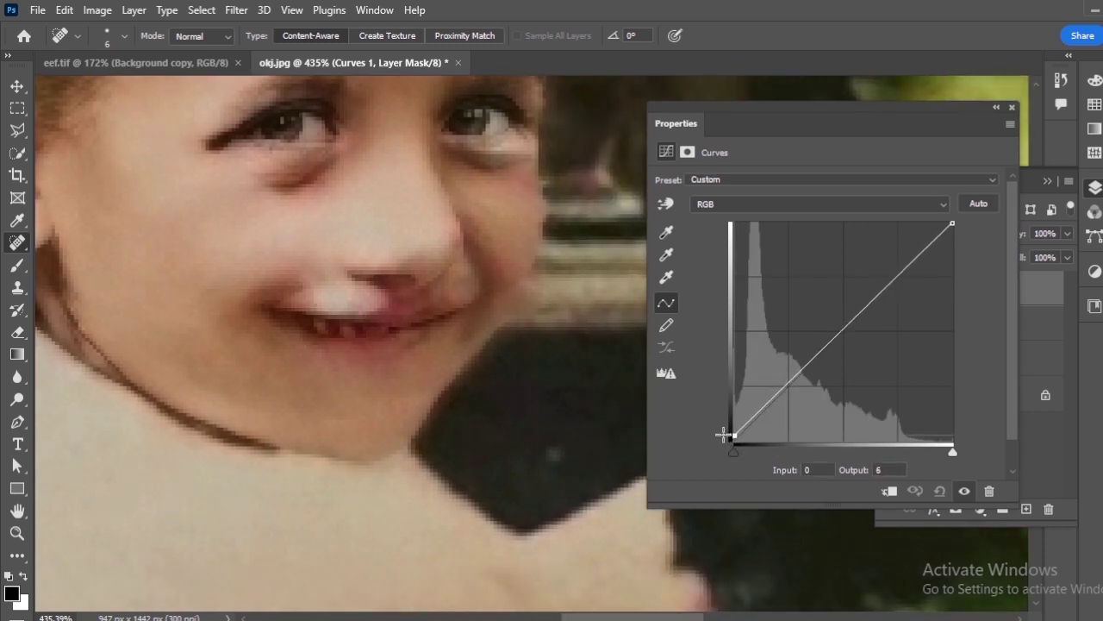
left_click_drag(484, 369, 552, 450)
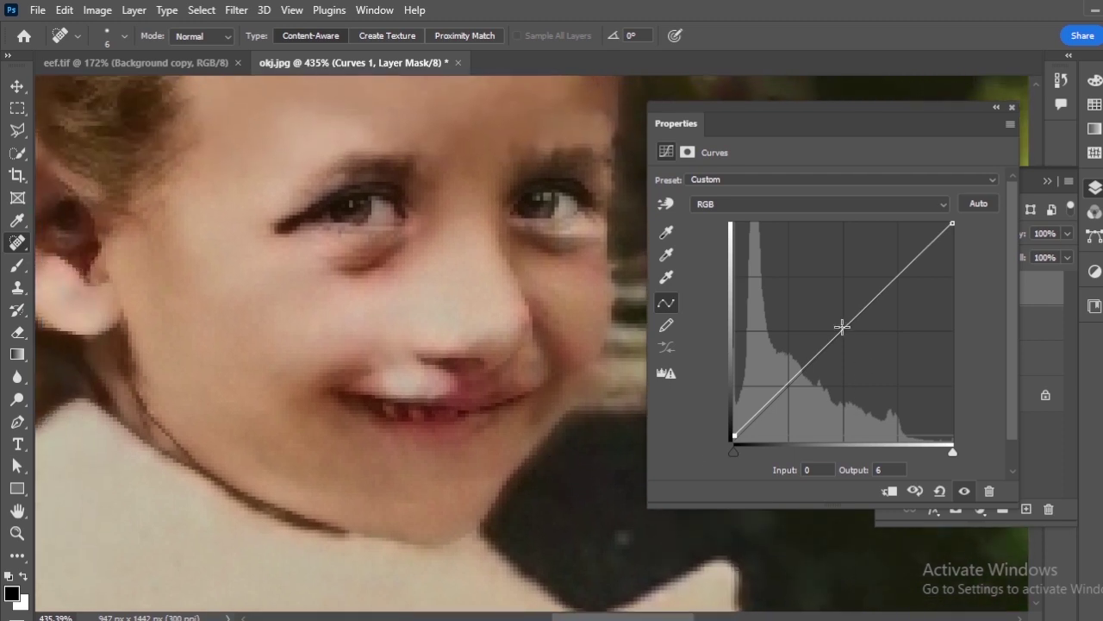
left_click_drag(842, 326, 840, 325)
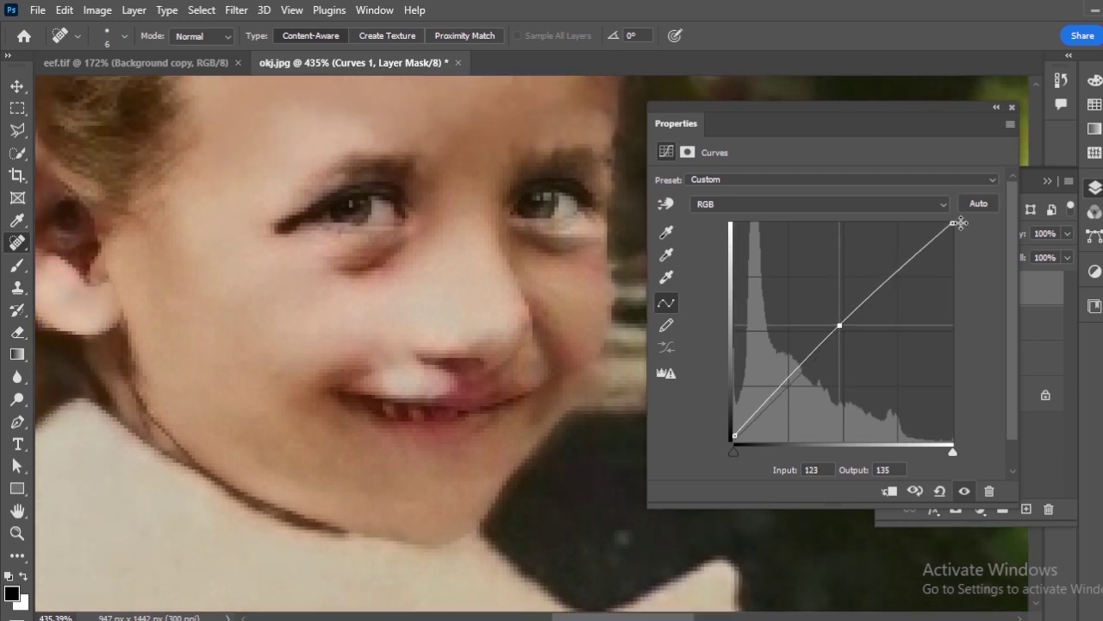
Shape the RGB curve: lower the white output to 250, set black at 14→6, midtone at 125→136 and highlight at 187→207.
left_click_drag(951, 223, 951, 227)
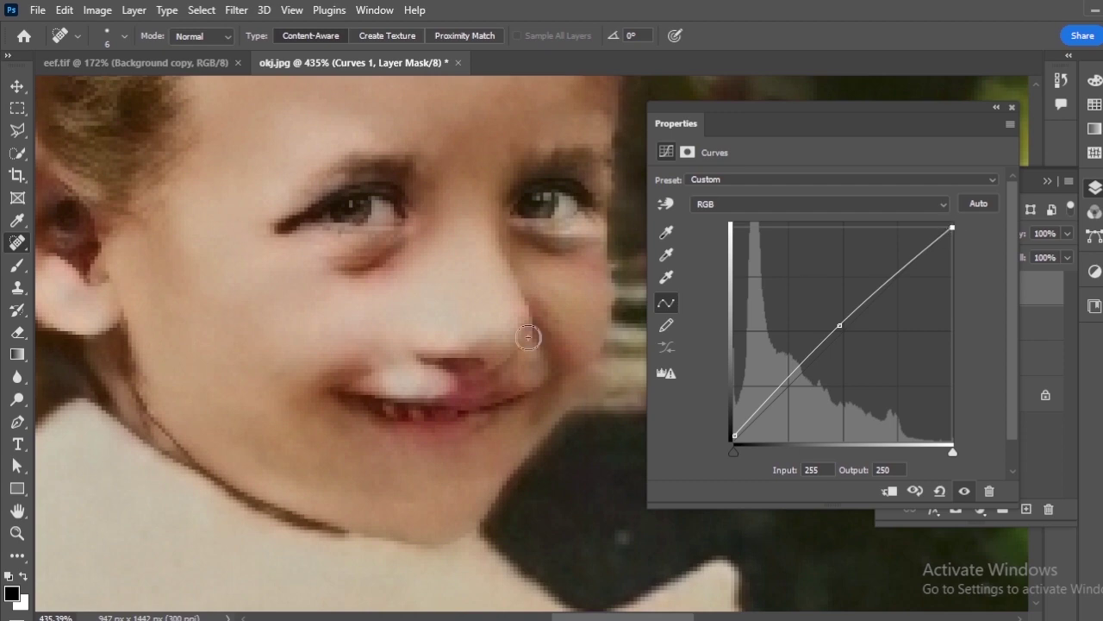
scroll(528, 337, "down", 6)
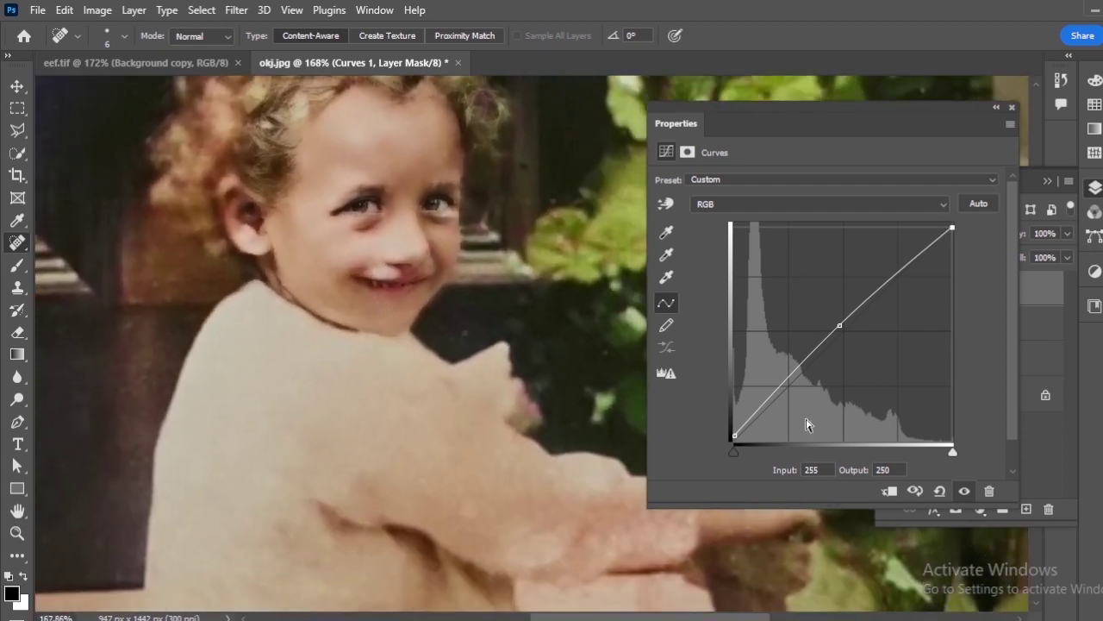
left_click_drag(734, 449, 750, 457)
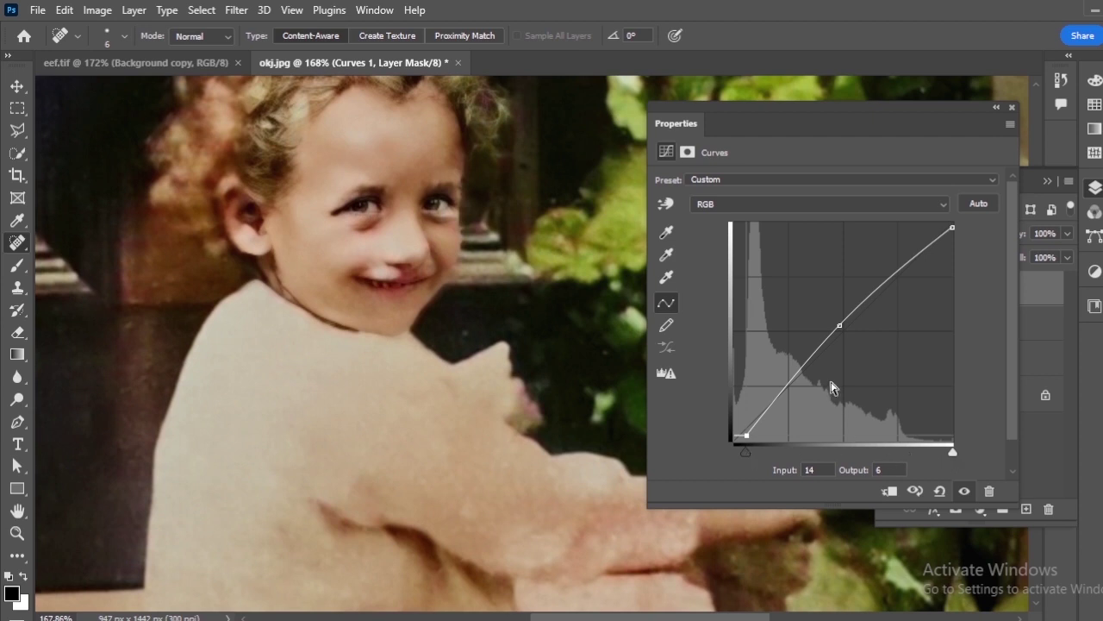
left_click_drag(839, 326, 841, 325)
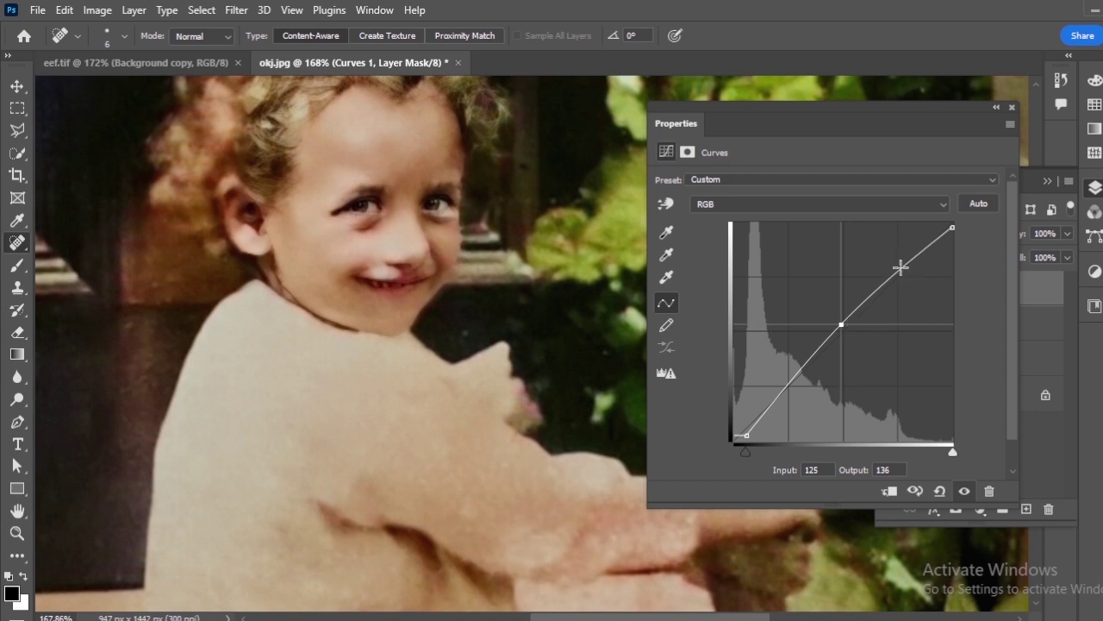
left_click_drag(900, 268, 894, 264)
scroll(414, 324, "down", 11)
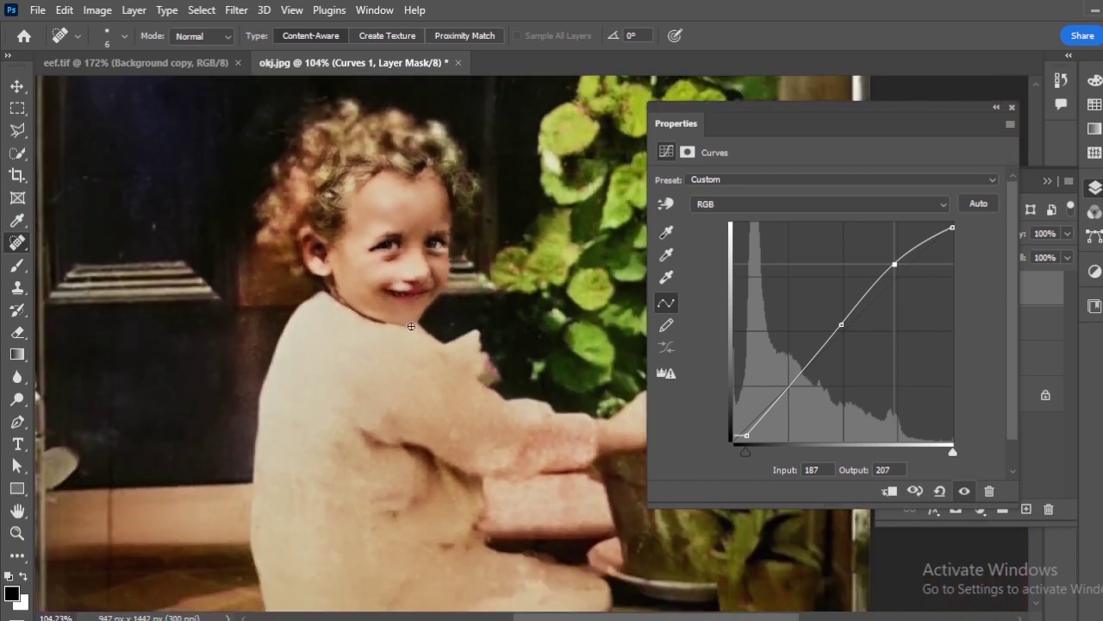
left_click_drag(438, 335, 405, 341)
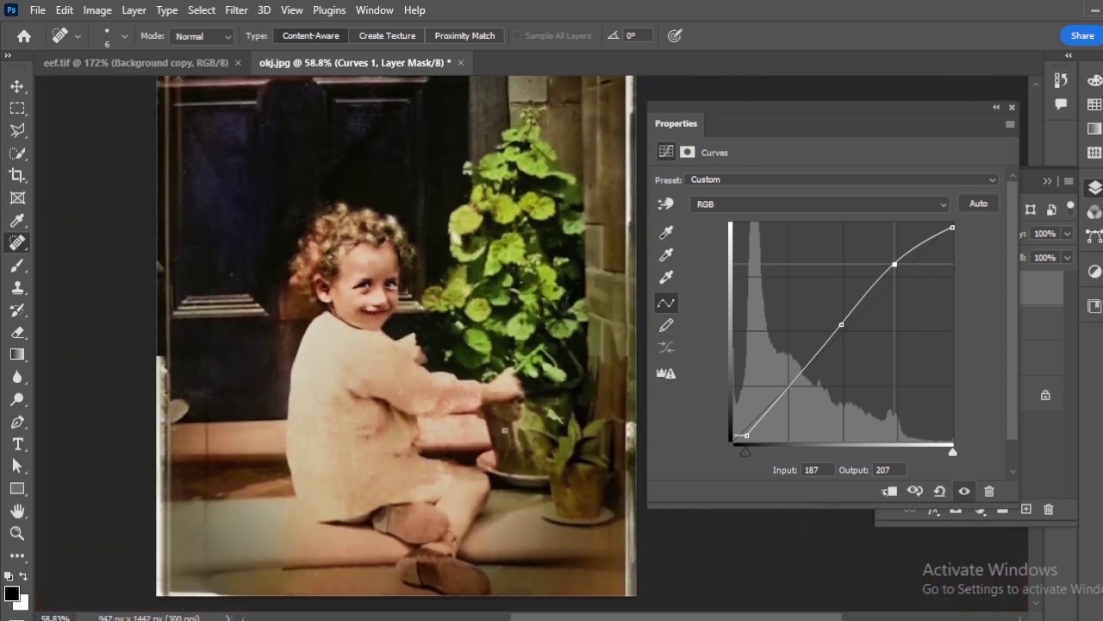
left_click(1012, 107)
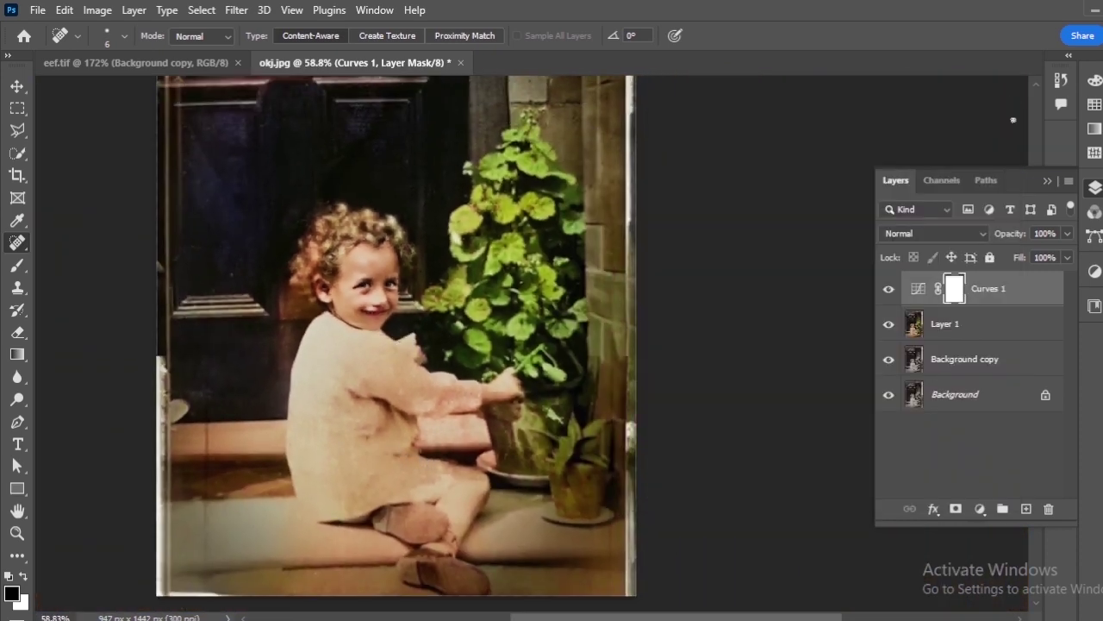
Set up the Dodge tool on Layer 1 with the Shadows range and 18% exposure.
scroll(578, 376, "down", 8)
scroll(383, 329, "up", 15)
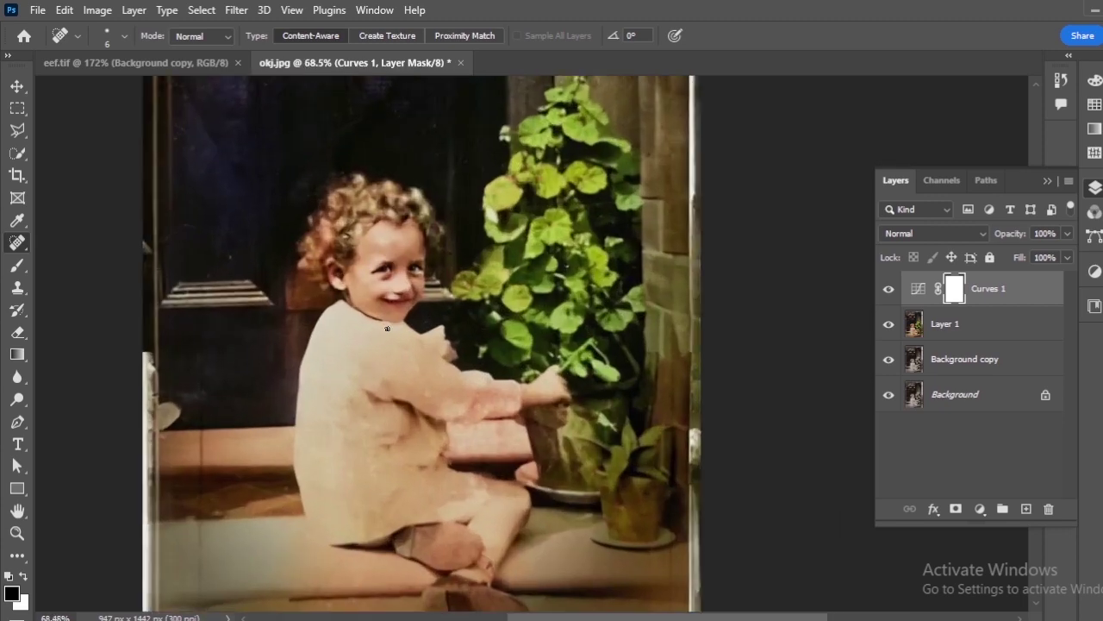
scroll(383, 329, "up", 4)
left_click_drag(466, 342, 437, 143)
left_click_drag(360, 394, 376, 524)
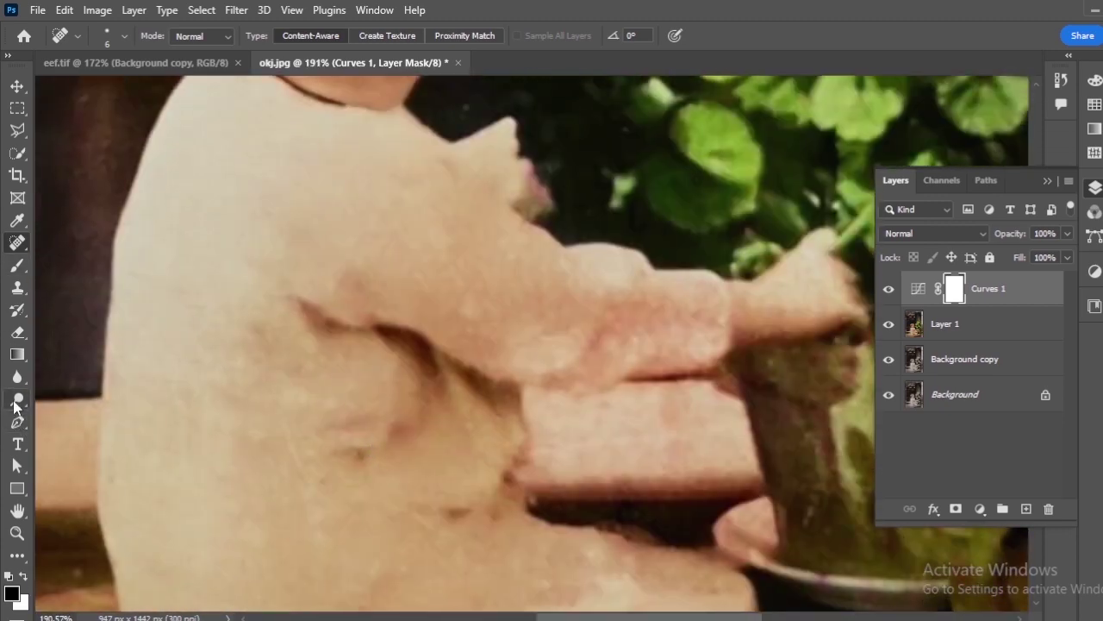
left_click(18, 399)
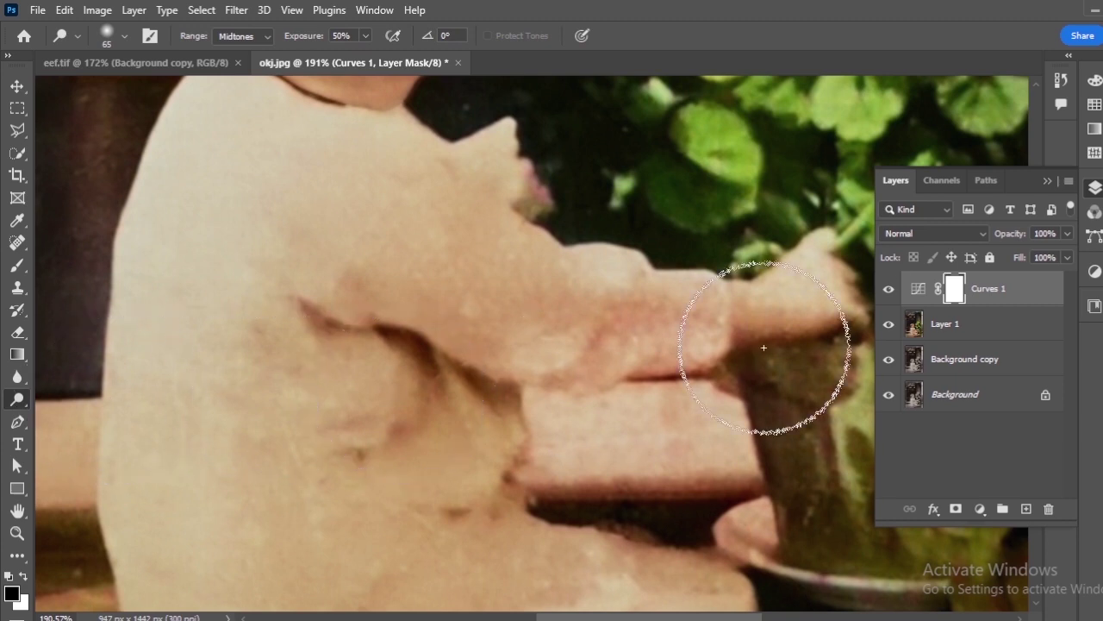
left_click(962, 333)
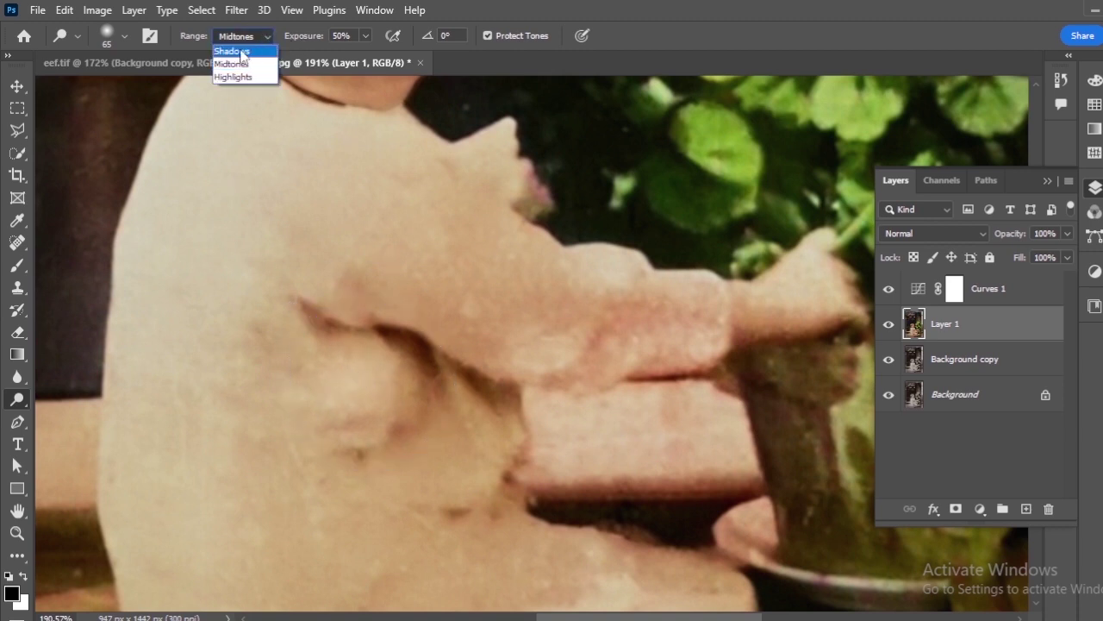
left_click(245, 52)
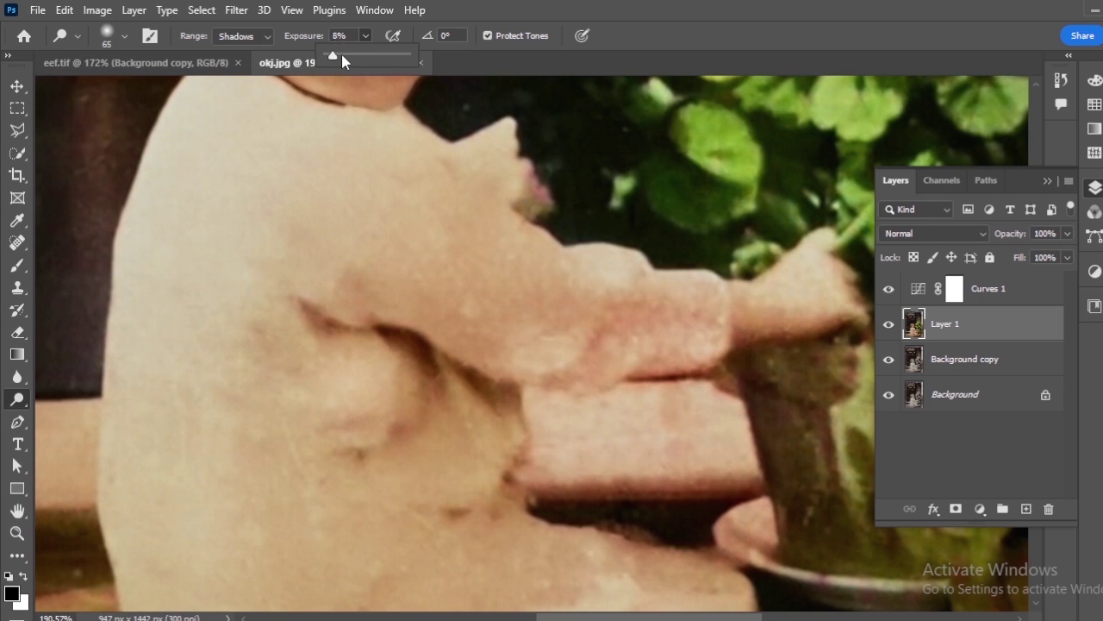
Examine the child's clothing, arms, legs and shoes and the nearby flowerpots up close for uneven shadows.
mouse_move(446, 388)
left_mouse_down()
mouse_move(486, 409)
mouse_move(412, 337)
left_mouse_up()
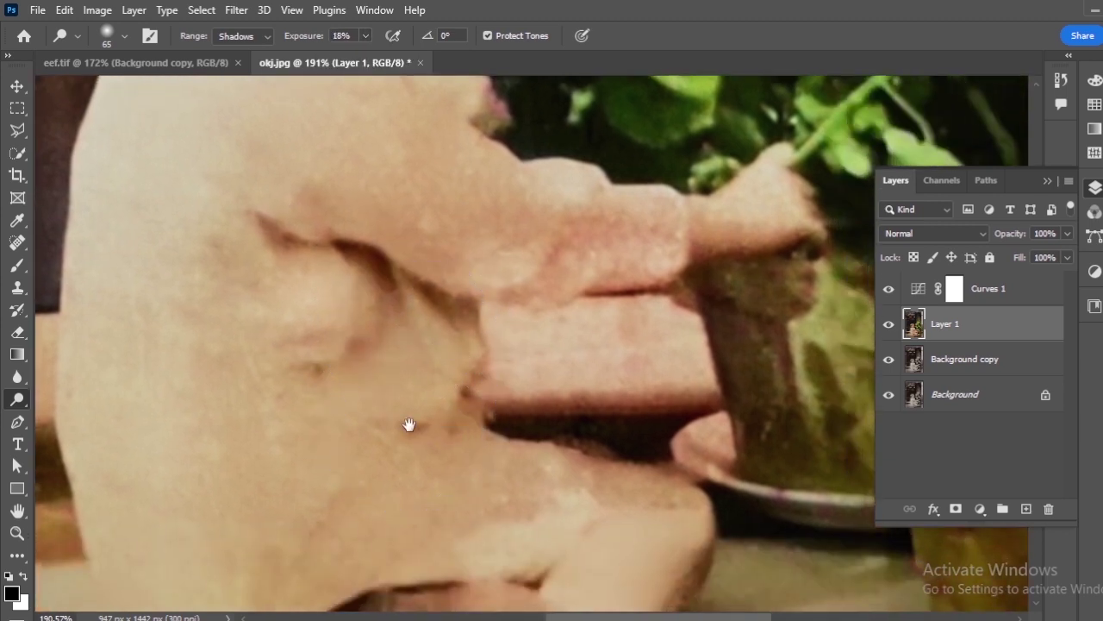
left_click_drag(406, 426, 326, 358)
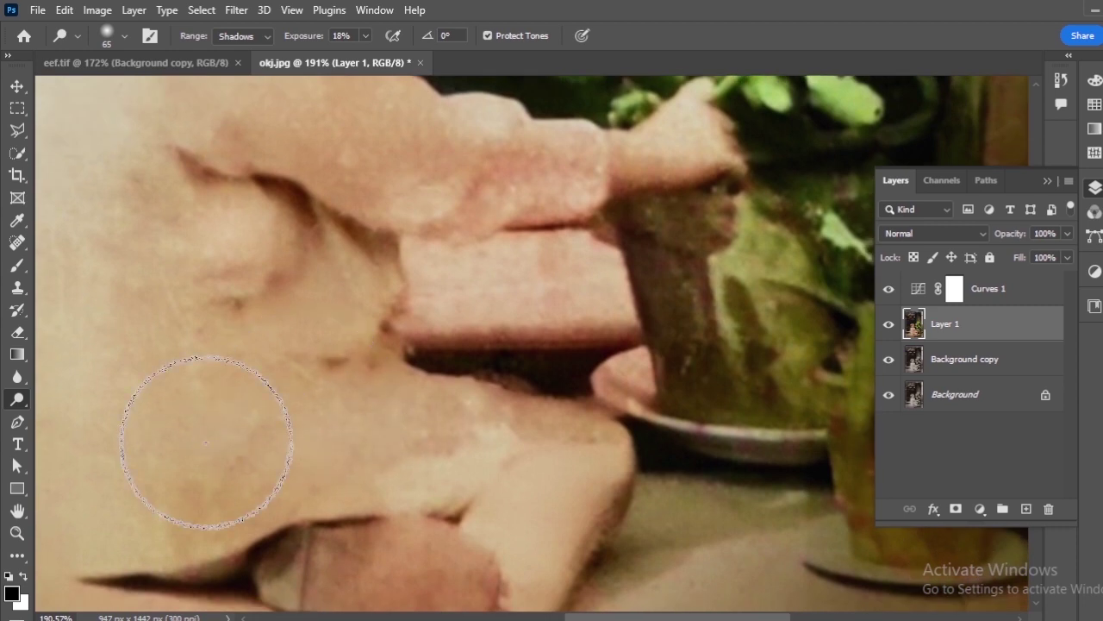
left_click_drag(212, 443, 313, 429)
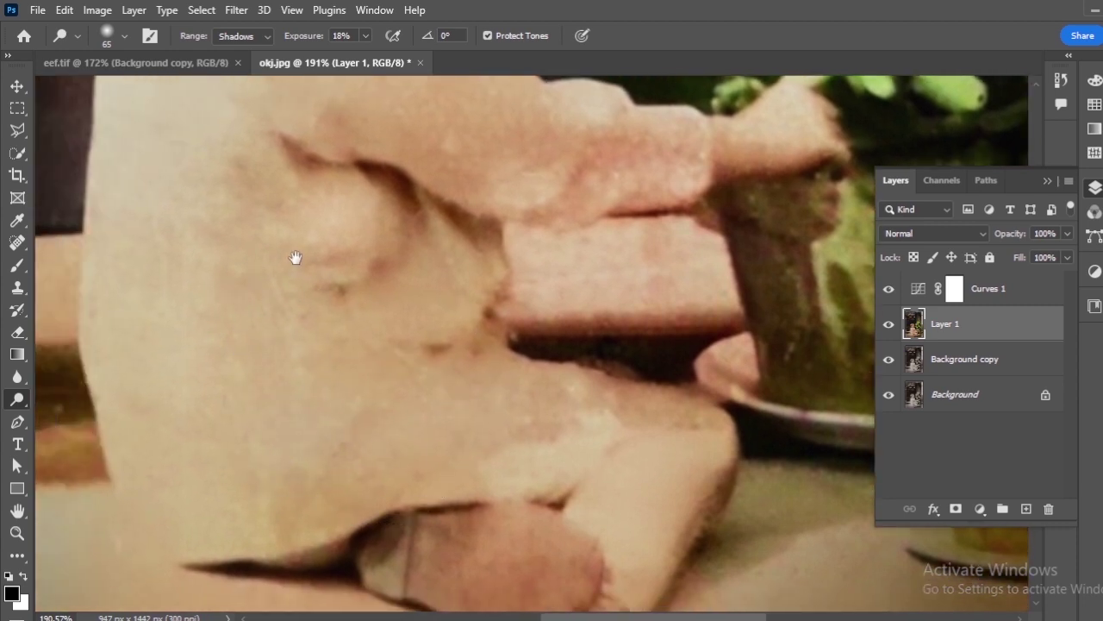
left_click_drag(296, 258, 295, 374)
mouse_move(346, 255)
left_mouse_down()
mouse_move(303, 318)
mouse_move(242, 355)
left_mouse_up()
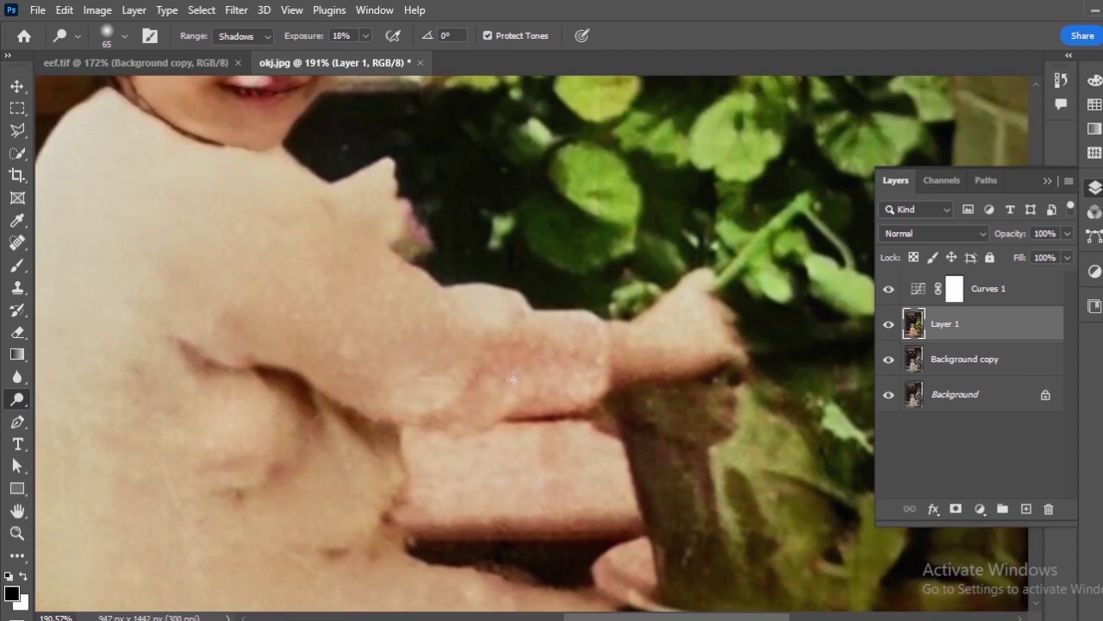
left_click_drag(512, 376, 511, 290)
left_click_drag(343, 368, 333, 295)
mouse_move(358, 389)
left_mouse_down()
mouse_move(239, 282)
mouse_move(444, 376)
left_mouse_up()
left_click_drag(356, 179, 357, 283)
left_click_drag(249, 255, 248, 179)
left_click_drag(263, 462, 206, 349)
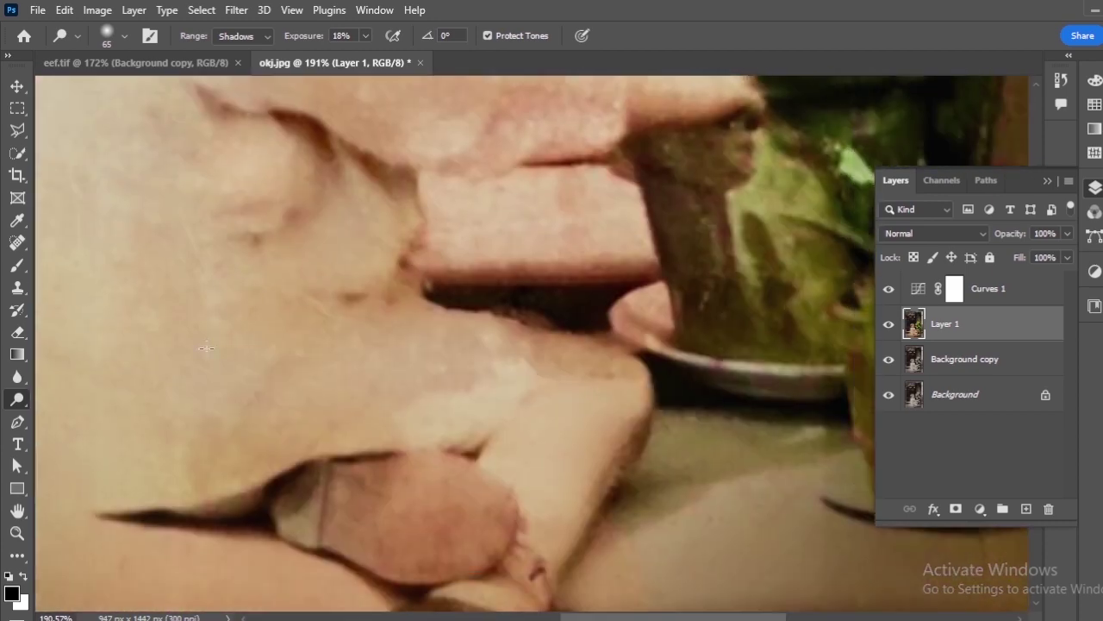
left_click_drag(200, 400, 238, 296)
left_click_drag(248, 345, 280, 227)
left_click_drag(68, 379, 180, 370)
left_click_drag(333, 343, 172, 387)
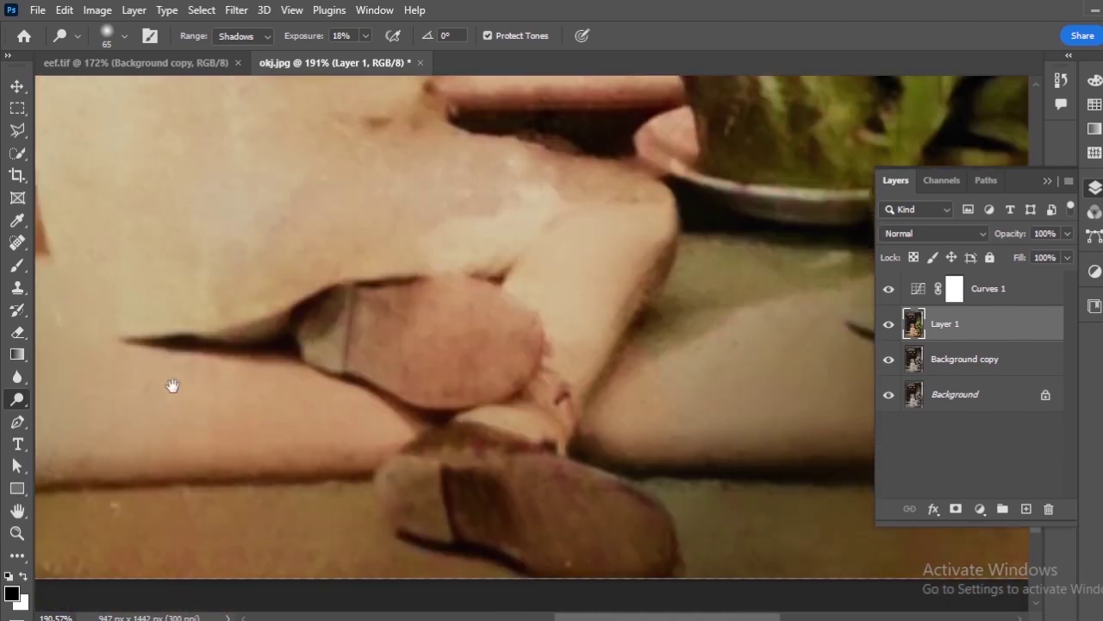
left_click_drag(456, 395, 170, 387)
left_click_drag(333, 334, 284, 413)
left_click_drag(229, 251, 331, 402)
left_click_drag(344, 345, 342, 414)
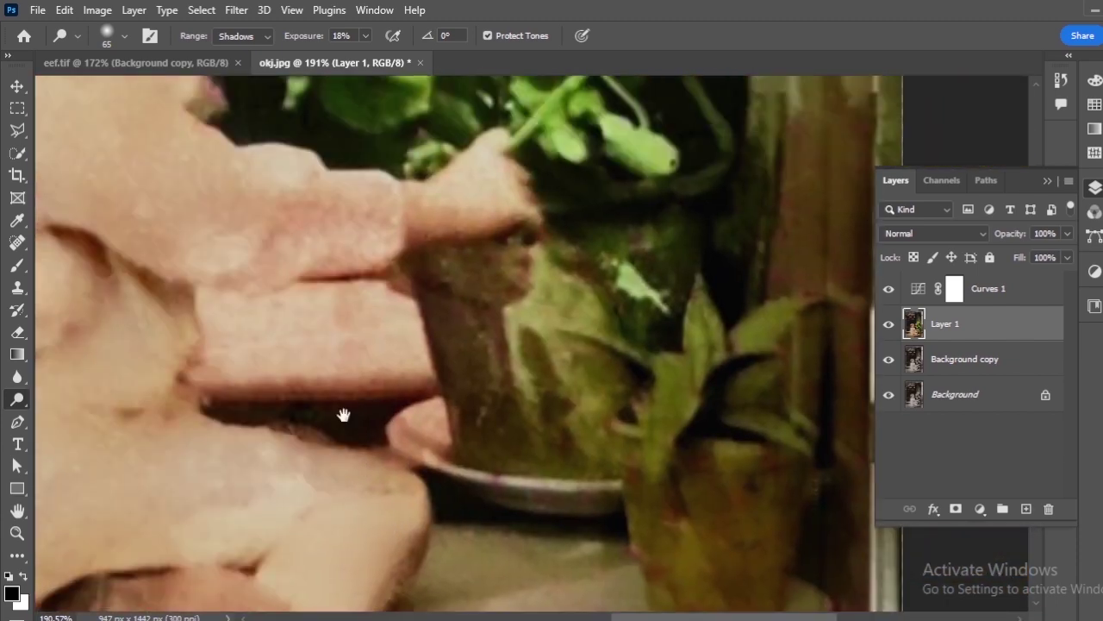
left_click_drag(208, 183, 408, 281)
left_click_drag(294, 386, 264, 254)
left_click_drag(274, 488, 362, 401)
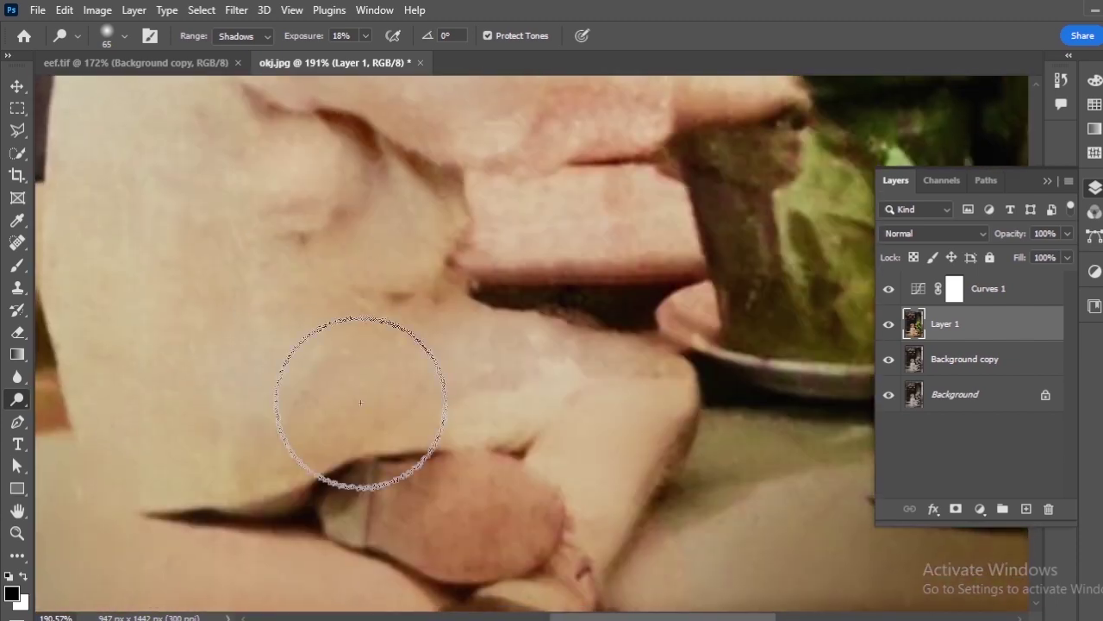
Compare the whole photo with and without the colorized Layer 1 and the Curves 1 adjustment.
scroll(307, 262, "down", 5)
left_click_drag(307, 262, 312, 459)
left_click(889, 324)
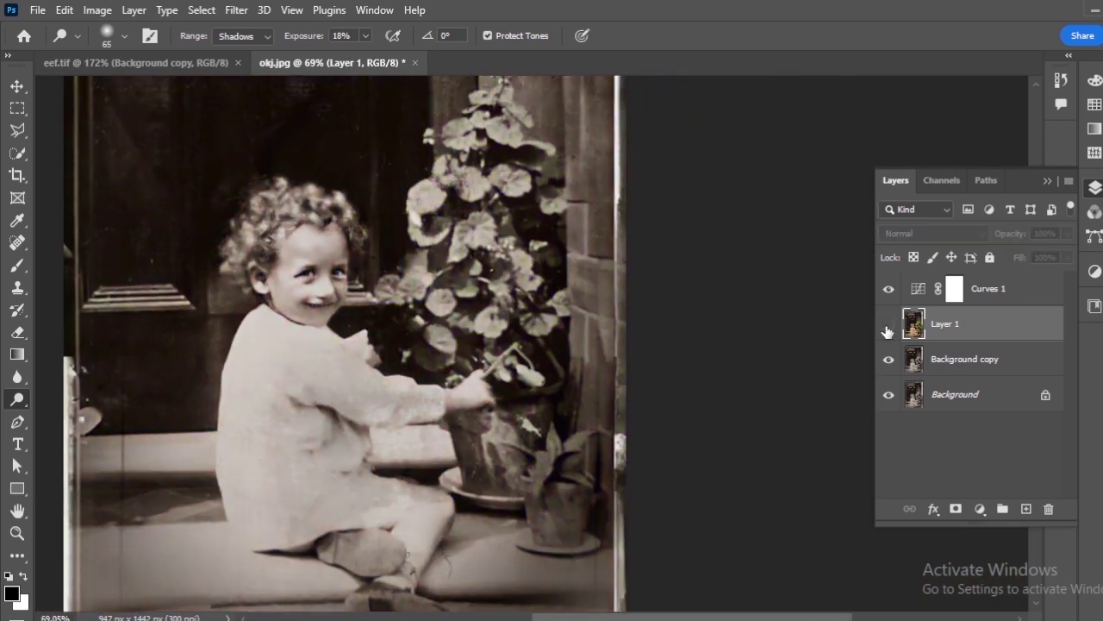
left_click(888, 325)
left_click(888, 292)
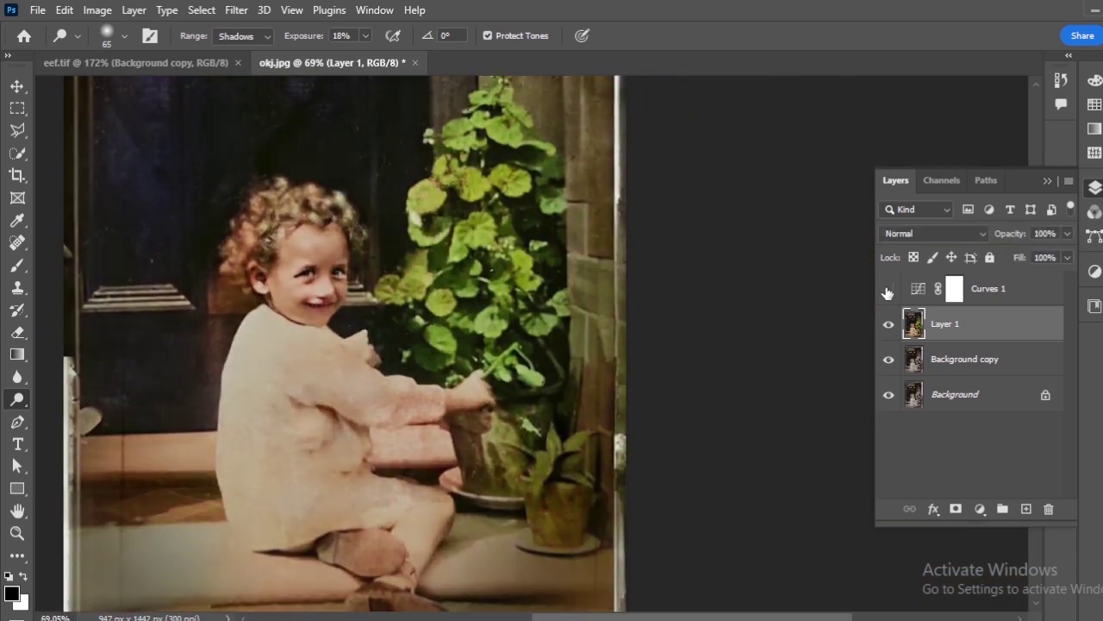
left_click(888, 292)
Merge the Curves 1 adjustment and Layer 1 into a single layer.
left_click(990, 293)
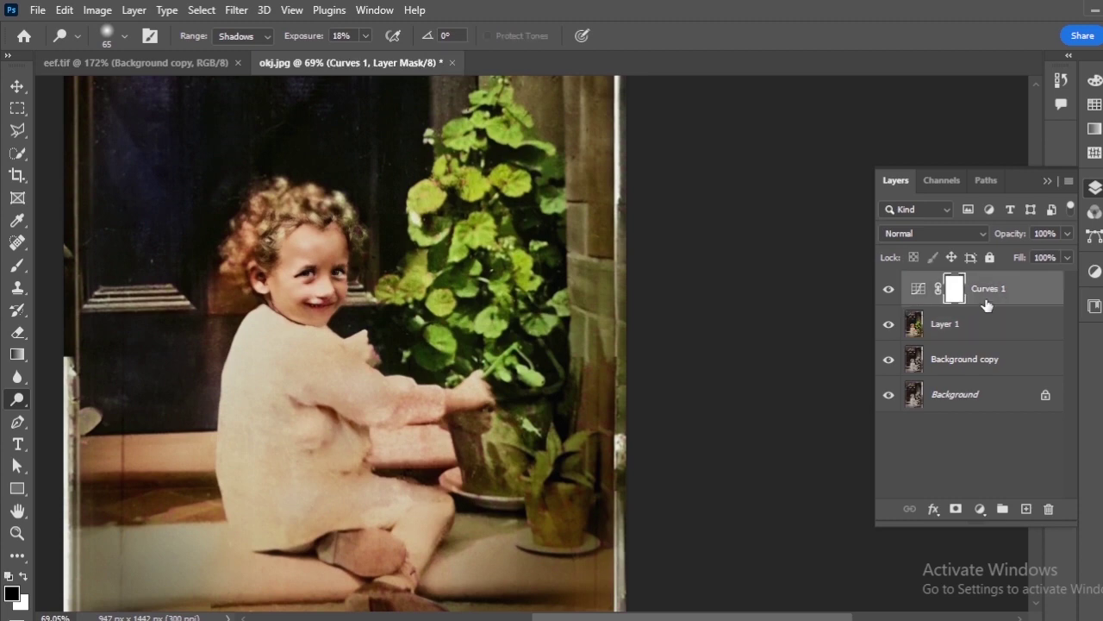
left_click(978, 323)
left_click(985, 299)
left_click(995, 330, "shift")
right_click(997, 307)
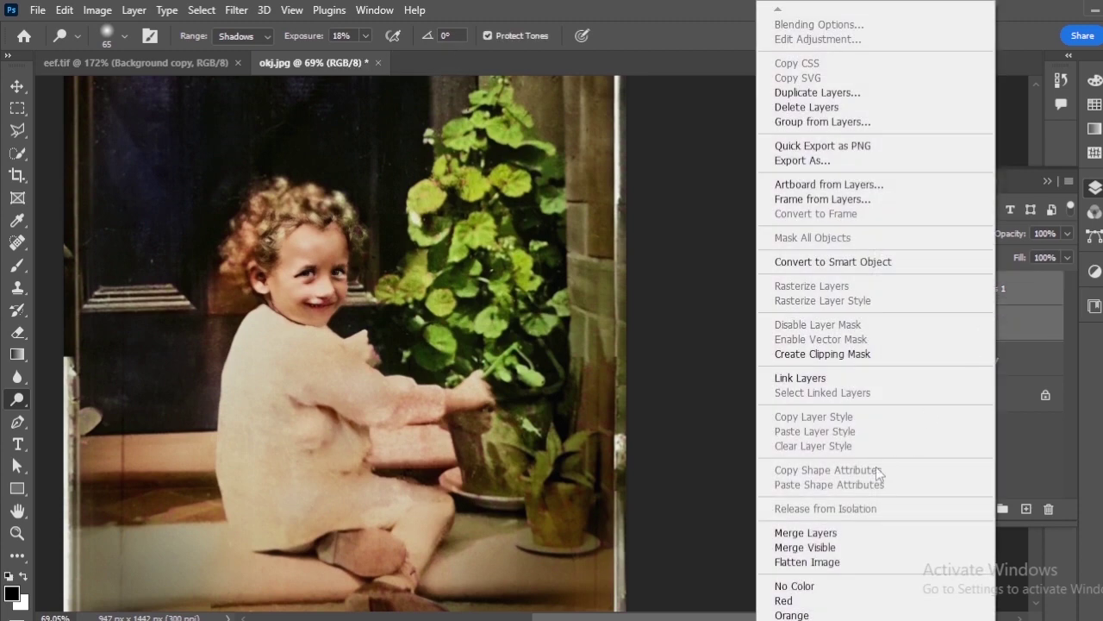
left_click(827, 534)
Review the merged photo as a whole and examine the scratched face in eef.tif for comparison.
left_click_drag(280, 263, 523, 389)
left_click_drag(535, 317, 461, 291)
scroll(459, 291, "down", 2)
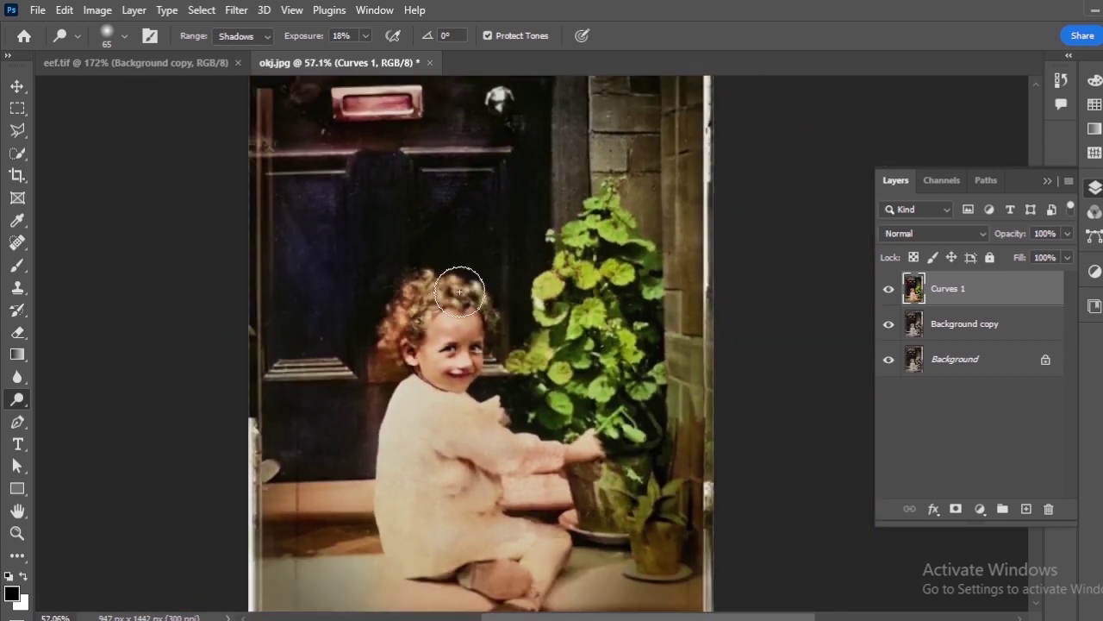
left_click_drag(505, 415, 468, 306)
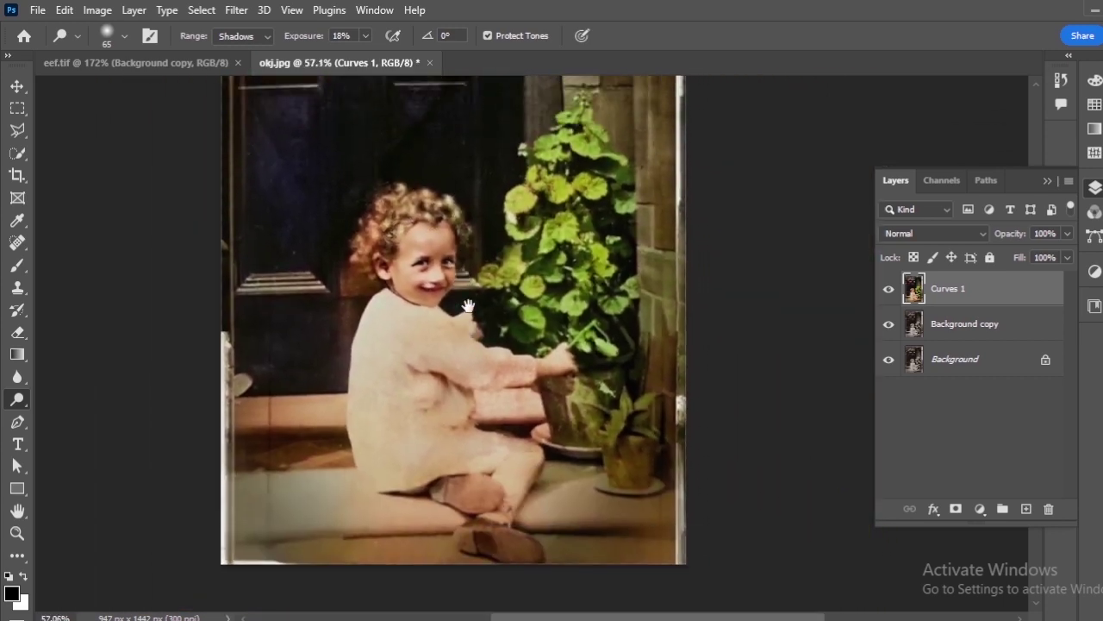
left_click(196, 66)
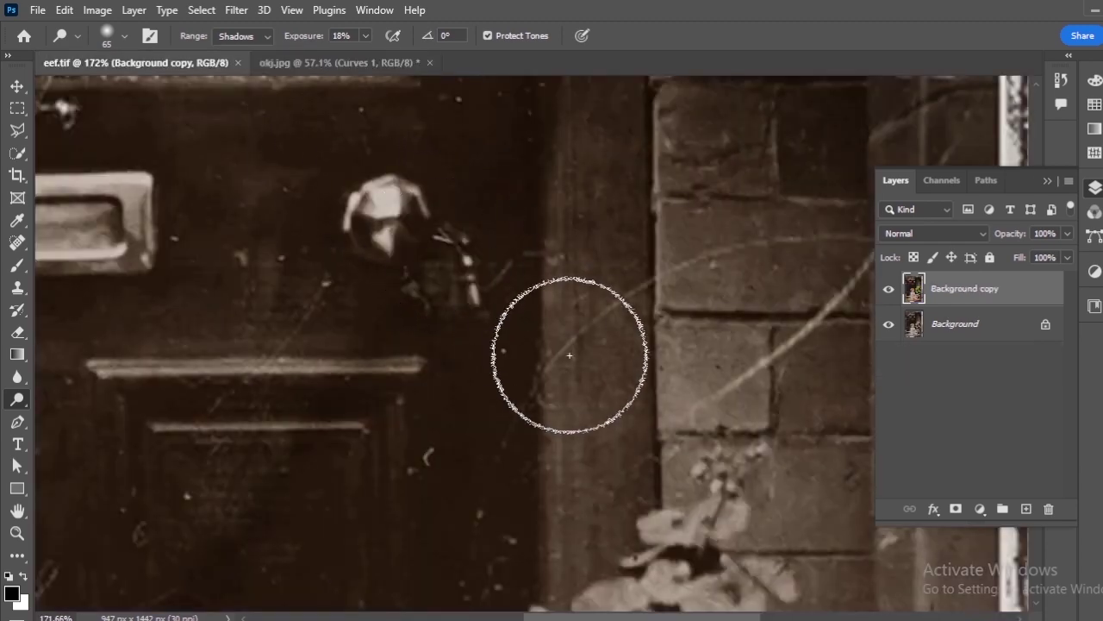
scroll(628, 461, "down", 8)
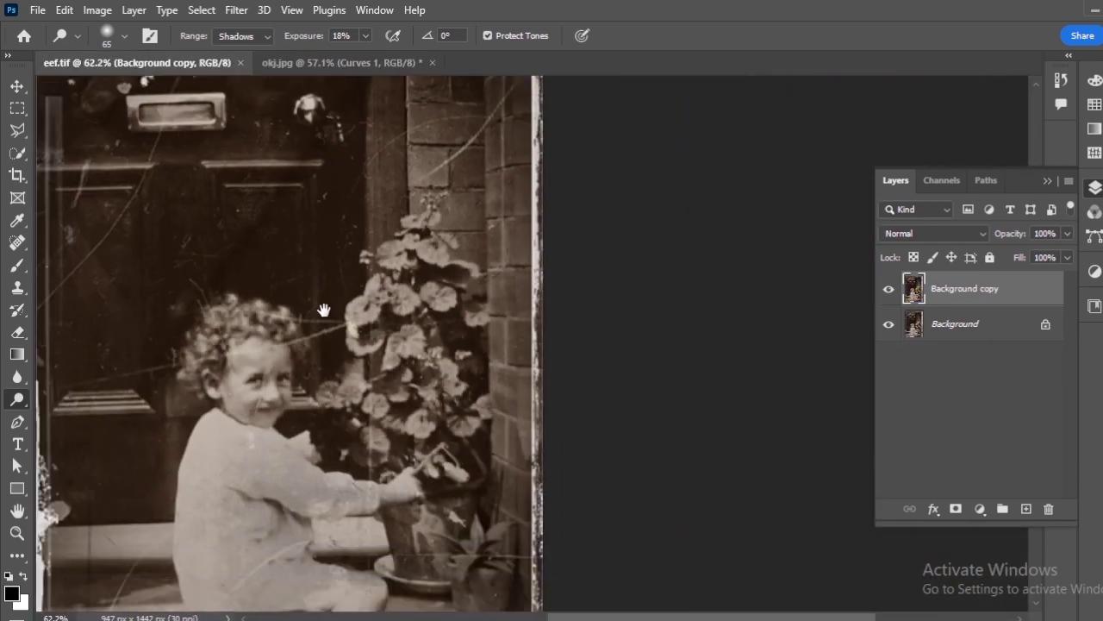
scroll(461, 305, "up", 6)
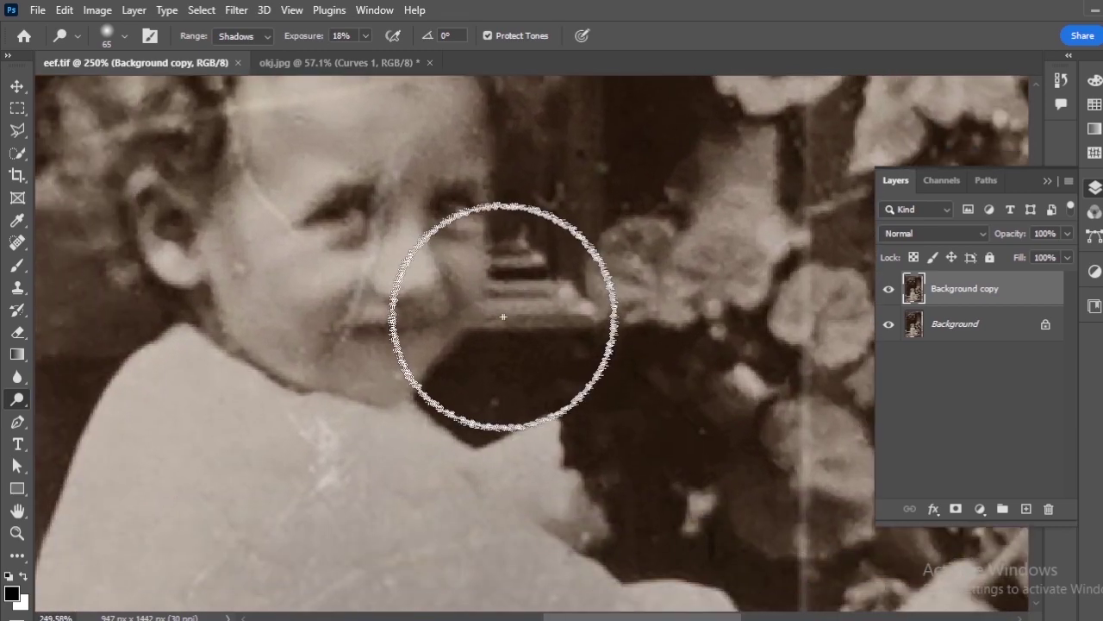
left_click_drag(517, 302, 526, 347)
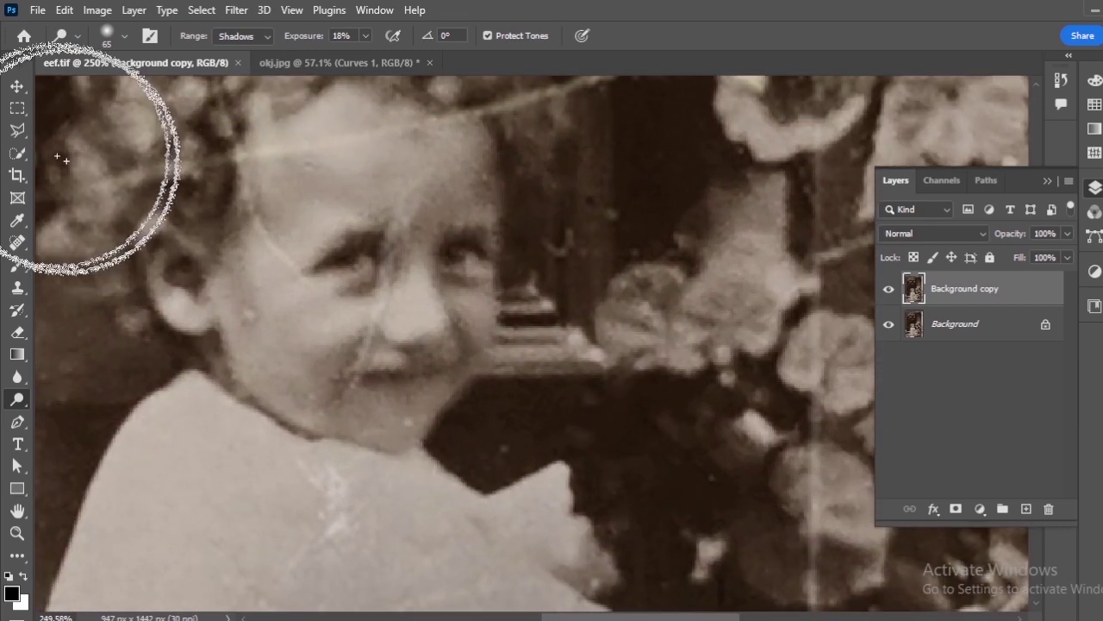
left_click(17, 108)
scroll(564, 322, "down", 2)
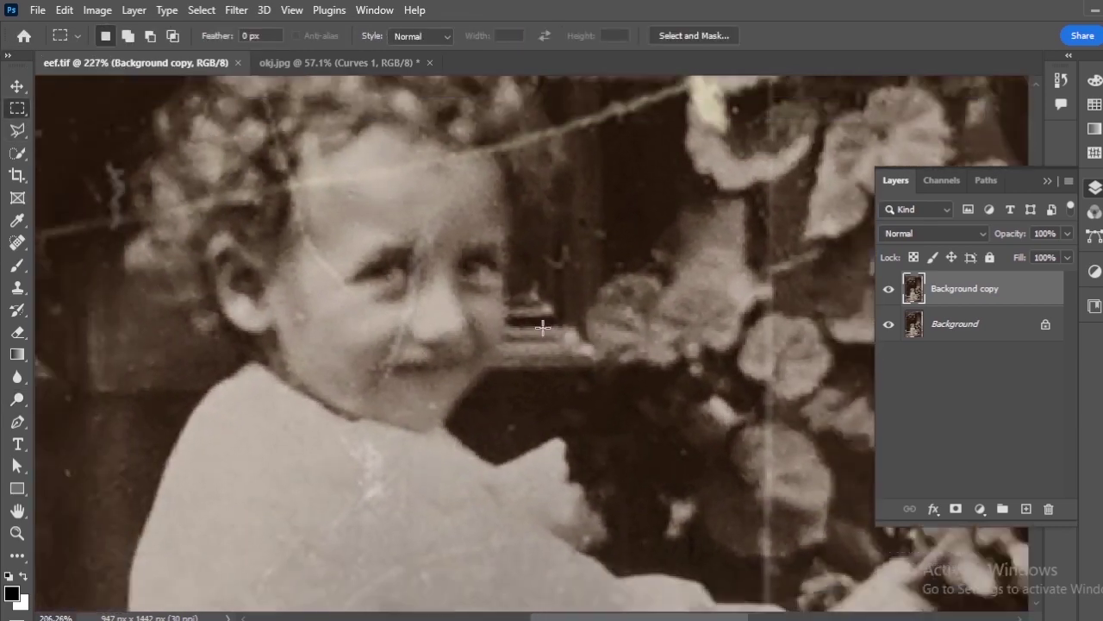
Return to okj.jpg and examine the child's restored, colorized face up close.
left_click(353, 63)
scroll(543, 328, "up", 8)
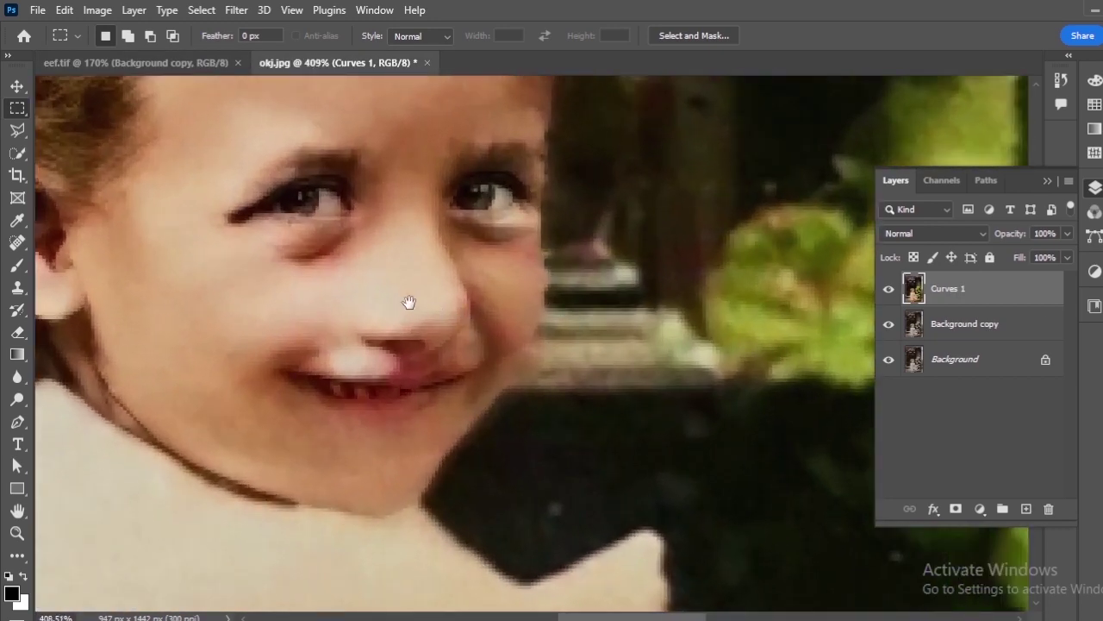
left_click_drag(409, 302, 447, 305)
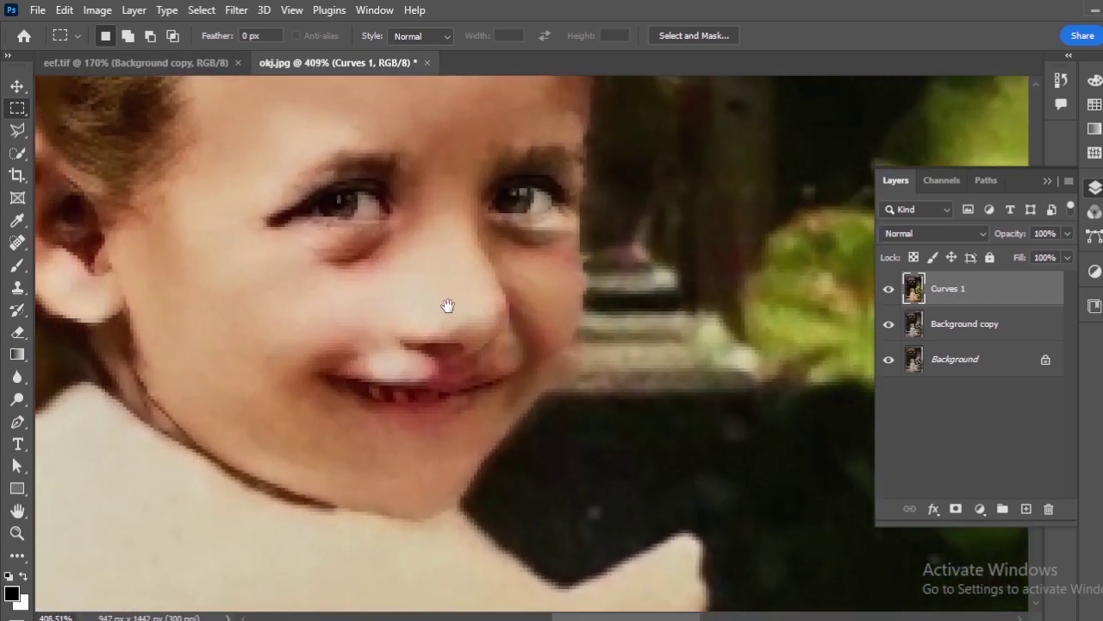
scroll(446, 305, "down", 8)
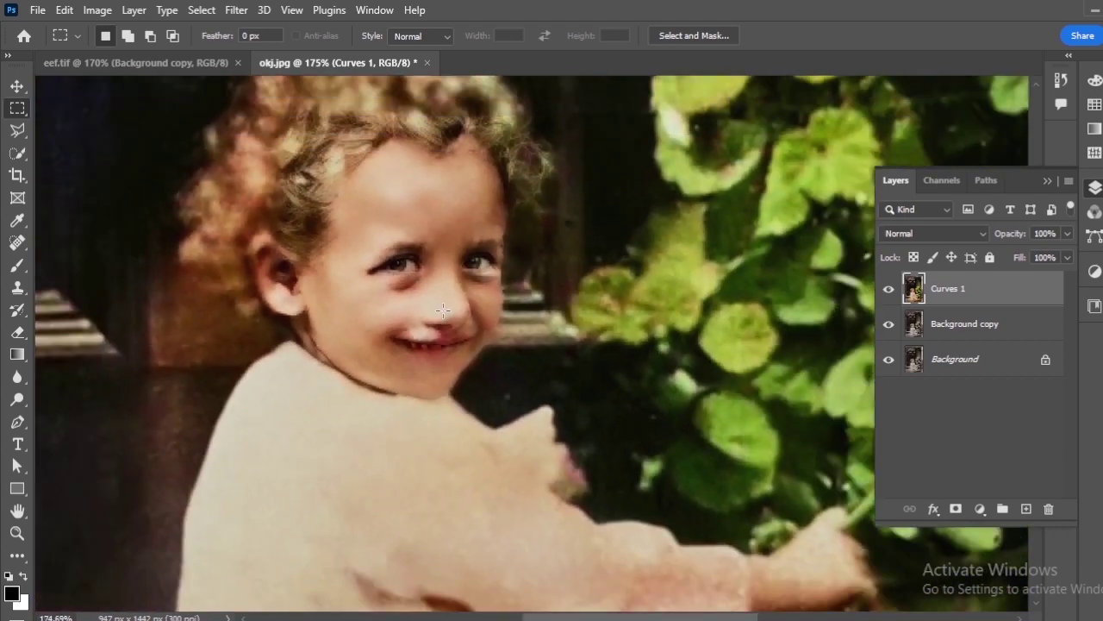